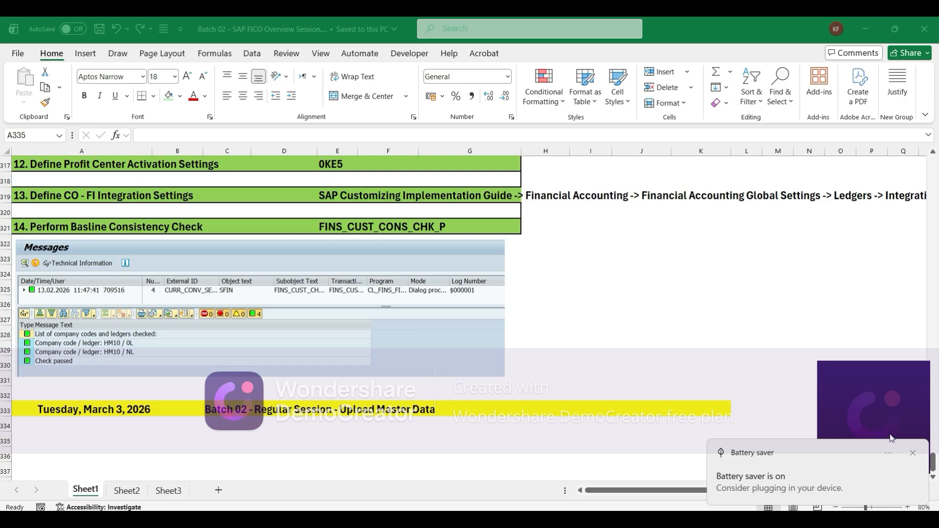
# - Dismiss the battery saver notification, switch to SAP Logon and open the SAP Learning Academy connection
pyautogui.click(917, 456)
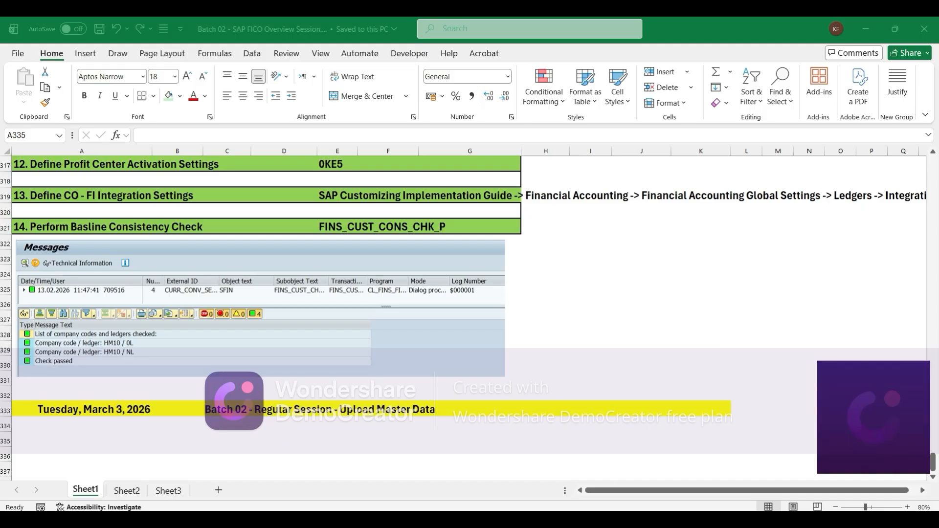
pyautogui.moveTo(605, 519)
pyautogui.click(605, 468)
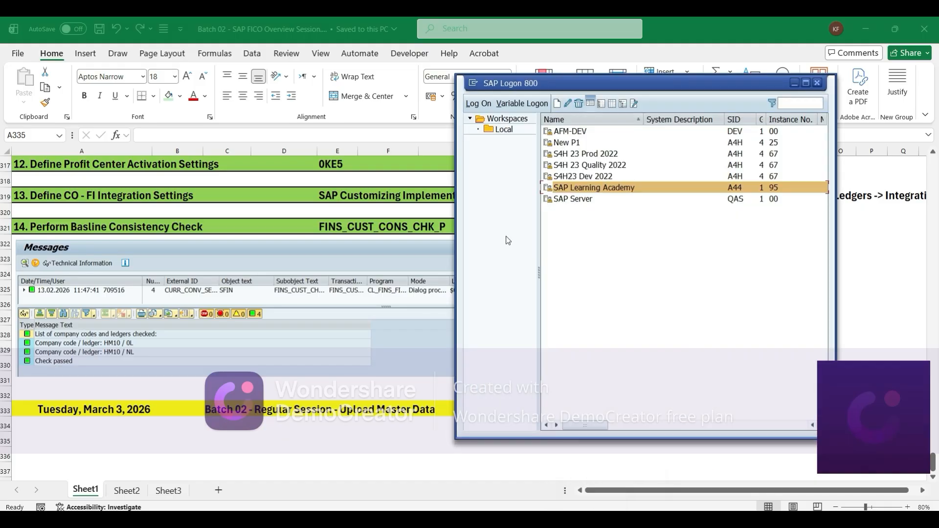
pyautogui.doubleClick(561, 192)
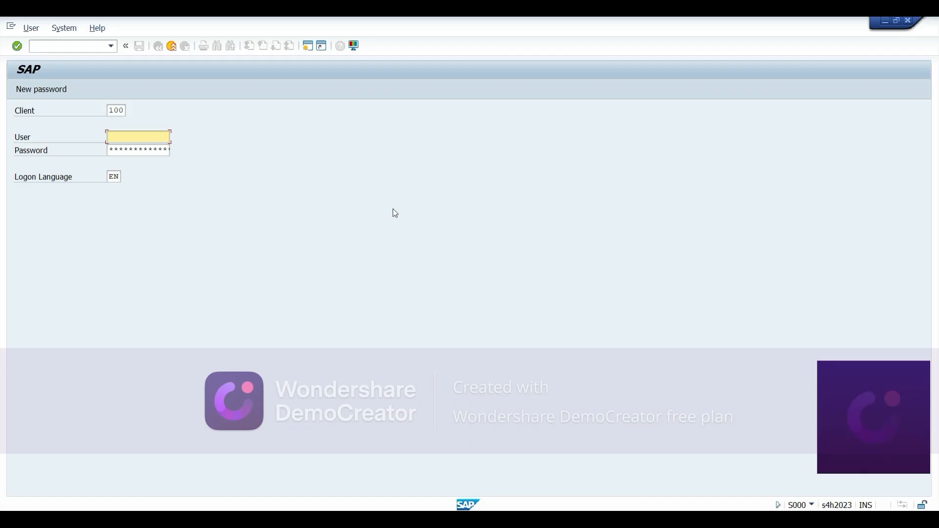
# - Log on to client 100 by picking the saved user ID and entering the account password
pyautogui.press('Down')
pyautogui.press('Down')
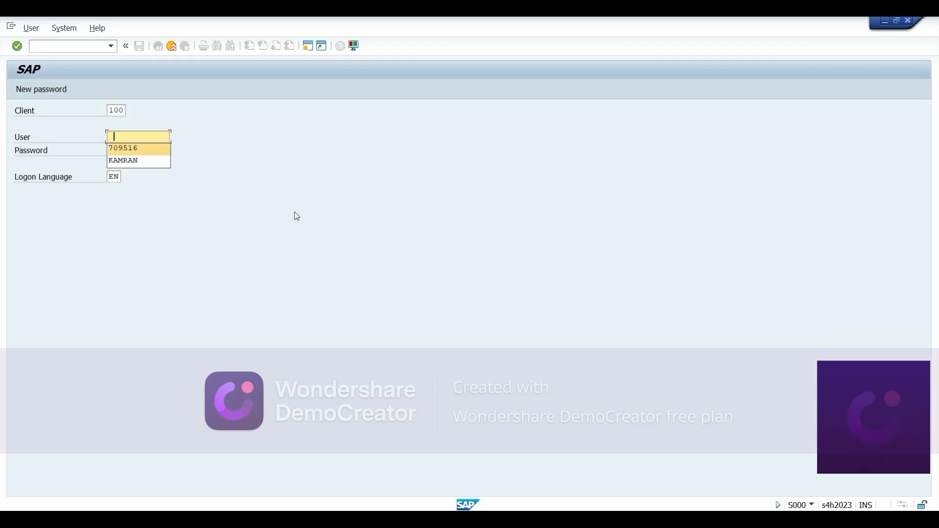
pyautogui.press('Return')
pyautogui.press('Tab')
pyautogui.write('******')
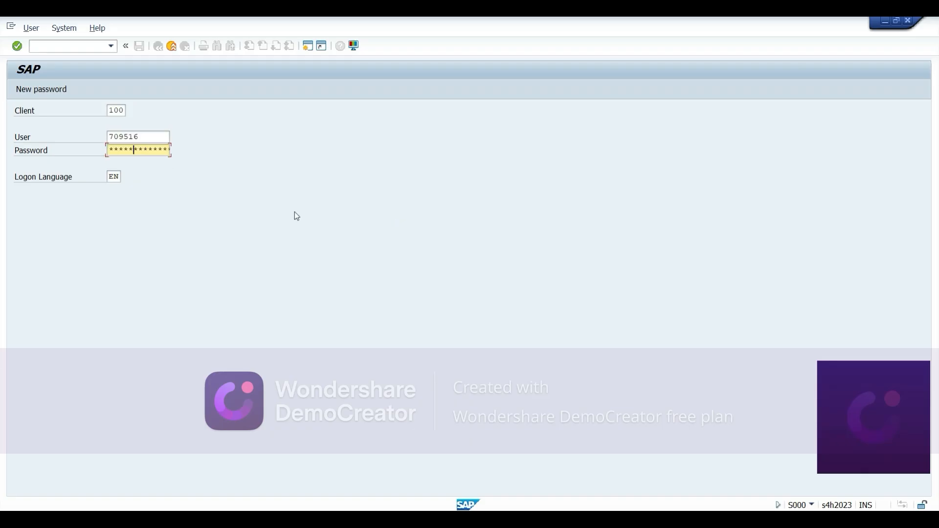
pyautogui.write('***')
pyautogui.press('Return')
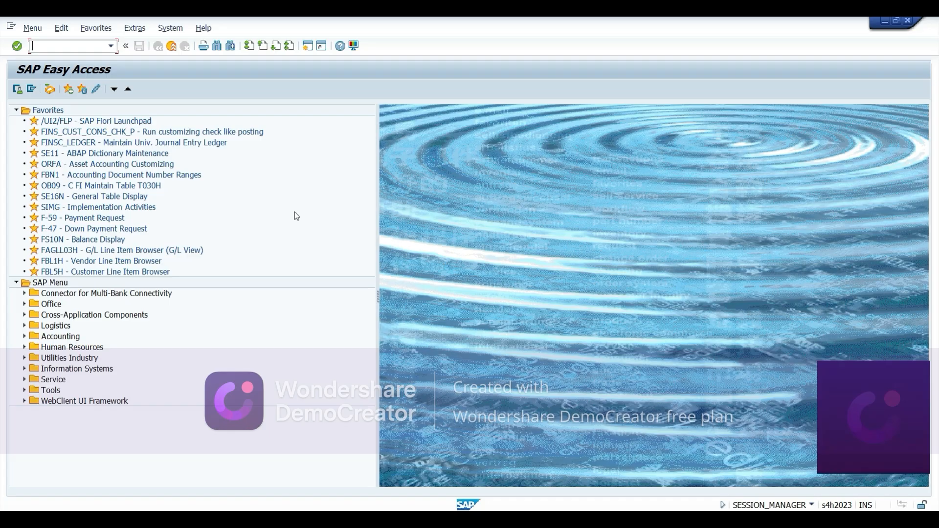
# - Launch the SAP Fiori Launchpad with transaction /n/ui2/flp and log on with the user ID and account password
pyautogui.write('/n/ui')
pyautogui.write('2/flp')
pyautogui.press('Return')
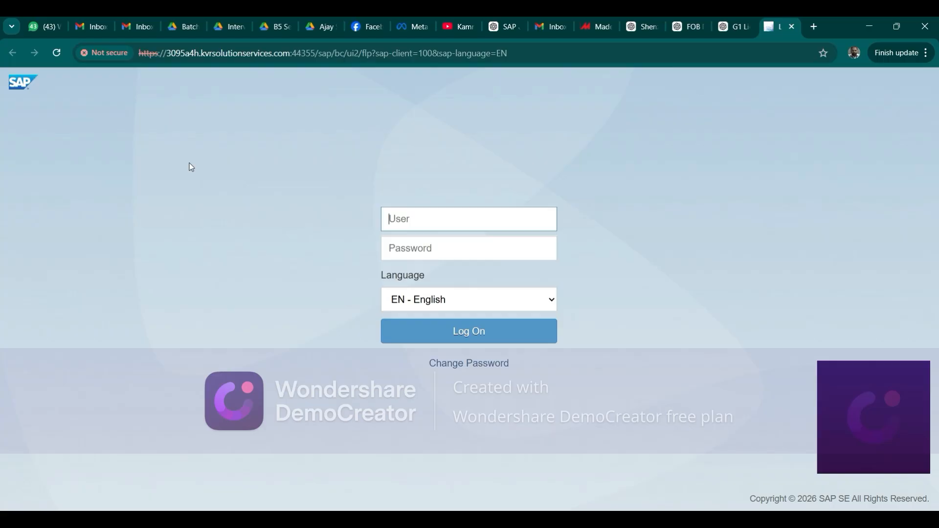
pyautogui.write('709516')
pyautogui.press('Tab')
pyautogui.write('****')
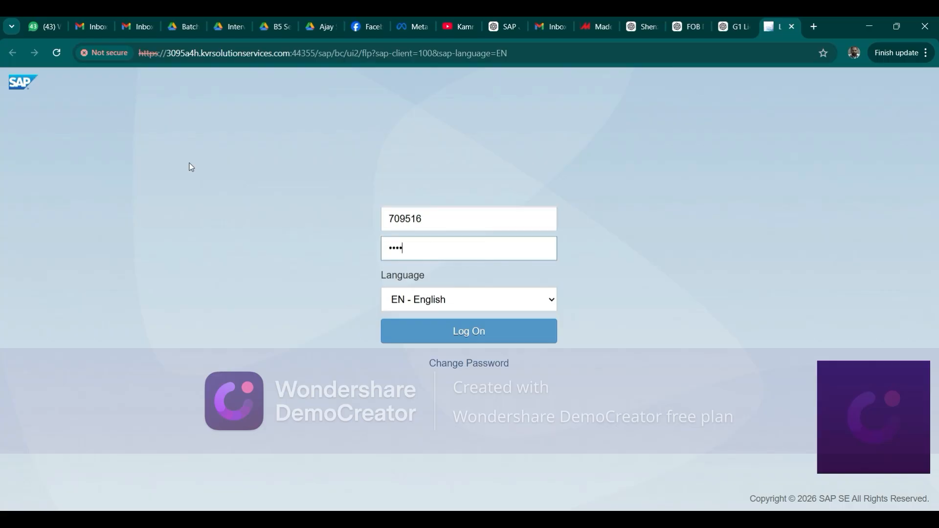
pyautogui.write('******')
pyautogui.press('Return')
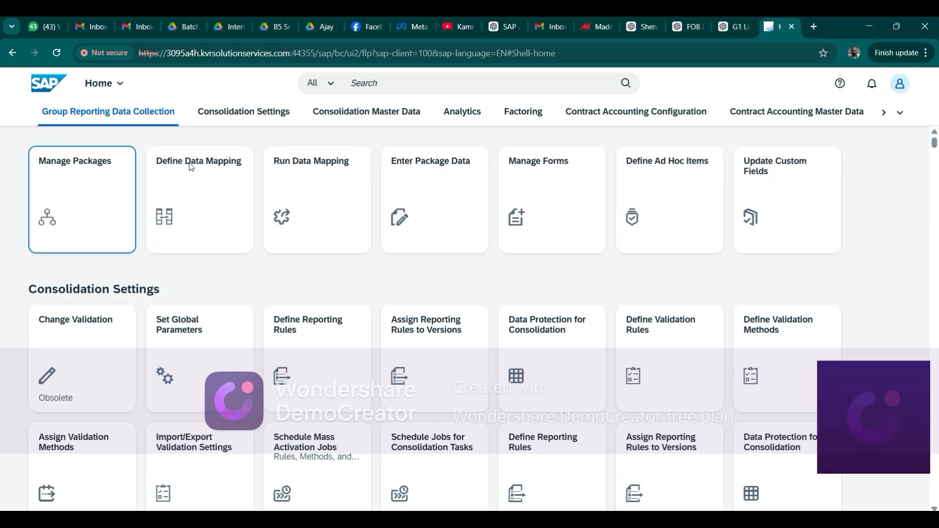
# - Search the launchpad for Migrate Your Data and open the Migration Cockpit app
pyautogui.click(352, 82)
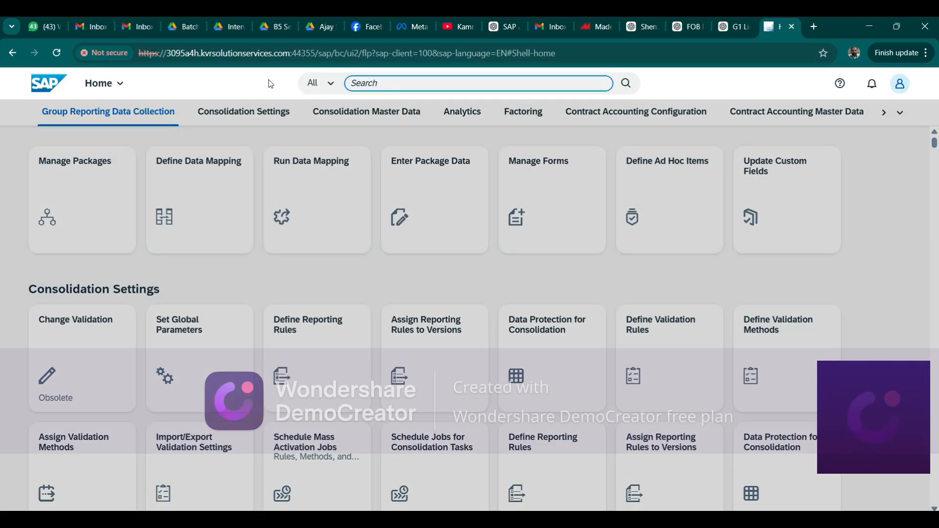
pyautogui.write('Migrate Your Data')
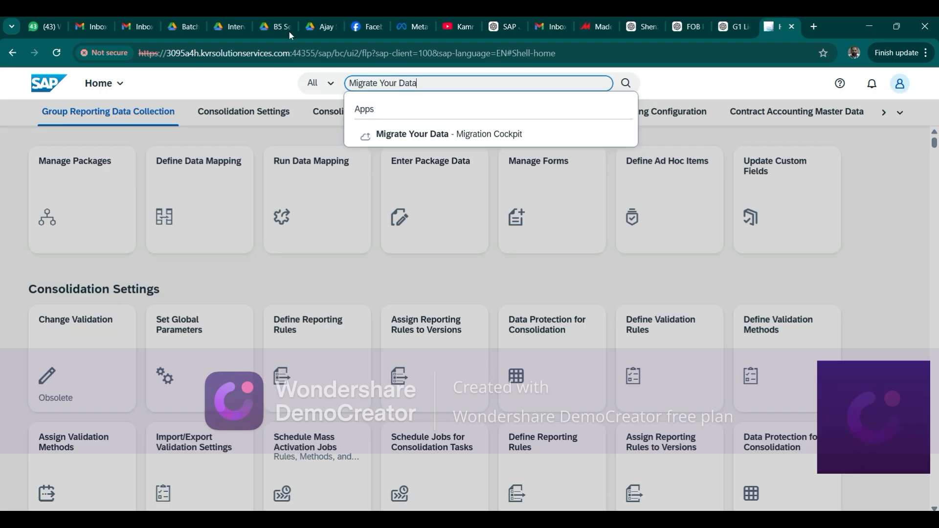
pyautogui.click(413, 137)
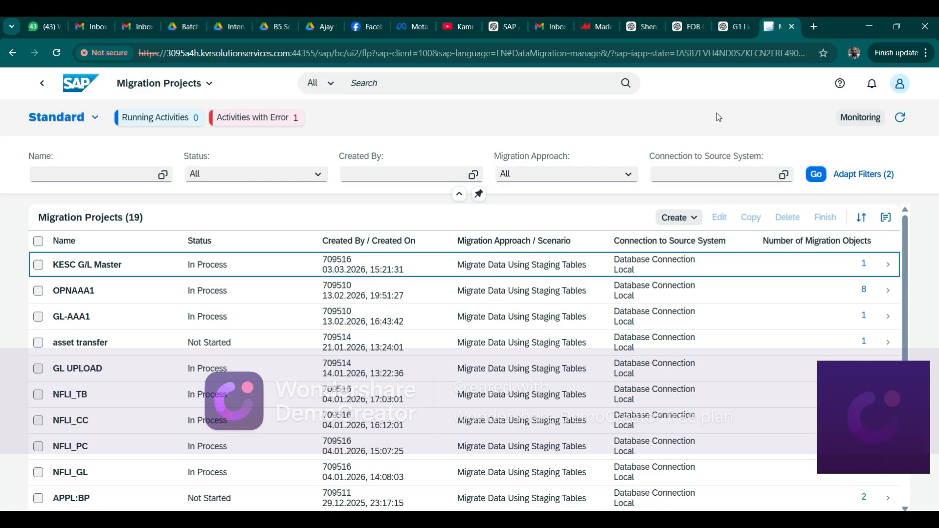
# - Sign out of the Fiori Launchpad and close its browser tab
pyautogui.click(900, 84)
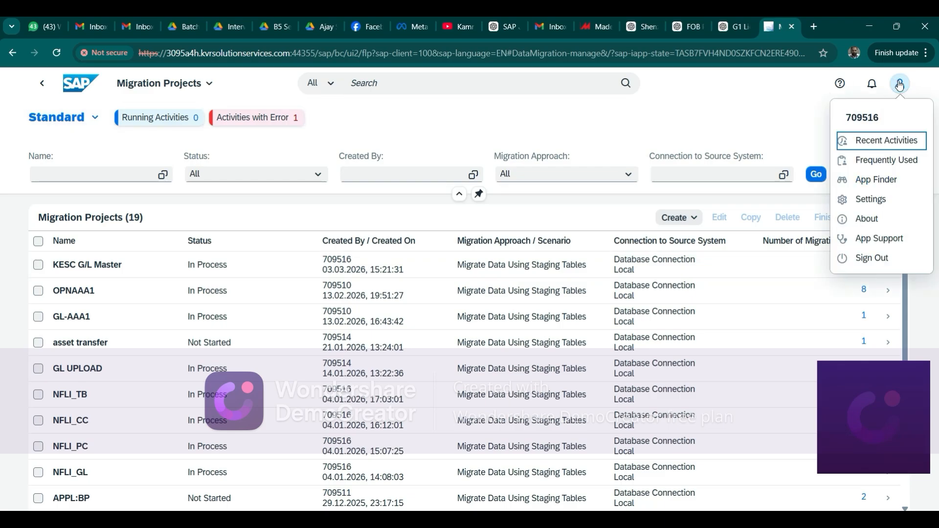
pyautogui.click(858, 260)
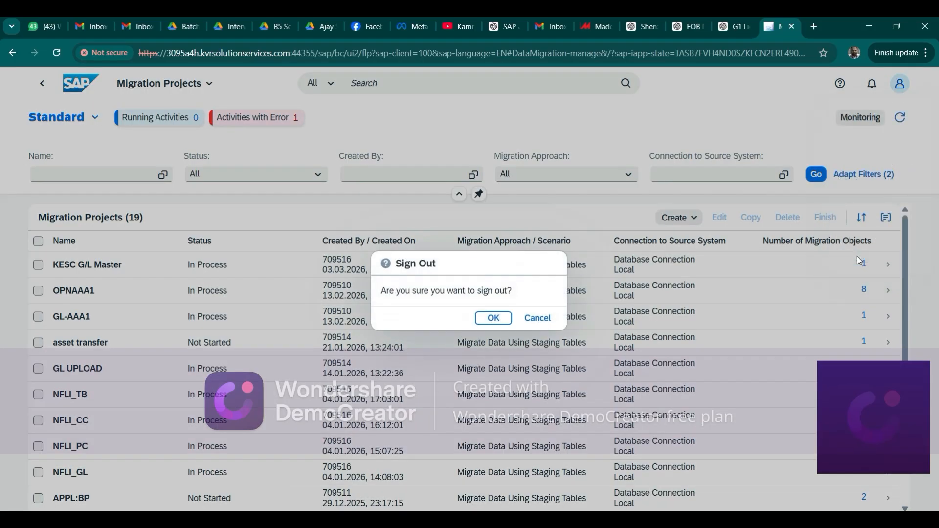
pyautogui.click(500, 321)
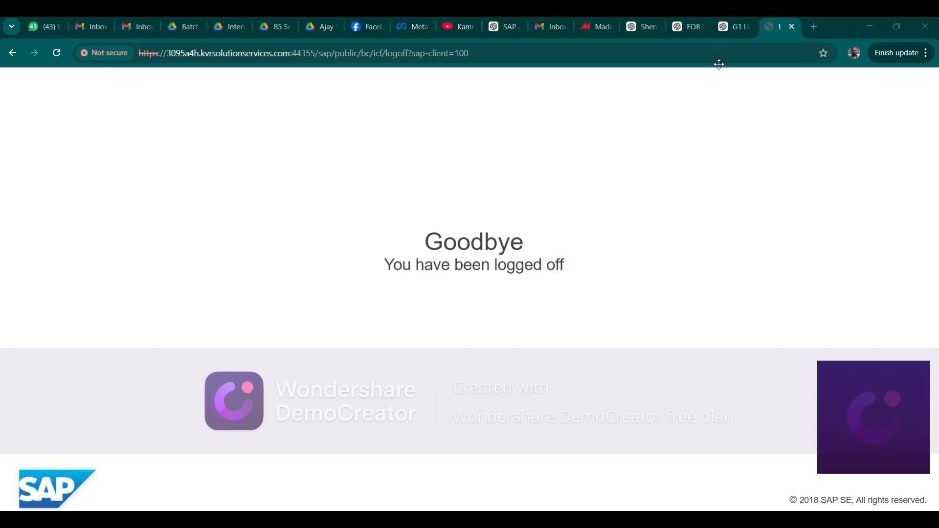
pyautogui.click(793, 26)
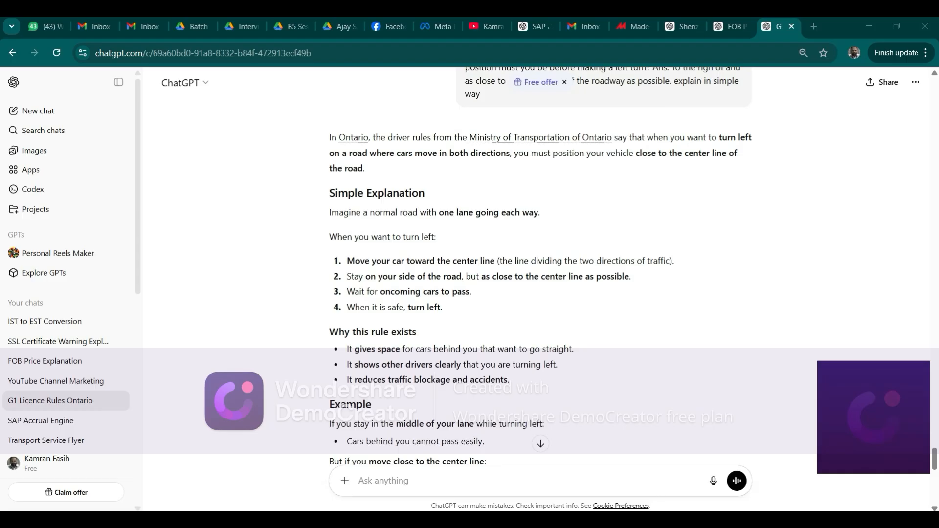
# - Switch to SAP Easy Access, launch the SAP Fiori Launchpad favorite and log on with the user ID and account password
pyautogui.hotkey('alt', 'Tab')
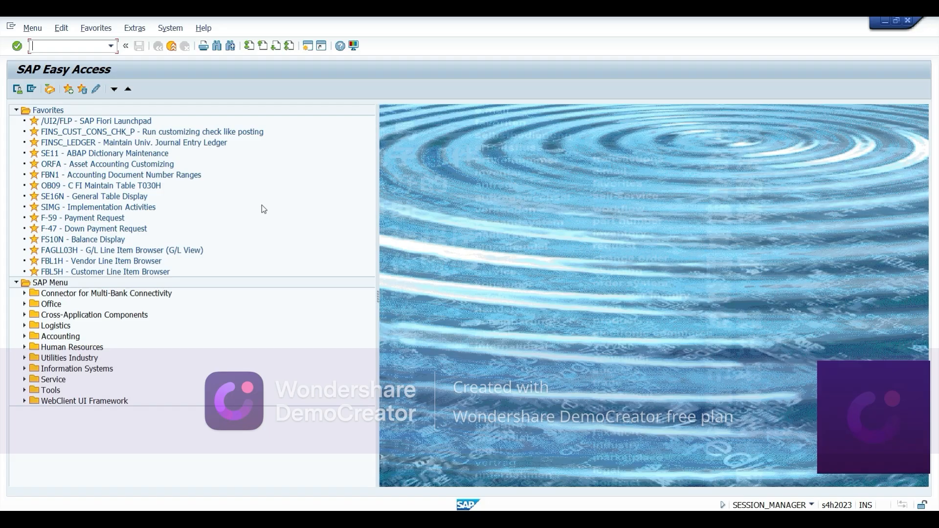
pyautogui.doubleClick(114, 121)
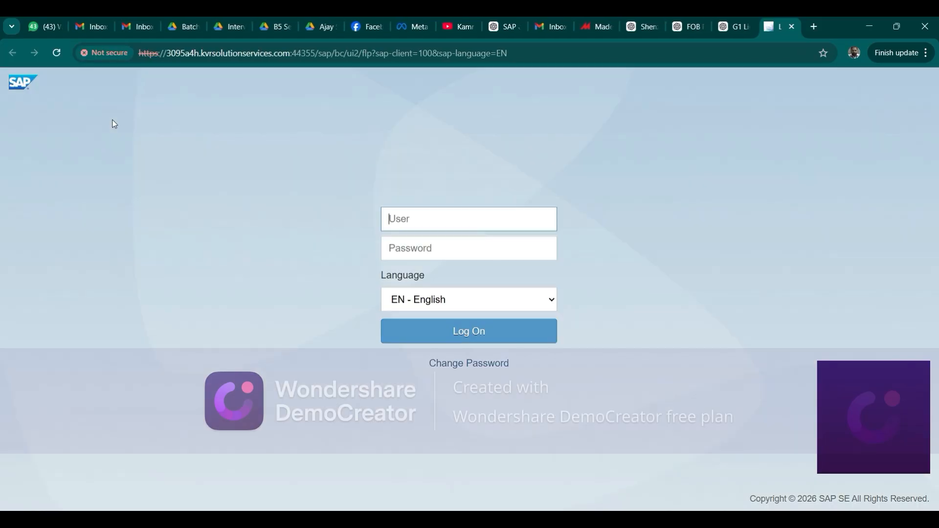
pyautogui.write('709516')
pyautogui.press('Tab')
pyautogui.write('*****')
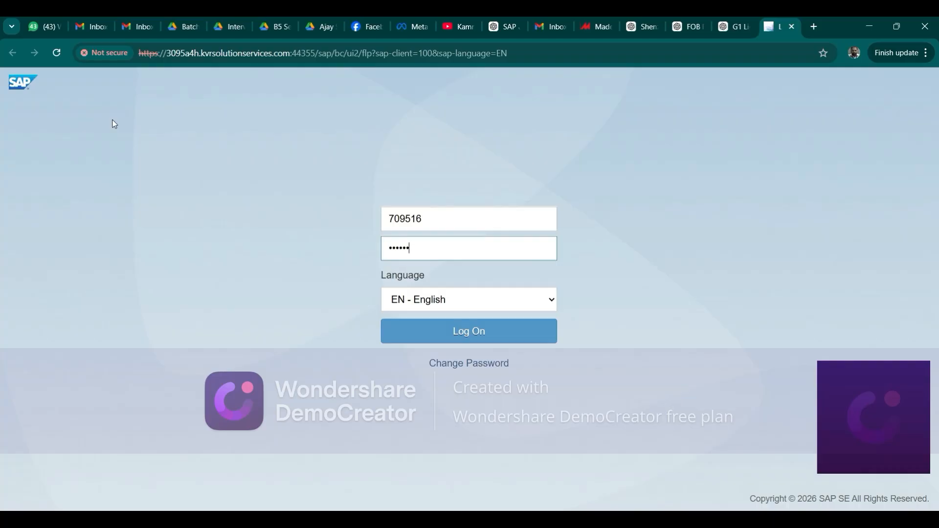
pyautogui.write('****')
pyautogui.press('Return')
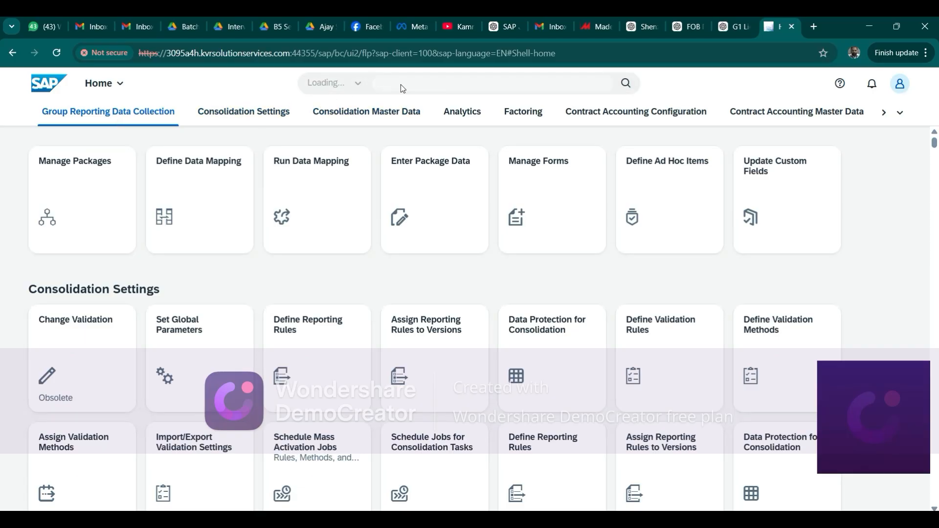
# - Search the launchpad for "Migrate your data" and open the Migrate Your Data app from the results
pyautogui.click(436, 85)
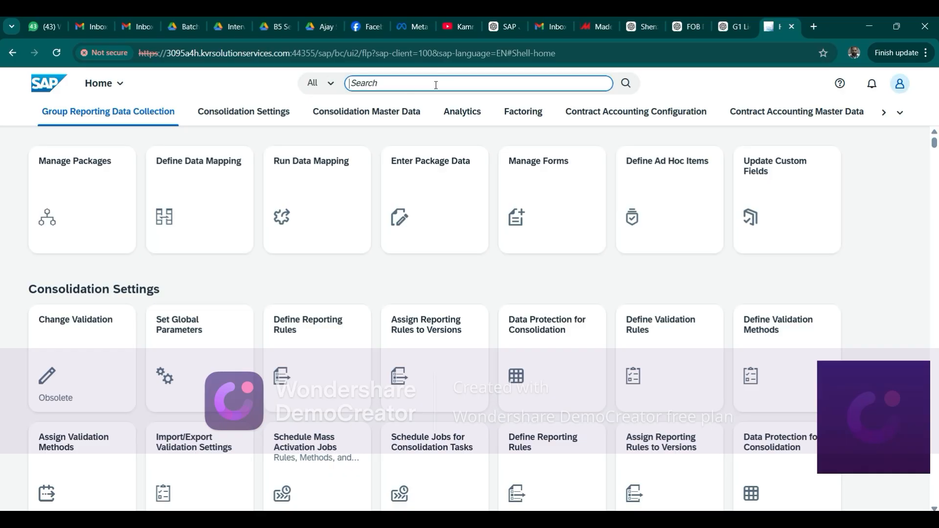
pyautogui.write('Migrate your data')
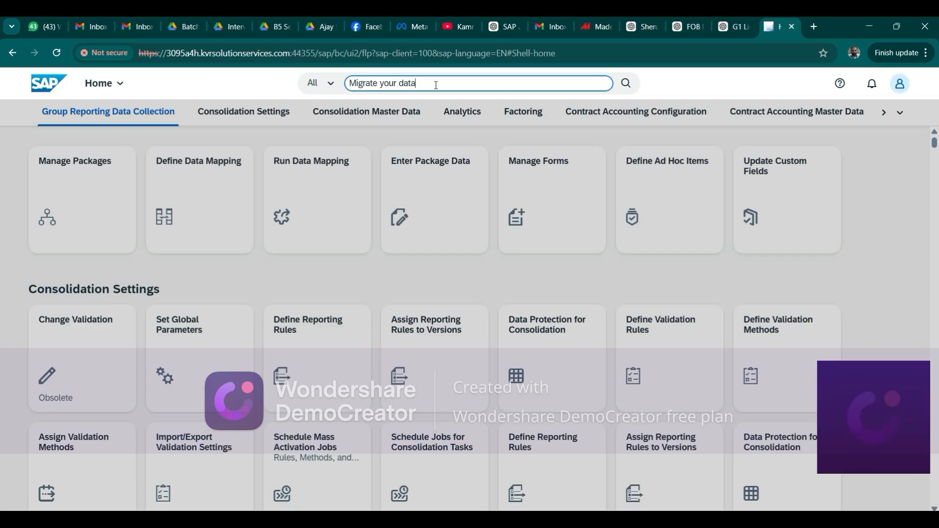
pyautogui.press('Return')
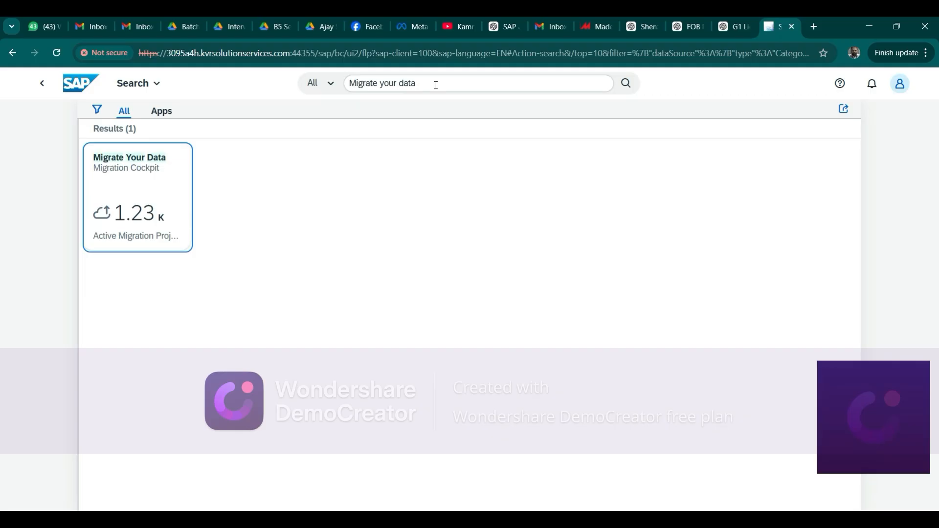
pyautogui.click(170, 203)
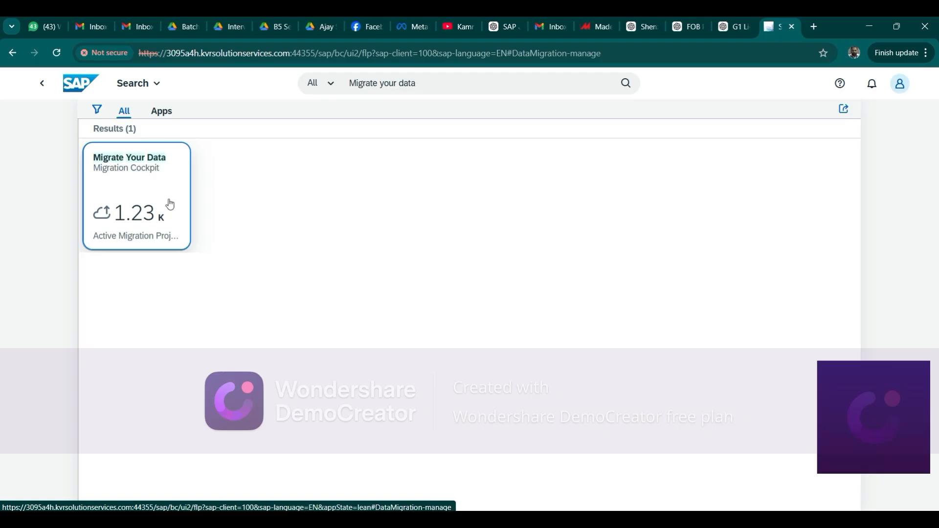
pyautogui.click(170, 203)
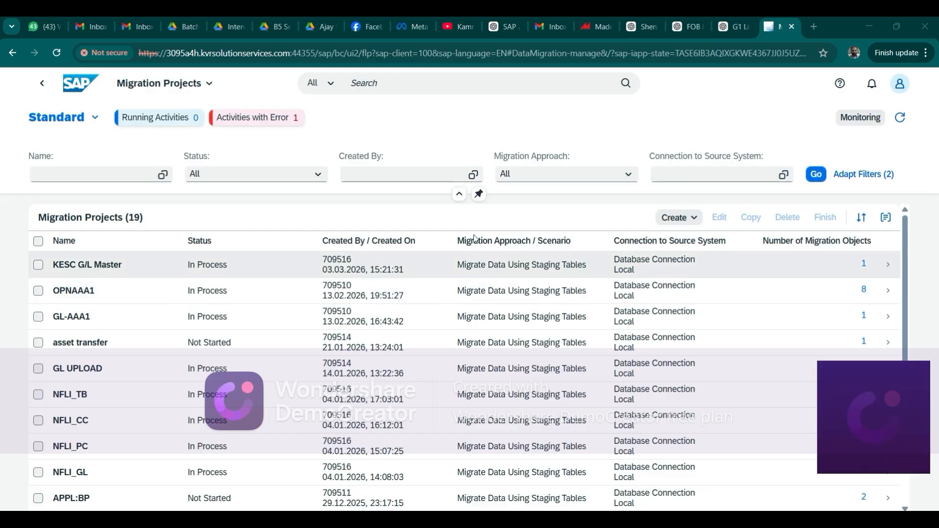
# - Start a new migration project of type Migrate Data Using Staging Tables and enter HM in its name field
pyautogui.click(675, 224)
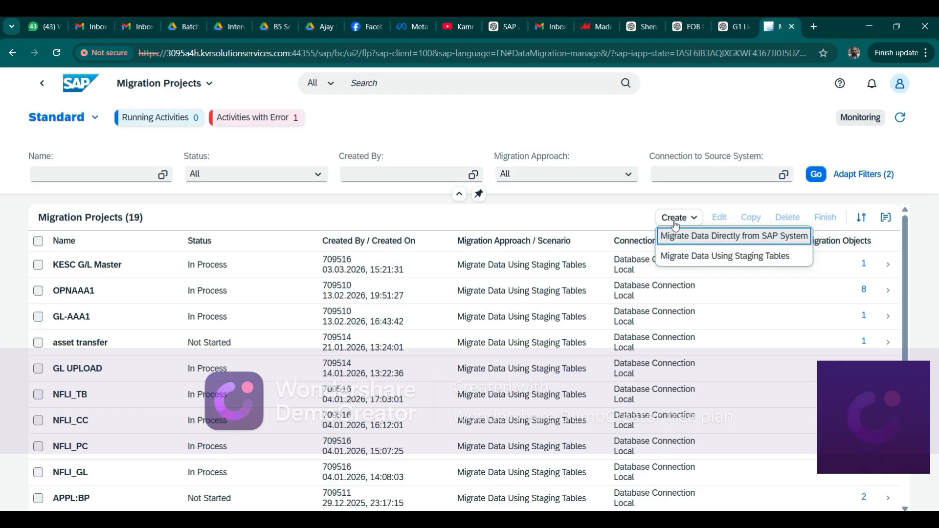
pyautogui.click(677, 260)
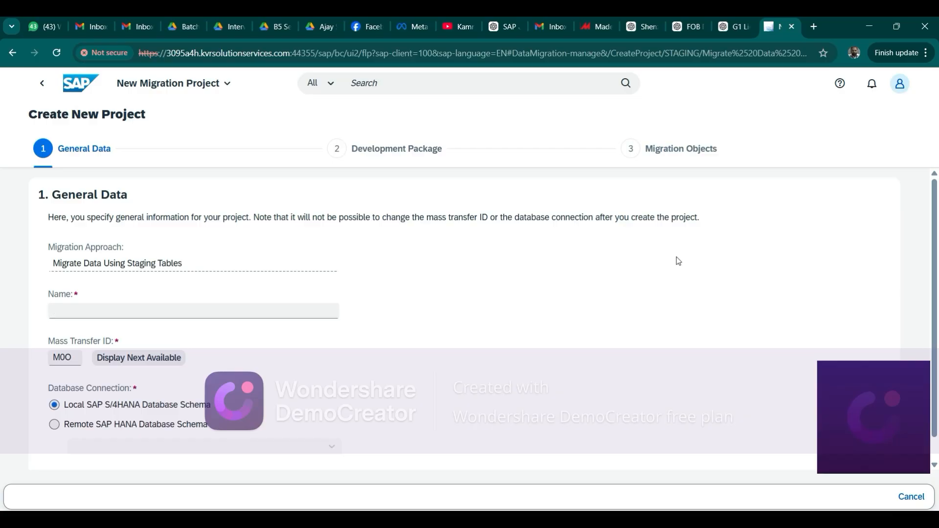
pyautogui.write('H')
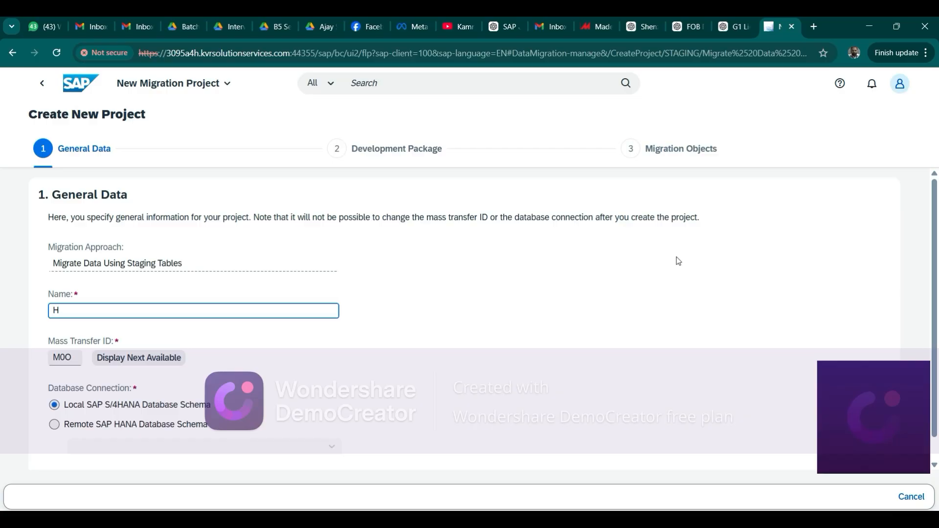
pyautogui.write('o')
pyautogui.press('BackSpace')
pyautogui.write('M')
pyautogui.moveTo(584, 496)
pyautogui.click(664, 499)
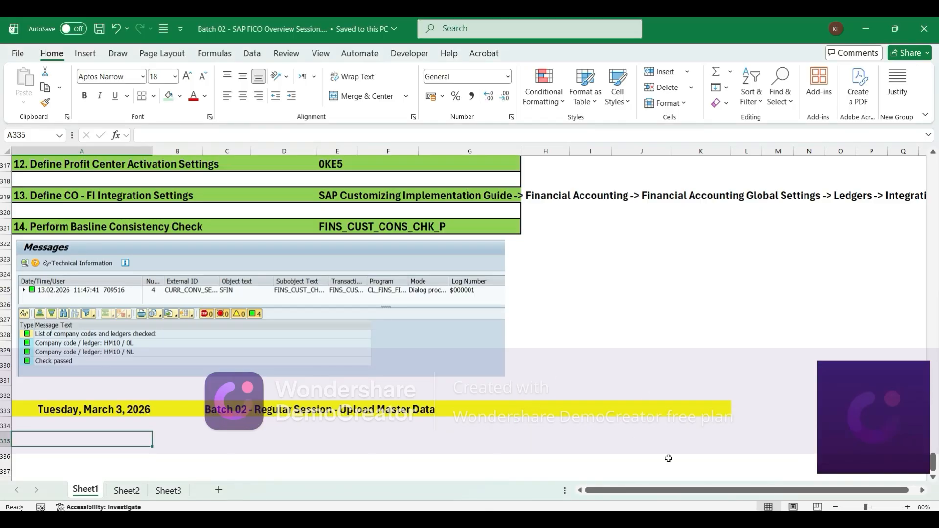
pyautogui.moveTo(696, 519)
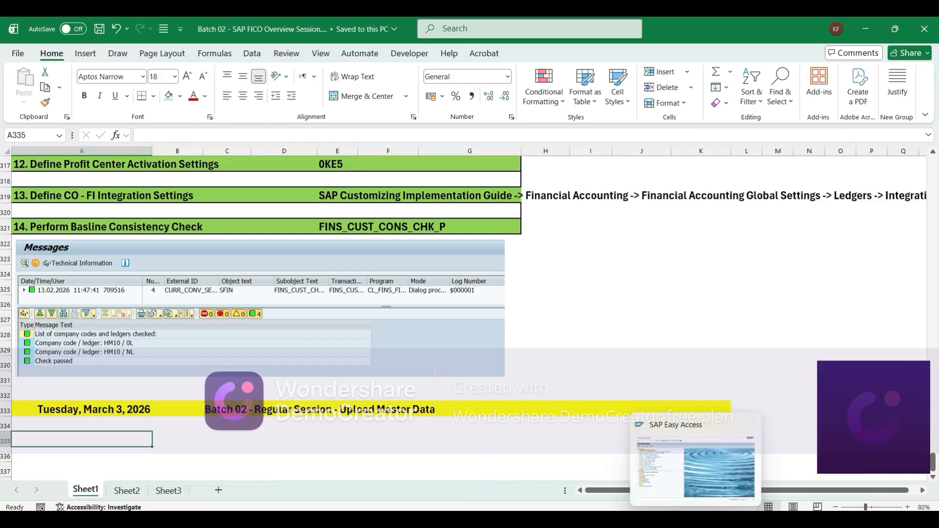
pyautogui.click(471, 421)
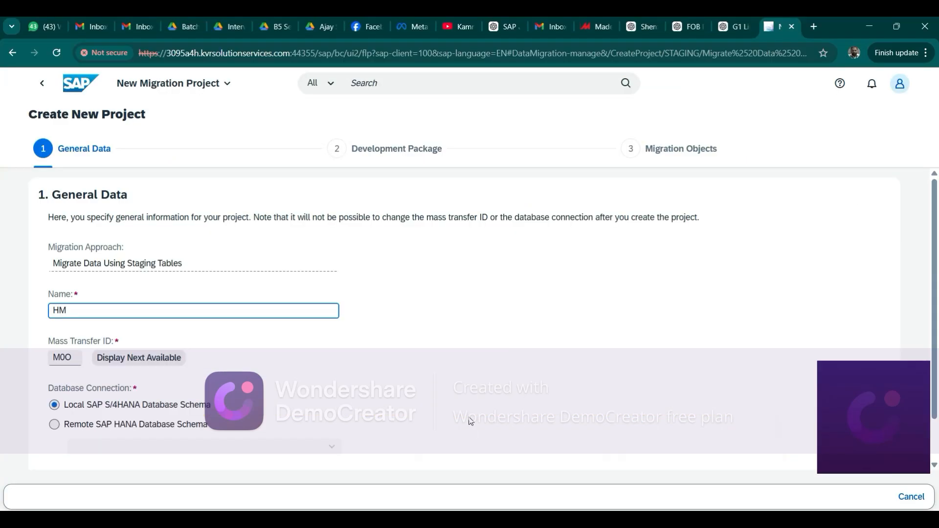
# - Complete the migration project's name as HM10_G/L_Master
pyautogui.write('HM10_G/L Master')
pyautogui.press('Left')
pyautogui.press('Left')
pyautogui.press('Left')
pyautogui.press('Left')
pyautogui.press('BackSpace')
pyautogui.write('_')
# - Choose Local SAP S/4HANA Database Schema as the database connection and Local Package ($TMP) as the development package
pyautogui.click(58, 407)
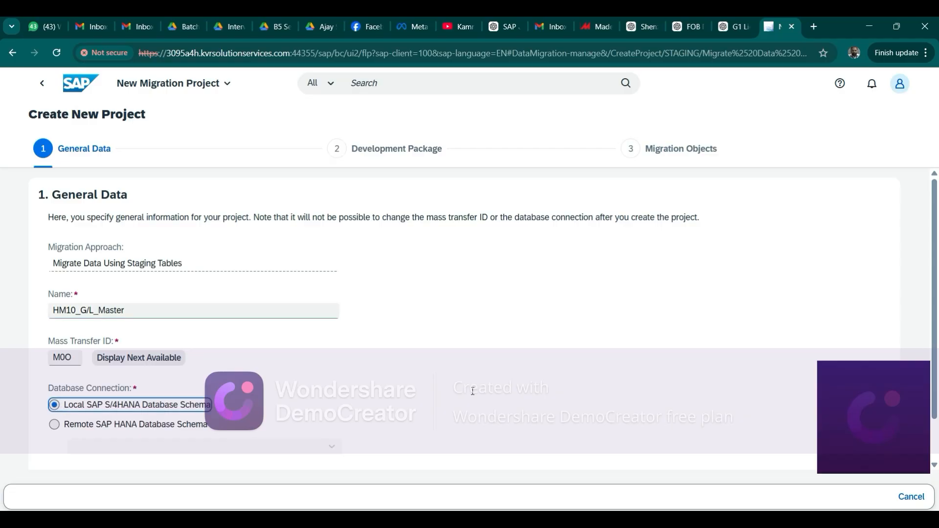
pyautogui.scroll(-1, 934, 259)
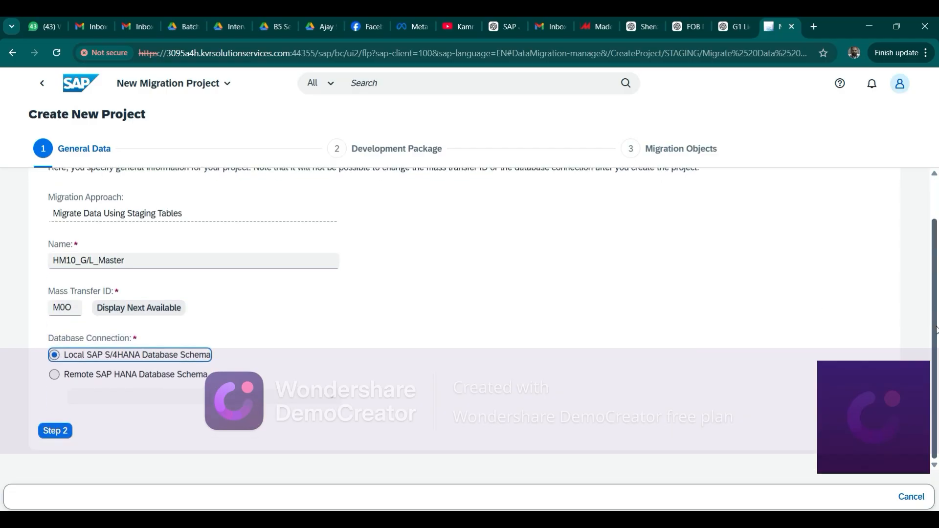
pyautogui.click(55, 432)
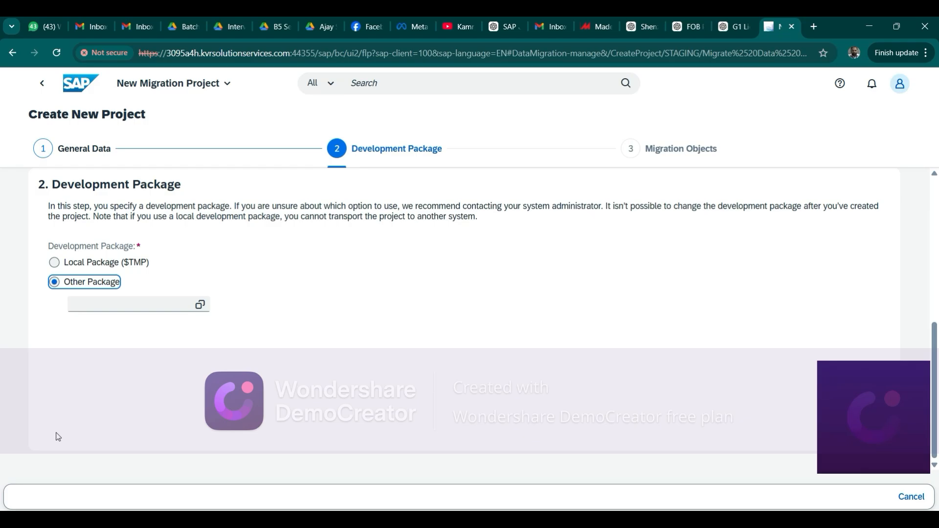
pyautogui.click(55, 263)
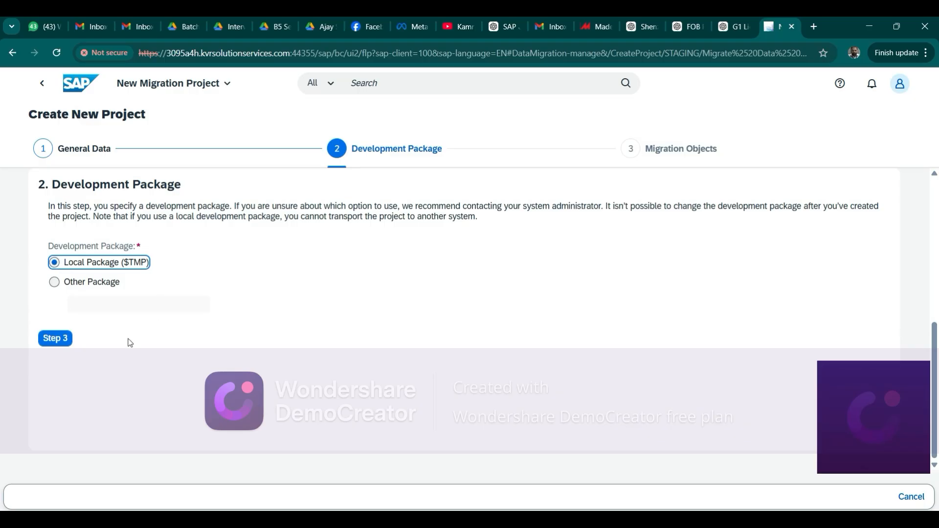
# - Proceed to the migration objects, search for G/L and add FI - G/L account to the selected objects
pyautogui.click(56, 339)
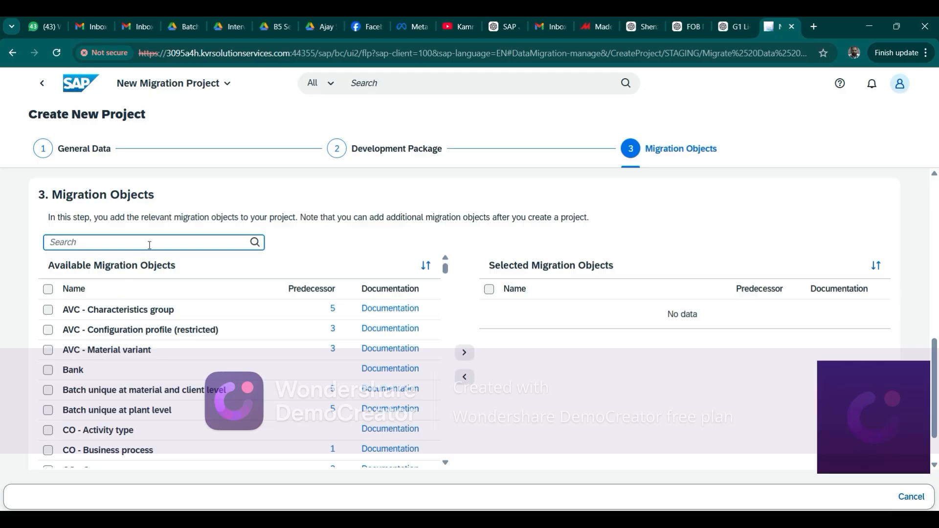
pyautogui.write('G/L')
pyautogui.press('Return')
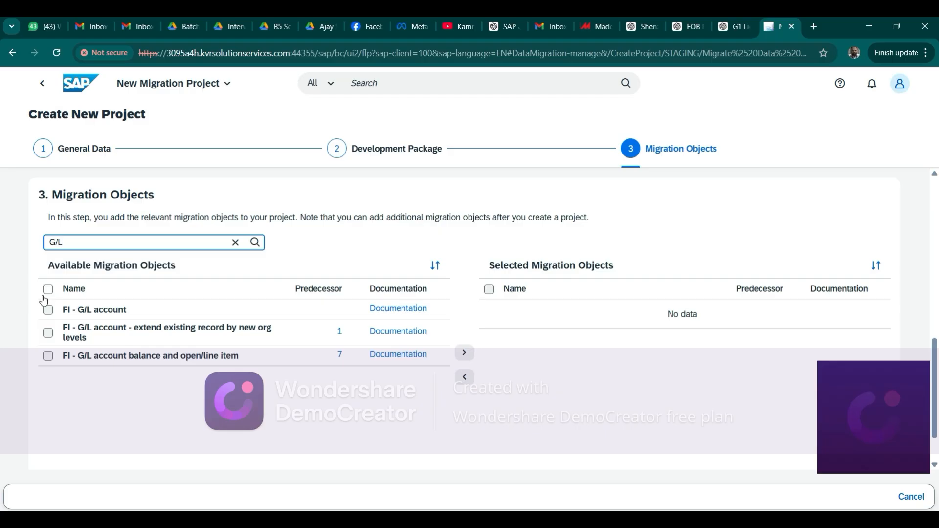
pyautogui.click(48, 310)
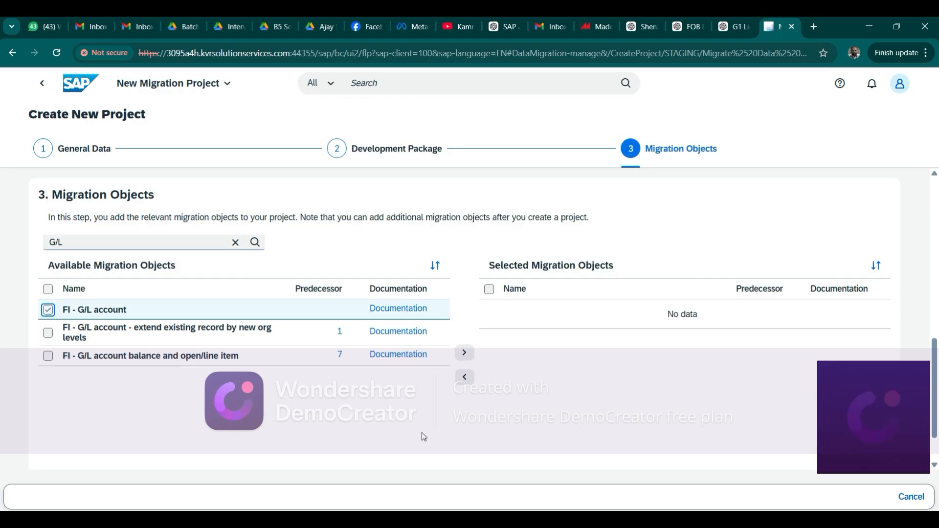
pyautogui.click(466, 356)
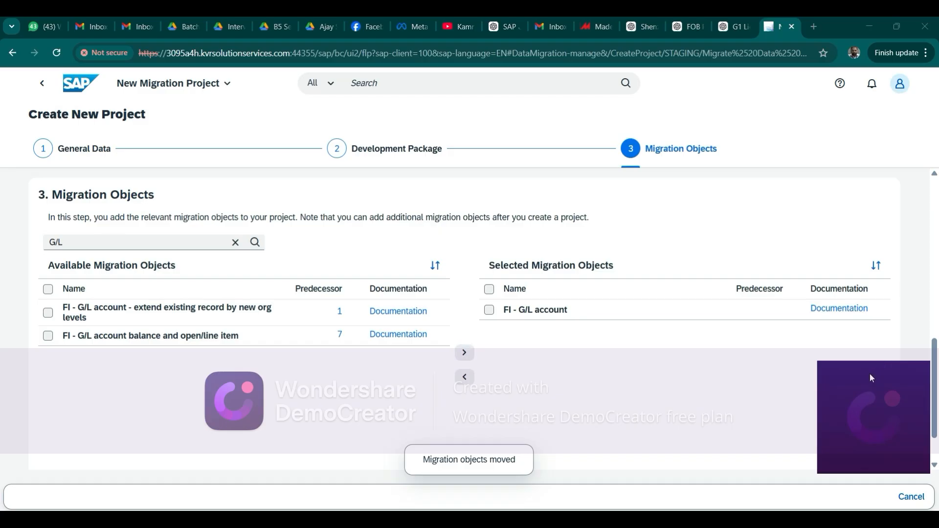
# - Review the new project's settings and create the migration project
pyautogui.moveTo(869, 375); pyautogui.dragTo(859, 339)
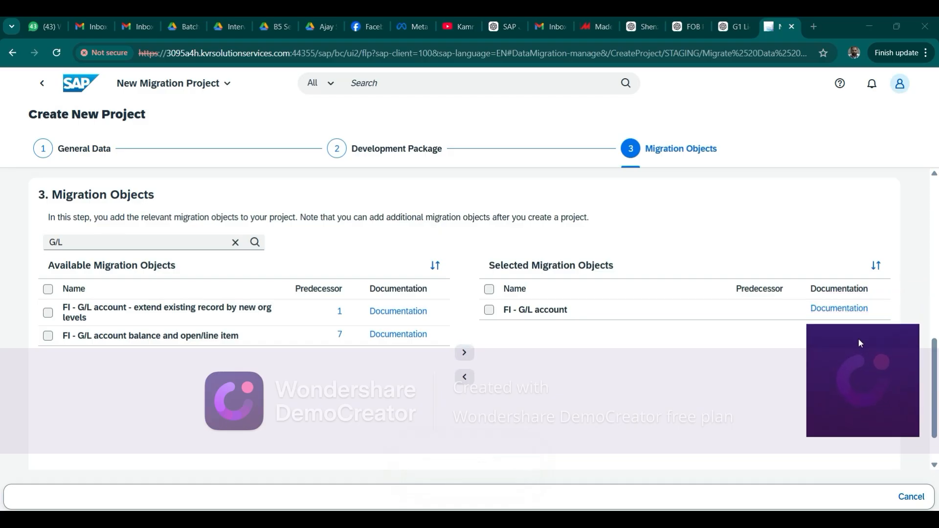
pyautogui.click(935, 360)
pyautogui.moveTo(935, 360); pyautogui.dragTo(937, 389)
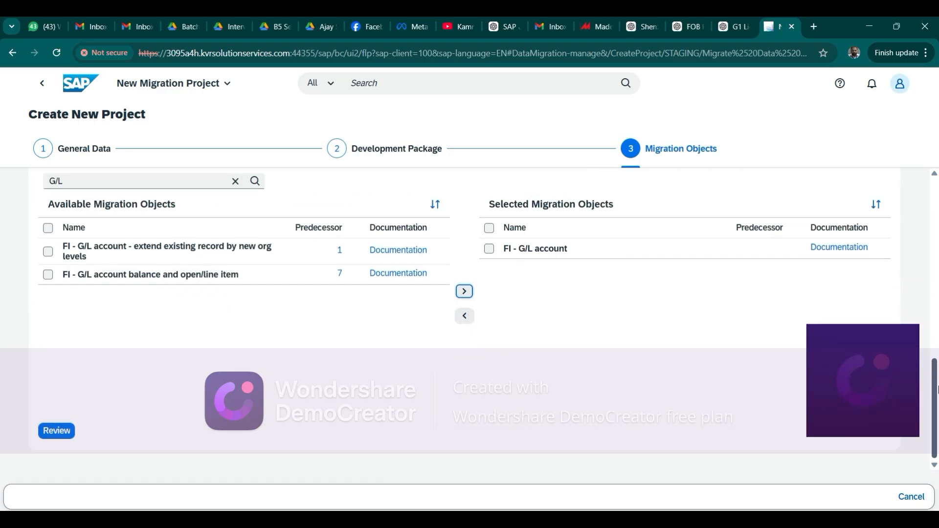
pyautogui.moveTo(874, 373); pyautogui.dragTo(879, 408)
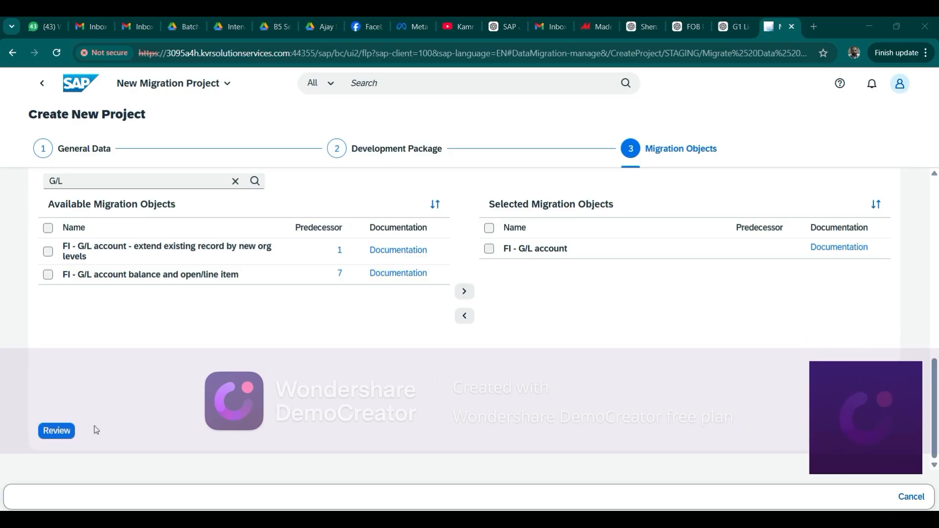
pyautogui.click(56, 431)
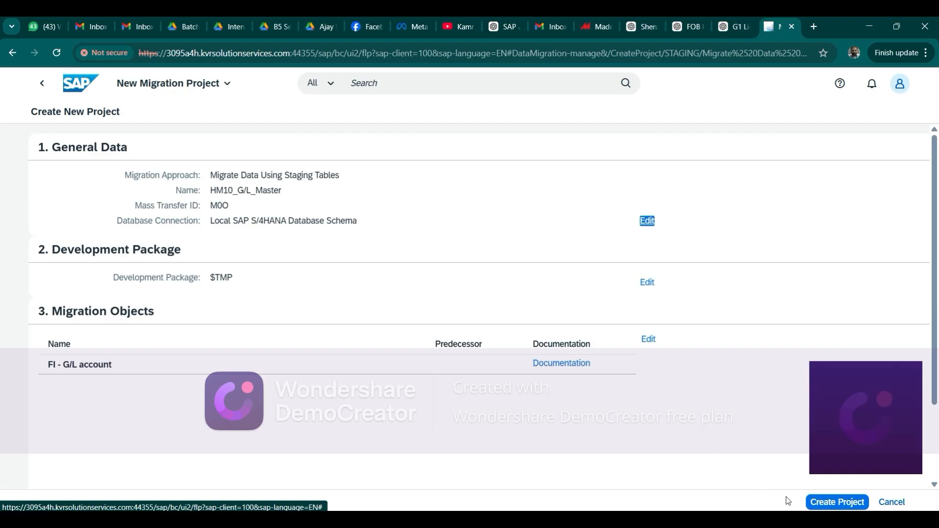
pyautogui.click(820, 503)
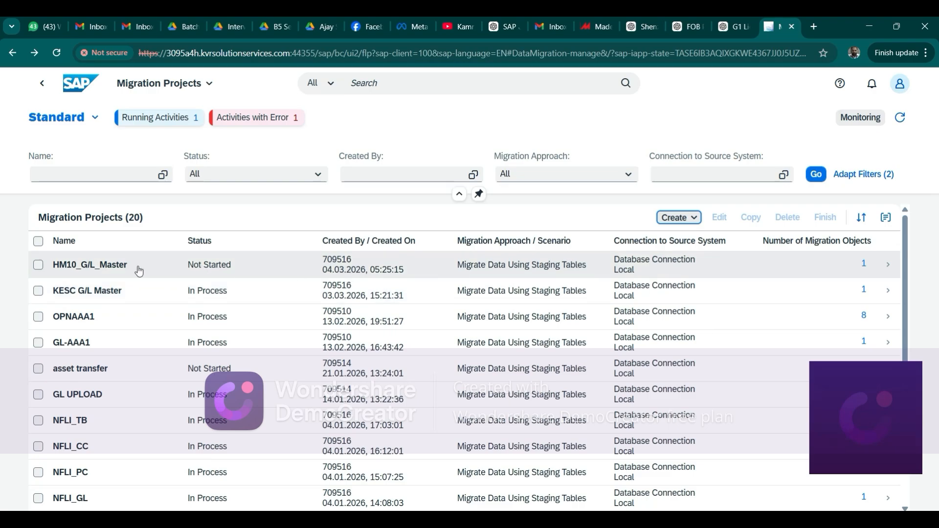
# - Open the HM10_G/L_Master project and view the actions offered for the FI - G/L account object
pyautogui.click(39, 268)
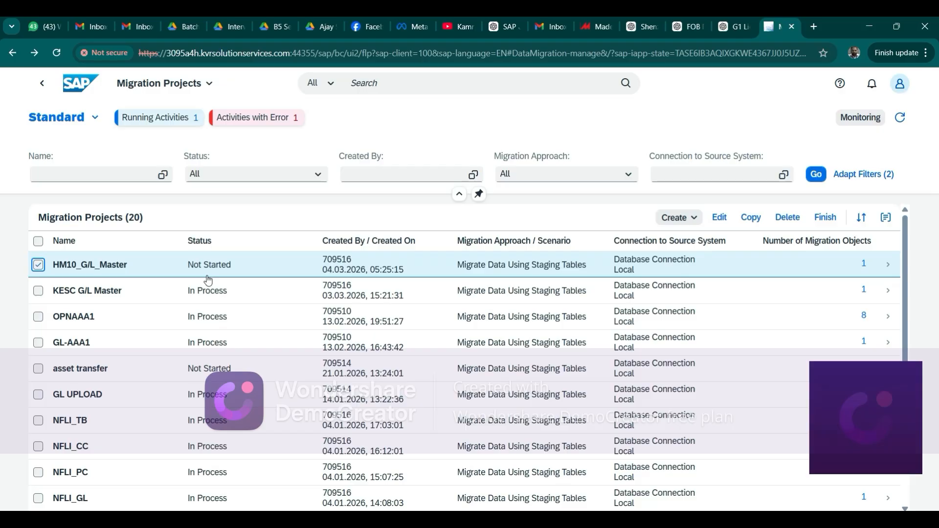
pyautogui.click(888, 266)
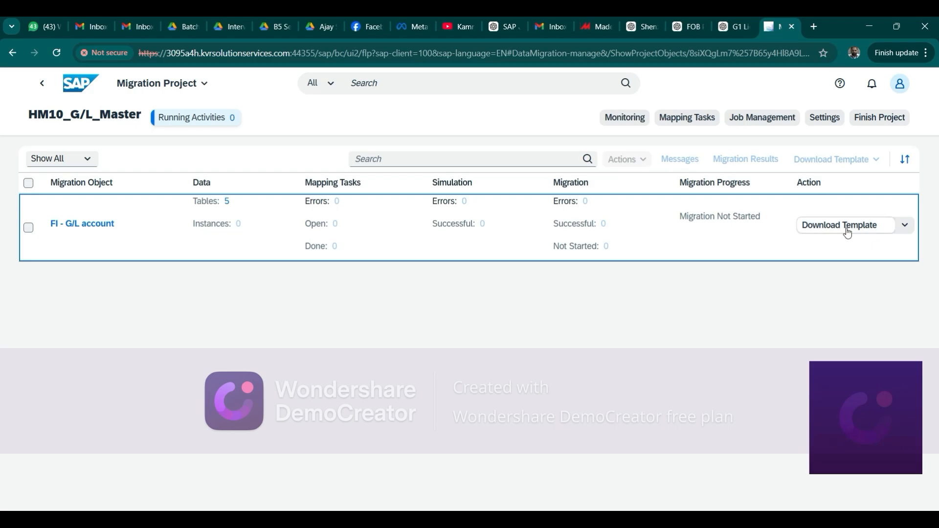
pyautogui.click(906, 226)
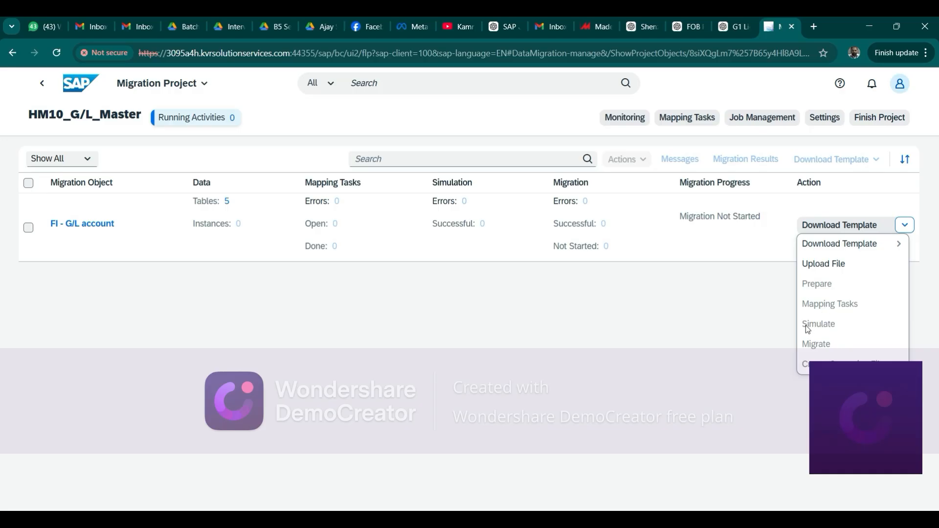
pyautogui.click(835, 379)
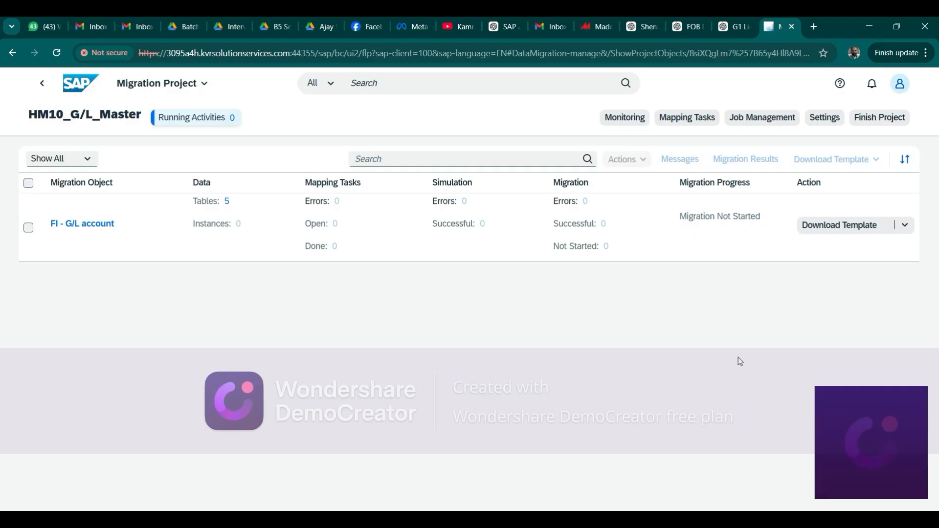
# - Download the FI - G/L account template as an XML file and save it to the Desktop
pyautogui.click(836, 233)
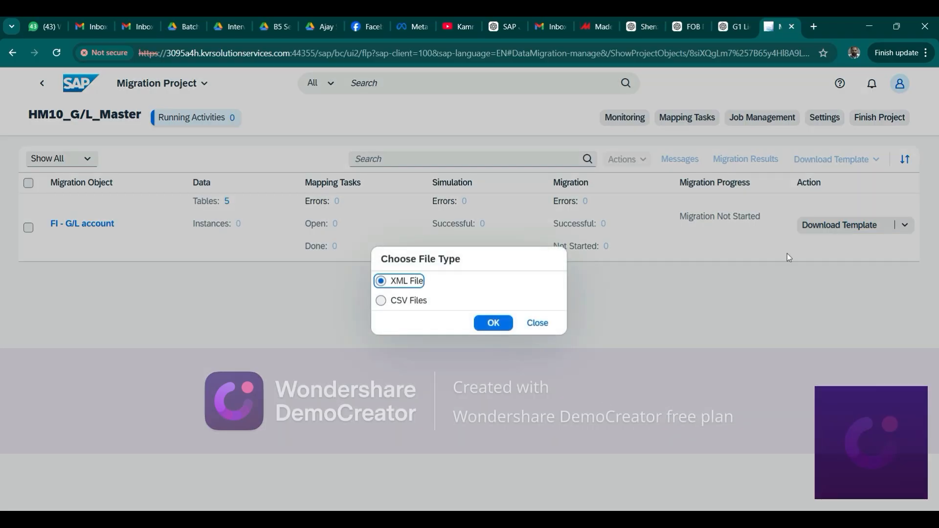
pyautogui.click(494, 323)
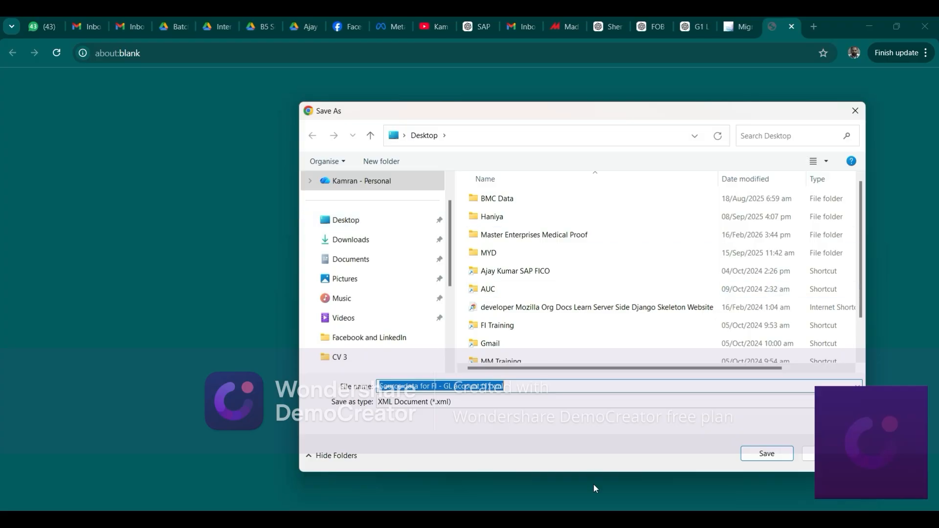
pyautogui.click(337, 220)
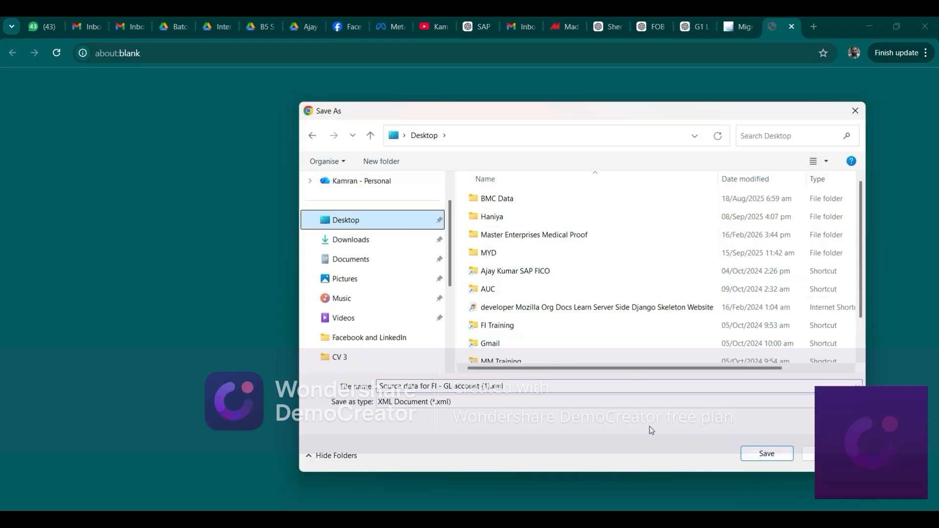
pyautogui.click(765, 453)
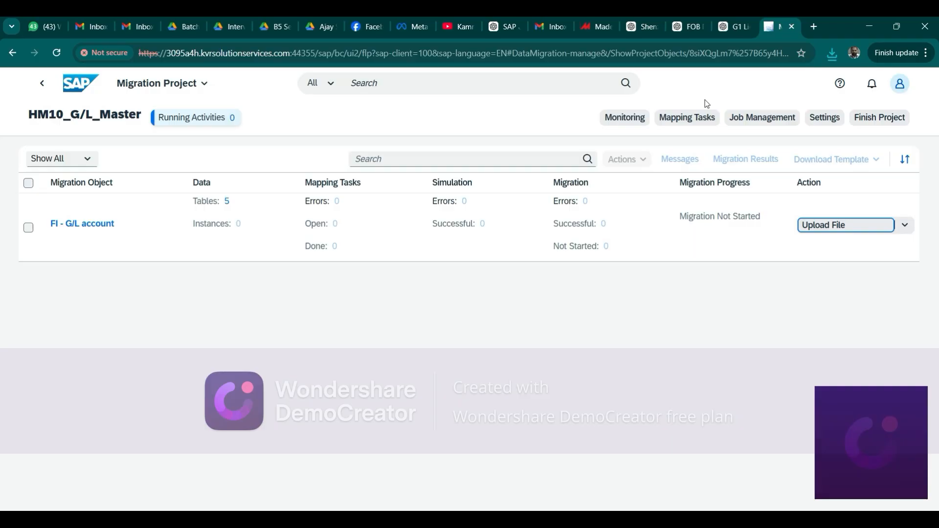
# - Clear the open windows from the desktop, open the downloaded G/L account template in Excel and enable editing
pyautogui.click(865, 24)
pyautogui.click(864, 24)
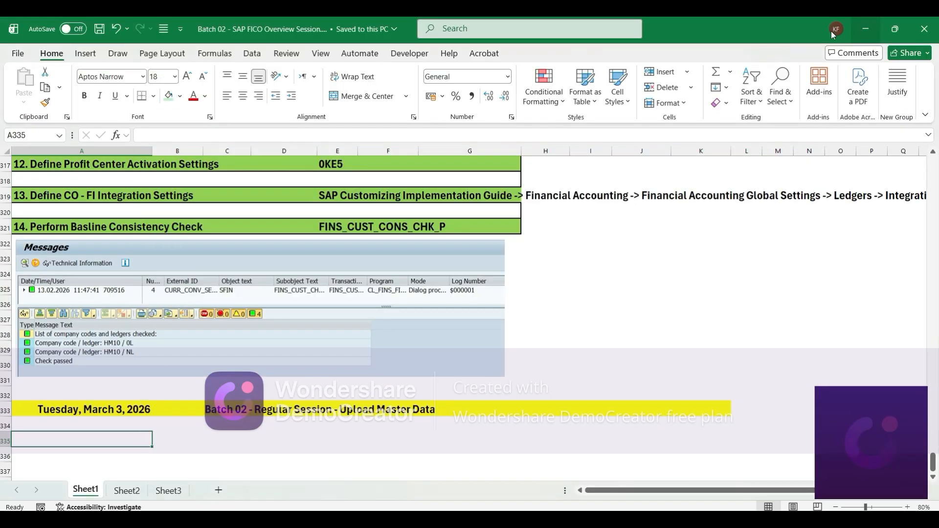
pyautogui.click(866, 24)
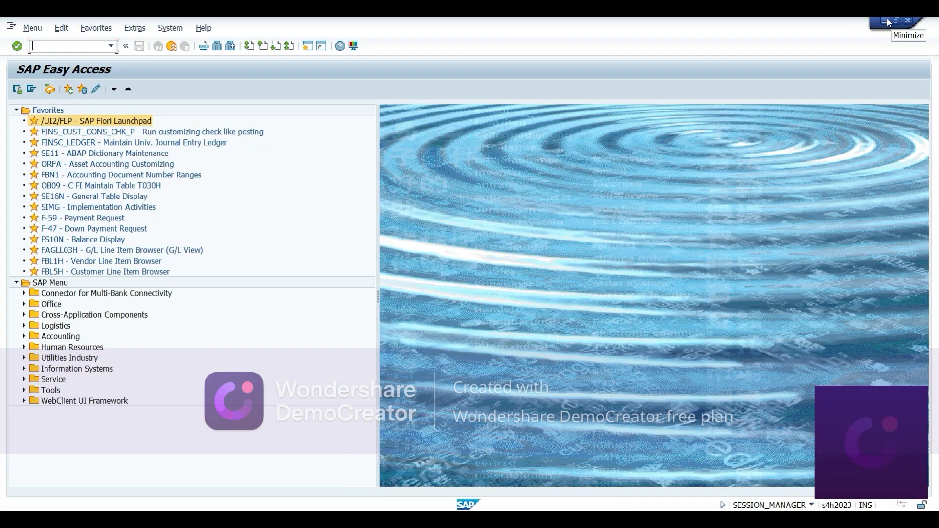
pyautogui.click(887, 19)
pyautogui.click(867, 30)
pyautogui.click(867, 31)
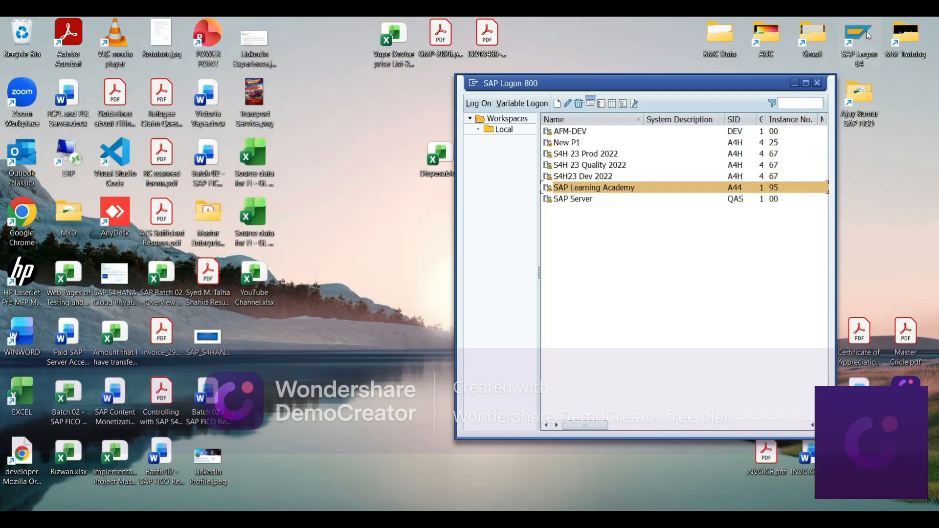
pyautogui.click(795, 83)
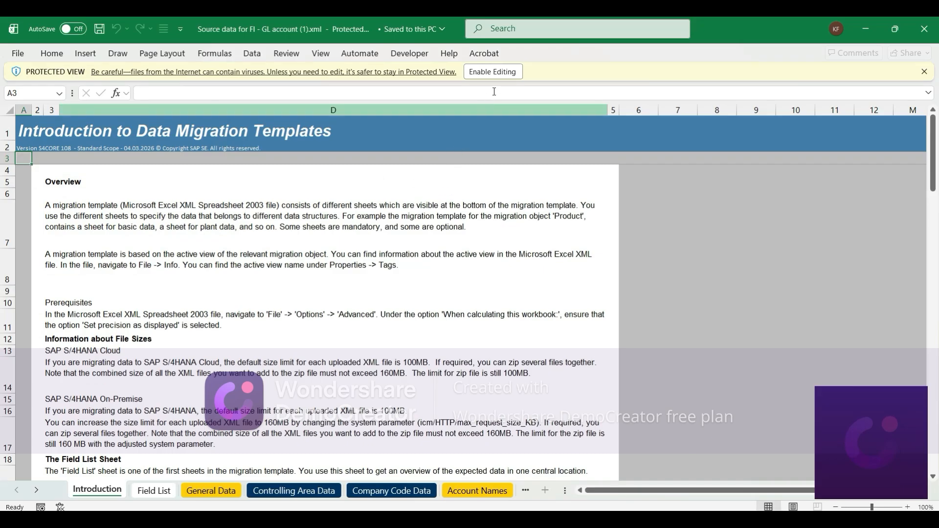
pyautogui.click(493, 72)
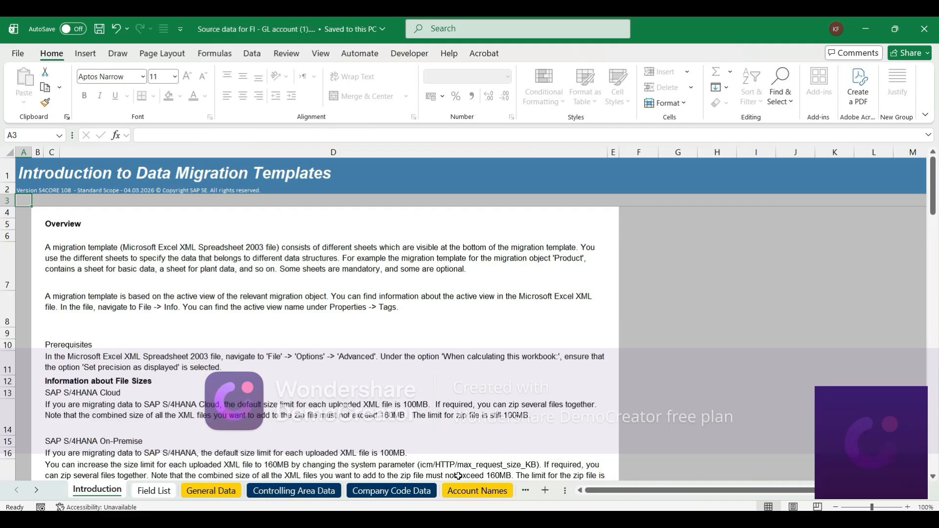
# - Reveal all of the template's sheets, view the Field List, and go to the first Chart of Account entry cell in General Data
pyautogui.moveTo(568, 490); pyautogui.dragTo(665, 489)
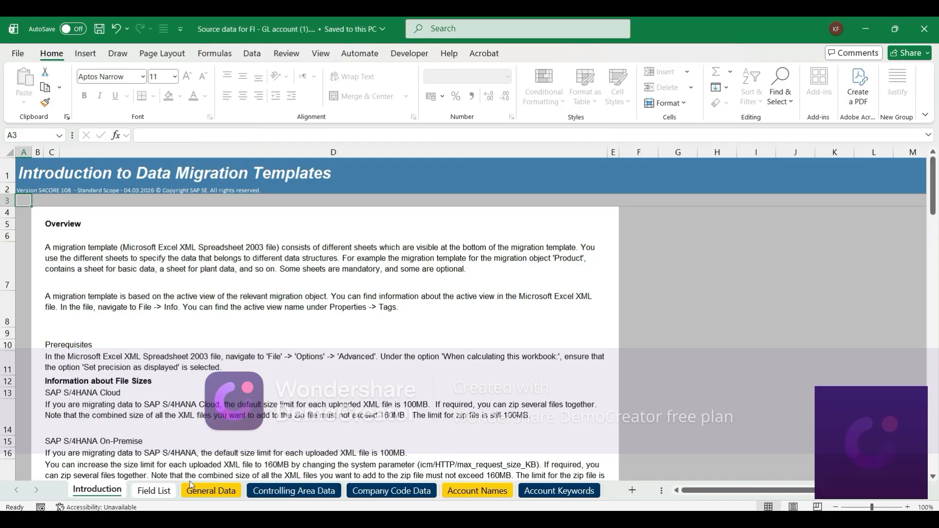
pyautogui.click(168, 495)
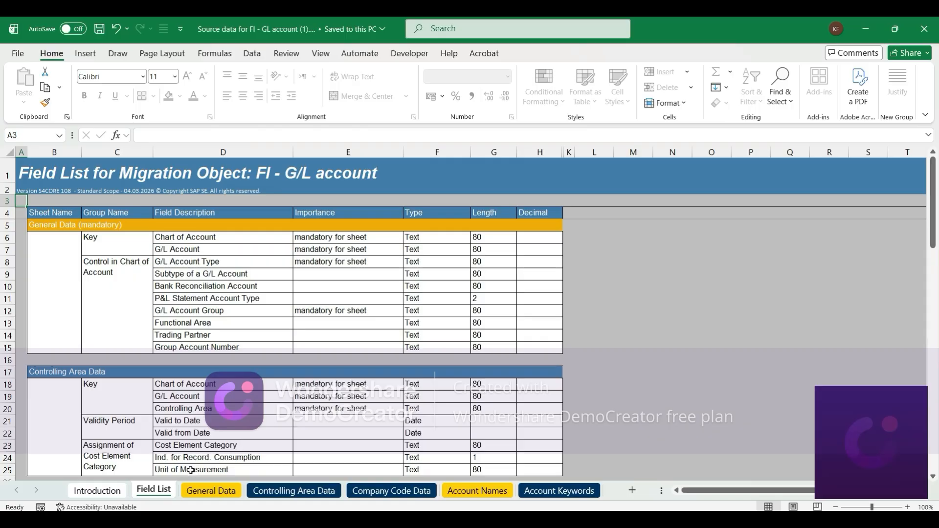
pyautogui.click(200, 493)
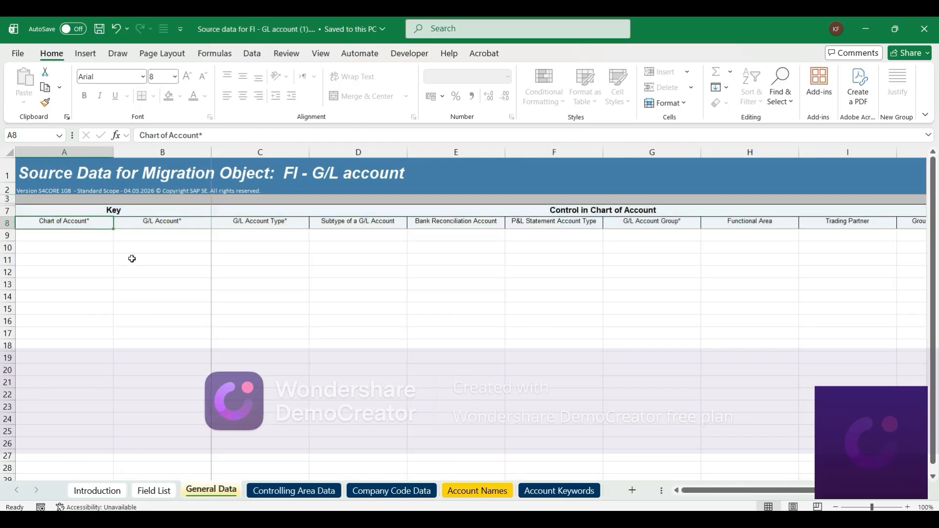
pyautogui.click(101, 238)
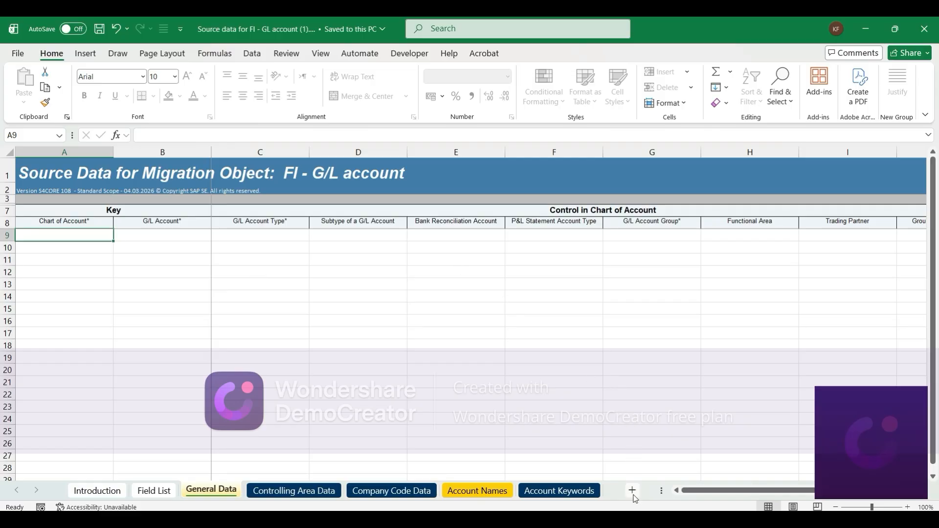
# - Switch to the Batch 02 SAP FICO Overview Session workbook and examine the Baseline Configuration list for the chart of accounts transactions
pyautogui.moveTo(641, 511)
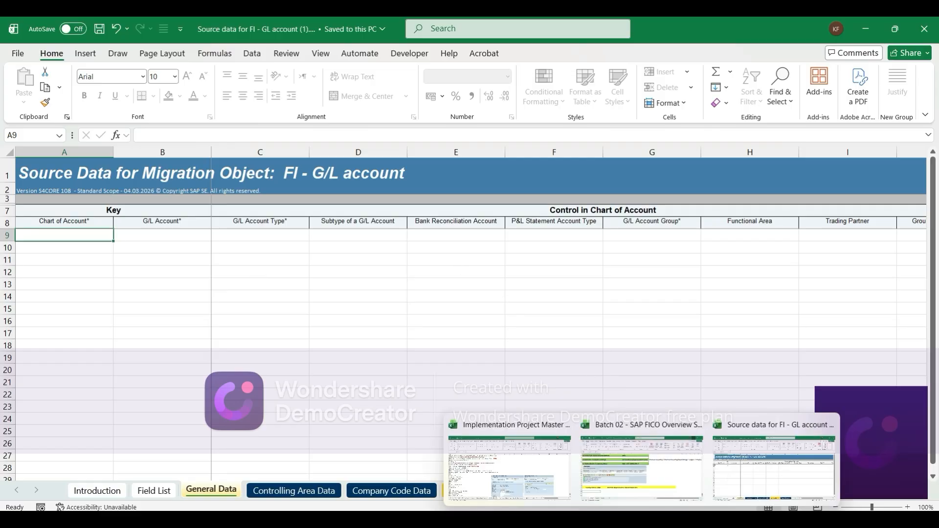
pyautogui.click(645, 482)
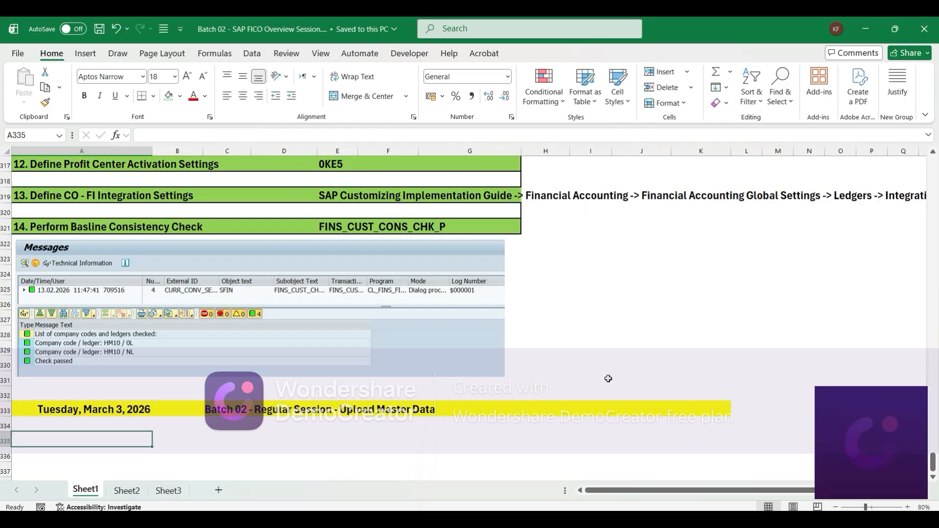
pyautogui.press('Up')
pyautogui.press('Up')
pyautogui.press('Up')
pyautogui.press('Up')
pyautogui.press('Up')
pyautogui.press('Up')
pyautogui.press('Up')
pyautogui.press('Up')
pyautogui.press('Up')
pyautogui.press('Up')
pyautogui.press('Up')
pyautogui.press('Up')
pyautogui.press('Up')
pyautogui.press('Up')
pyautogui.press('Up')
pyautogui.press('Up')
pyautogui.press('Up')
pyautogui.press('Up')
pyautogui.press('Up')
pyautogui.press('Up')
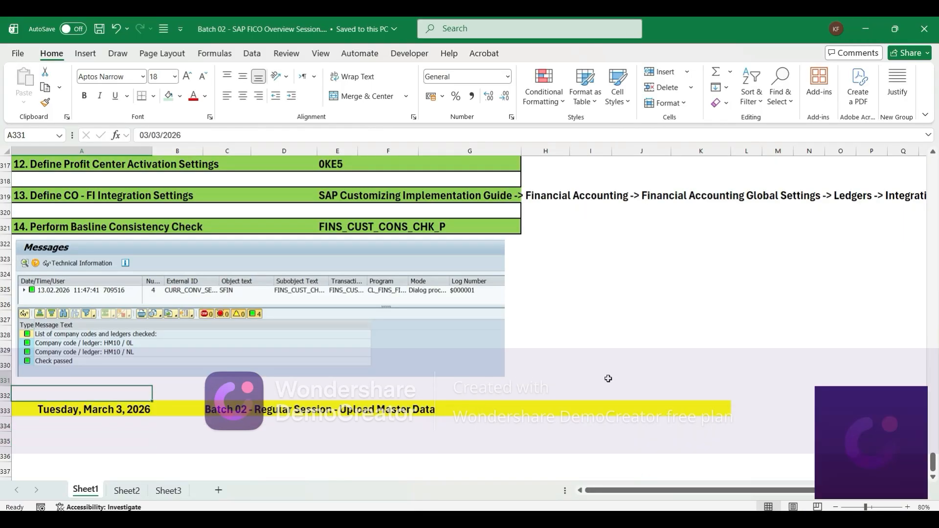
pyautogui.press('Up')
pyautogui.press('Up')
pyautogui.press('Up')
pyautogui.press('Up')
pyautogui.press('Up')
pyautogui.press('Up')
pyautogui.press('Up')
pyautogui.press('Up')
pyautogui.press('Up')
pyautogui.press('Up')
pyautogui.press('Up')
pyautogui.press('Up')
pyautogui.press('Up')
pyautogui.press('Up')
pyautogui.press('Up')
pyautogui.press('Up')
pyautogui.press('Up')
pyautogui.press('Up')
pyautogui.press('Up')
pyautogui.press('Up')
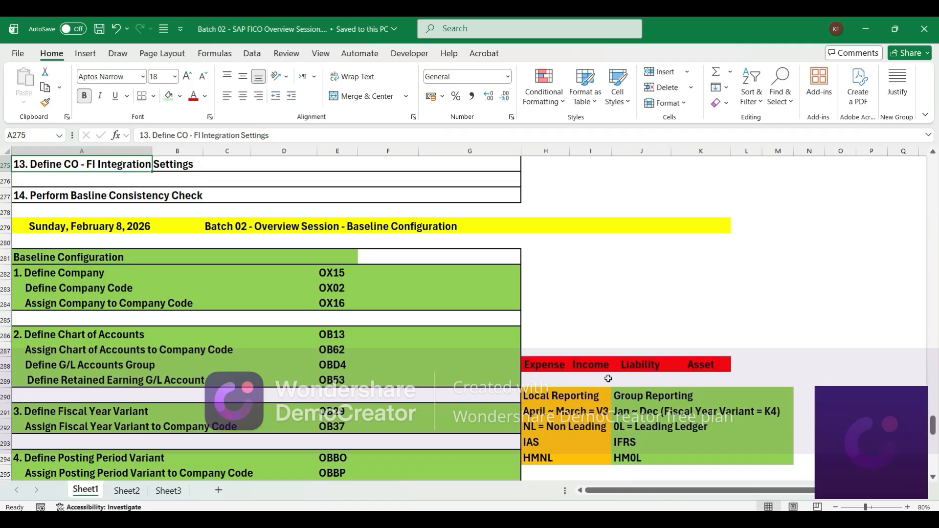
pyautogui.press('Down')
pyautogui.press('Down')
pyautogui.press('Down')
pyautogui.press('Down')
pyautogui.press('Down')
pyautogui.press('Down')
pyautogui.press('Down')
pyautogui.press('Down')
pyautogui.press('Down')
pyautogui.press('Down')
pyautogui.press('Down')
pyautogui.press('Down')
pyautogui.press('Down')
pyautogui.press('Down')
pyautogui.press('Down')
pyautogui.press('Down')
pyautogui.press('Down')
pyautogui.press('Down')
pyautogui.press('Down')
pyautogui.press('Down')
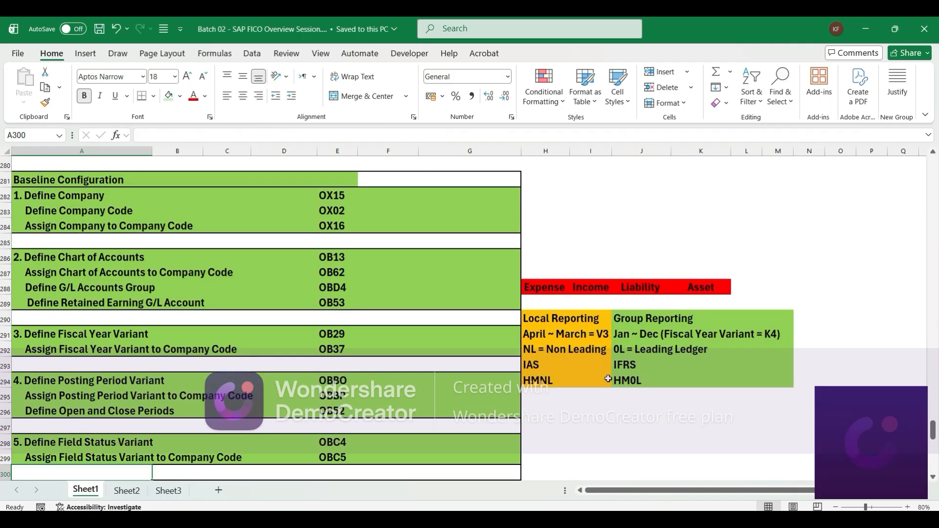
pyautogui.press('Up')
pyautogui.press('Up')
pyautogui.press('Up')
pyautogui.press('Up')
pyautogui.press('Up')
pyautogui.press('Up')
pyautogui.press('Up')
pyautogui.press('Up')
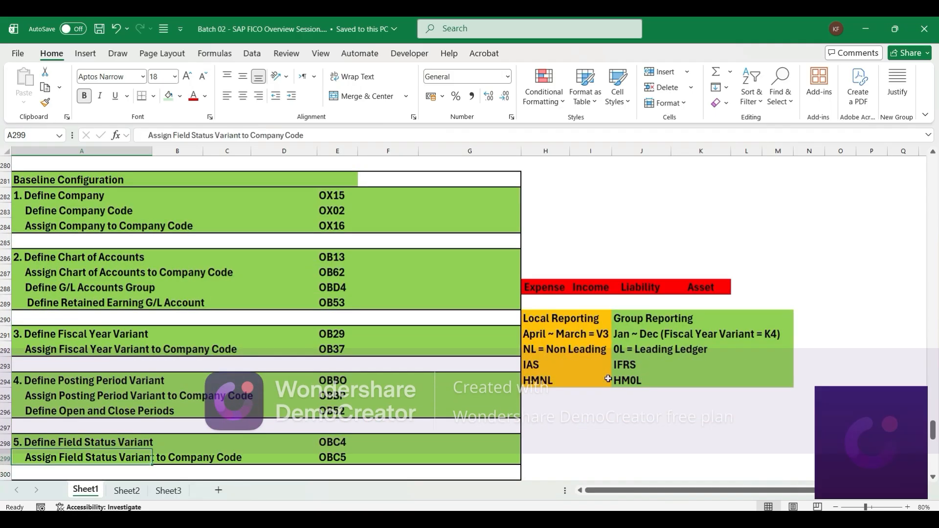
pyautogui.press('Up')
pyautogui.press('Up')
pyautogui.press('Up')
pyautogui.press('Up')
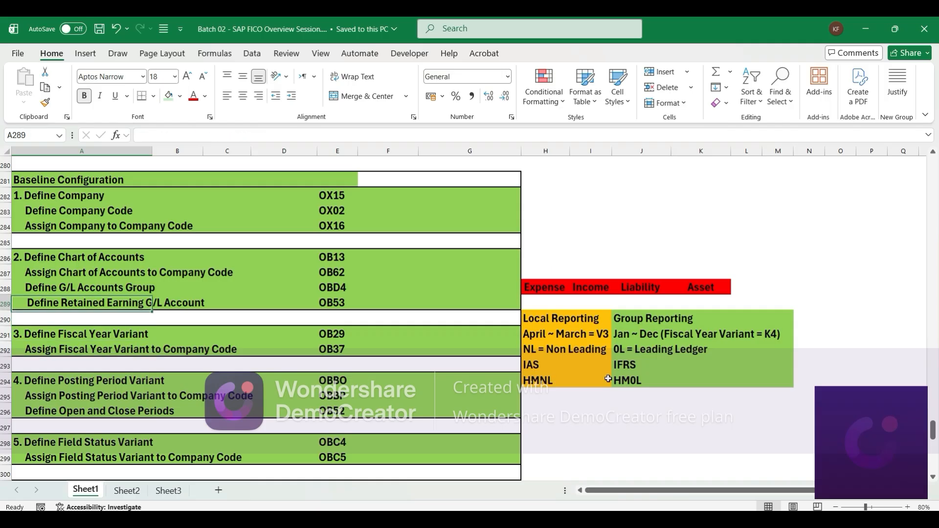
pyautogui.press('Up')
pyautogui.press('Up')
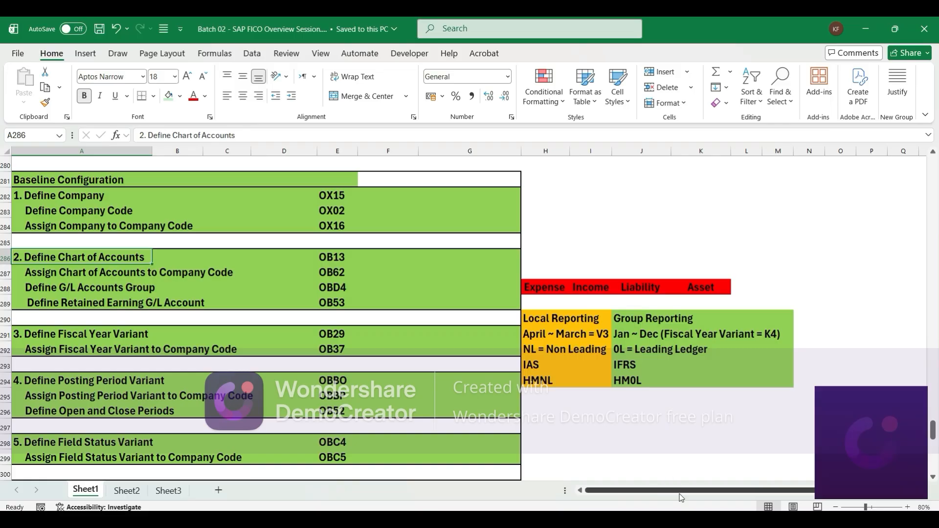
# - Switch to SAP GUI, open the G/L account groups with transaction OBD4, and position the list at chart of accounts HM00
pyautogui.click(683, 477)
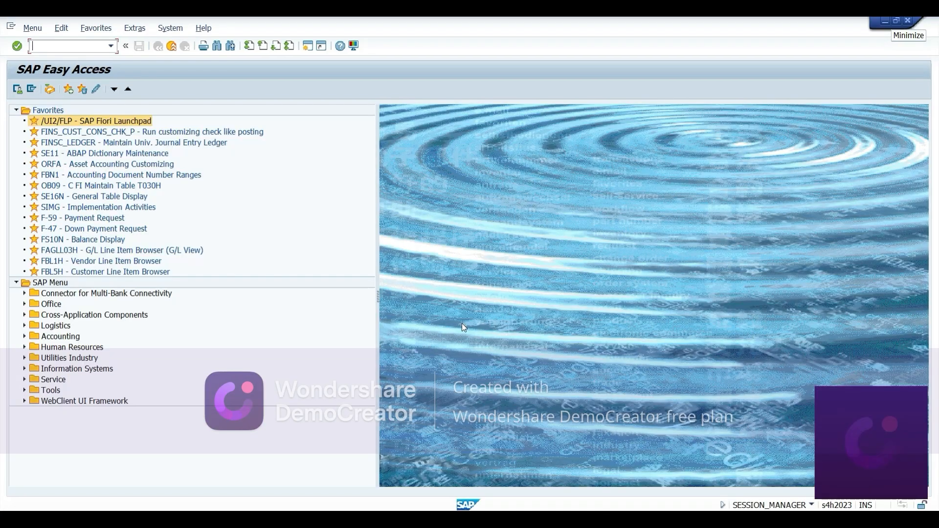
pyautogui.write('se16')
pyautogui.press('Return')
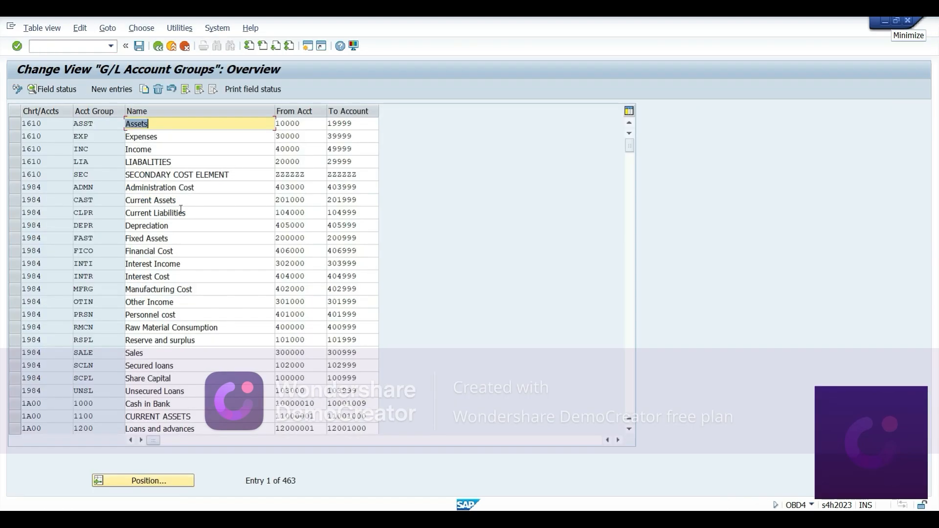
pyautogui.click(124, 483)
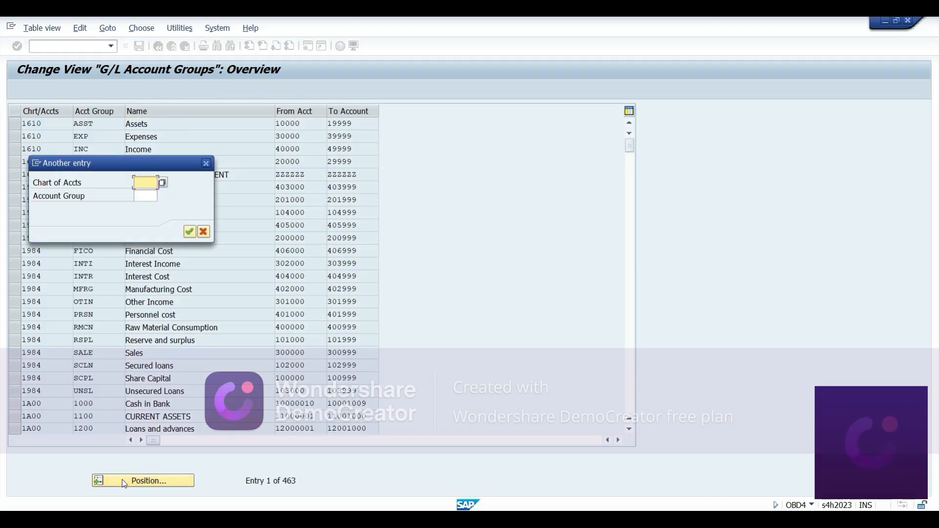
pyautogui.write('h')
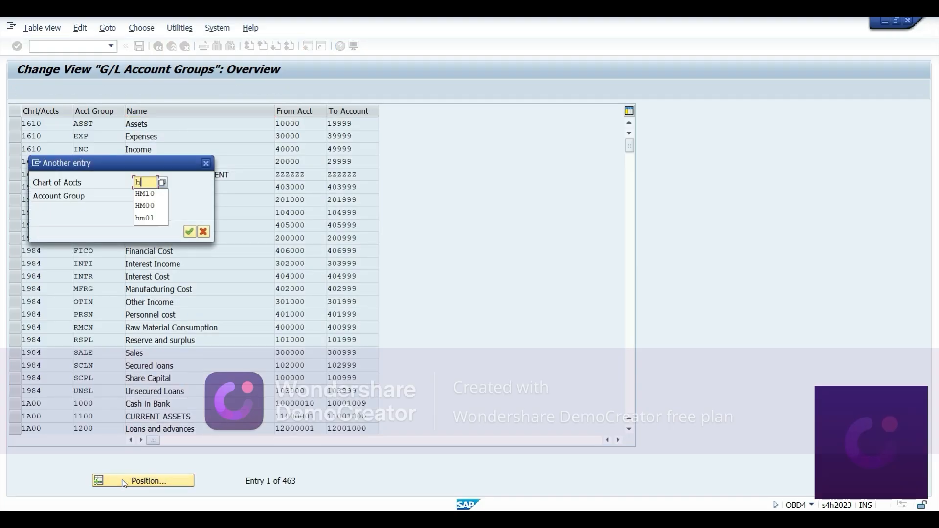
pyautogui.write('m00')
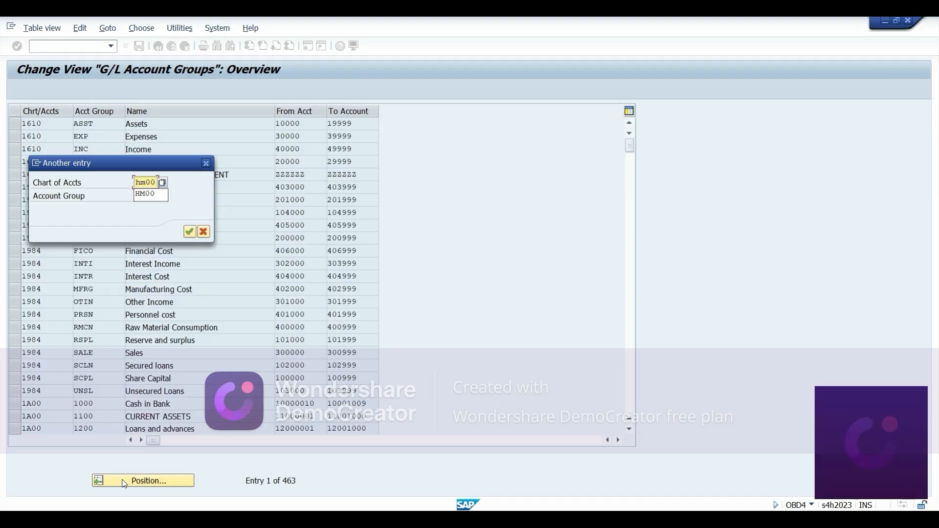
pyautogui.press('Return')
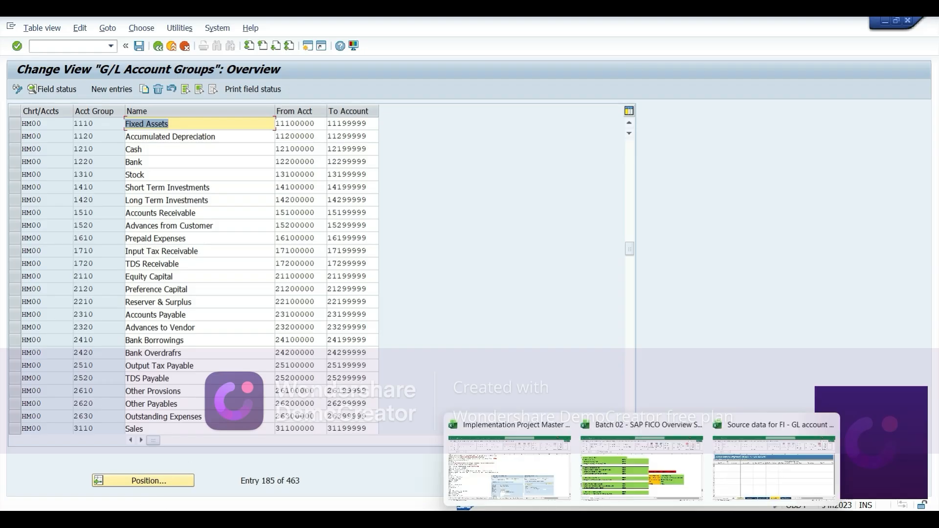
# - Switch to the G/L account template in Excel and enter HM00 as the Chart of Account in cell A9 of General Data
pyautogui.moveTo(641, 520)
pyautogui.click(774, 467)
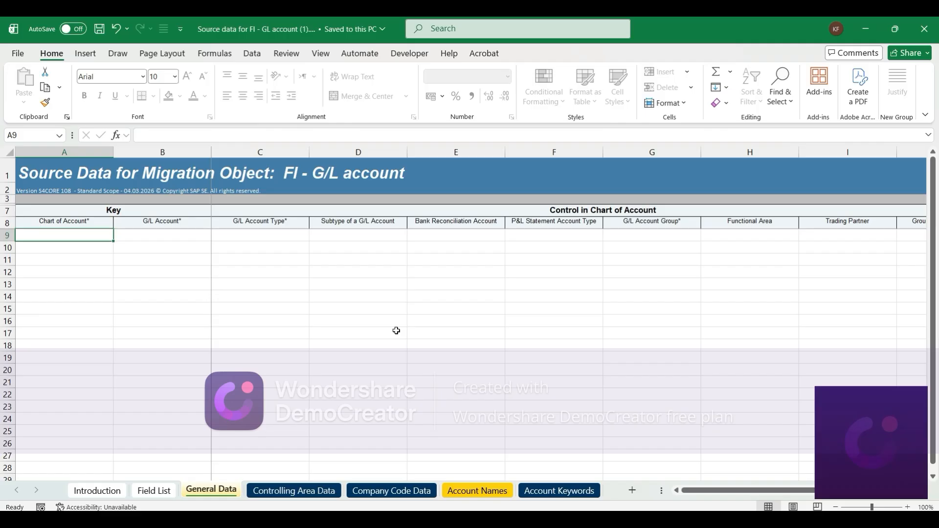
pyautogui.write('HM')
pyautogui.write('00')
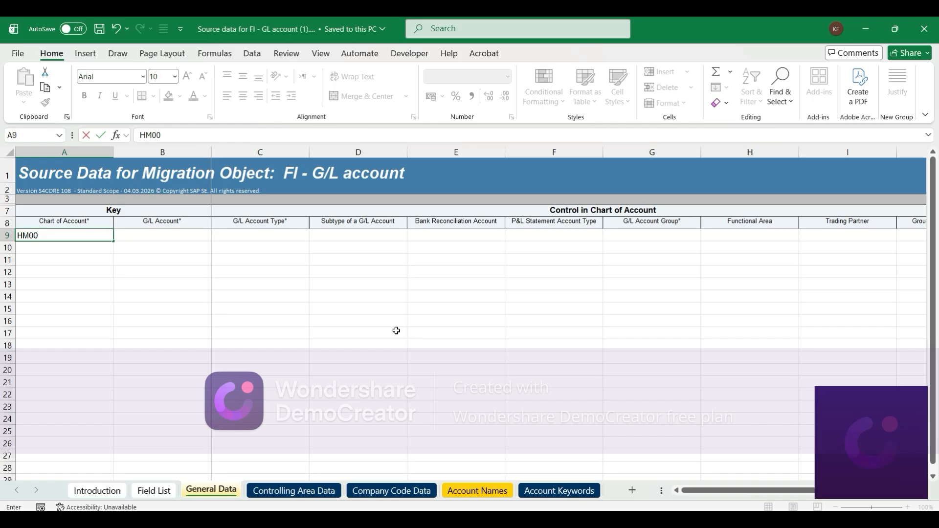
pyautogui.press('Tab')
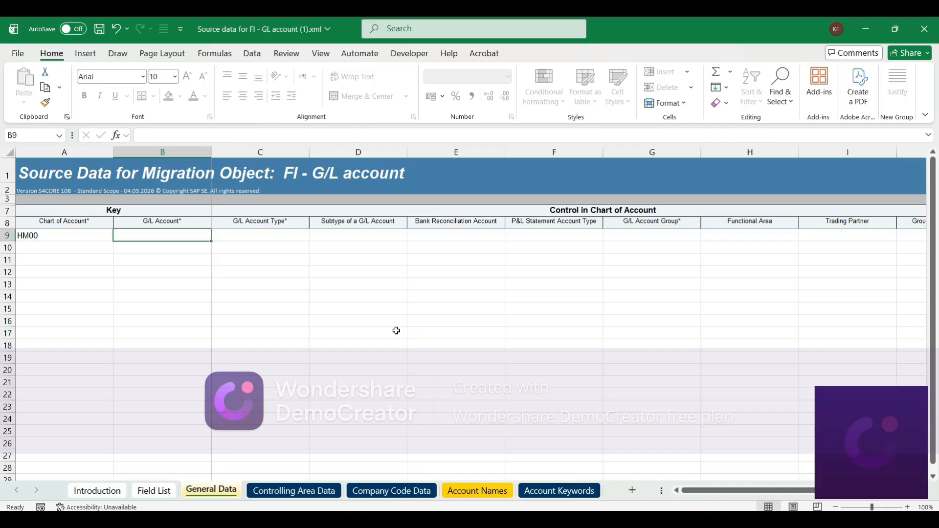
# - Switch to the Batch 02 SAP FICO Overview Session workbook and look up the Cash account group and its number range in Sheet2
pyautogui.moveTo(642, 521)
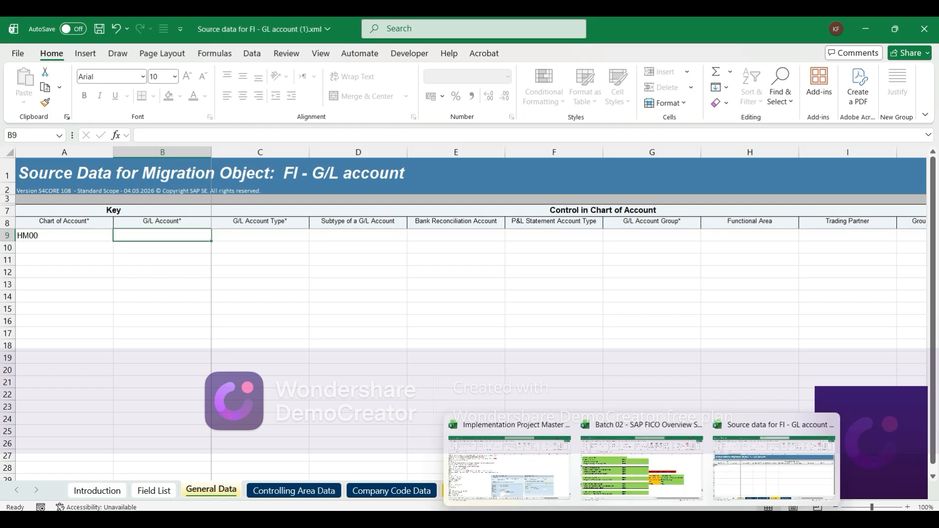
pyautogui.moveTo(605, 465)
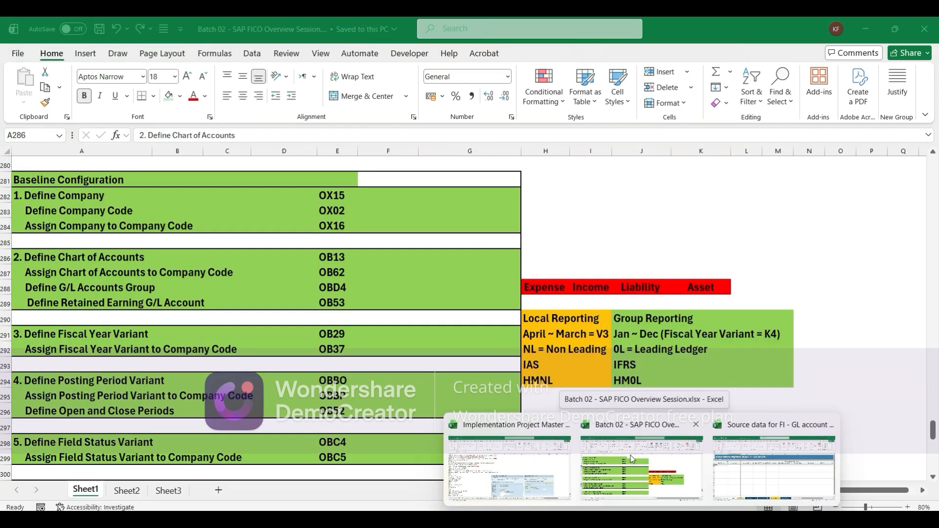
pyautogui.click(632, 460)
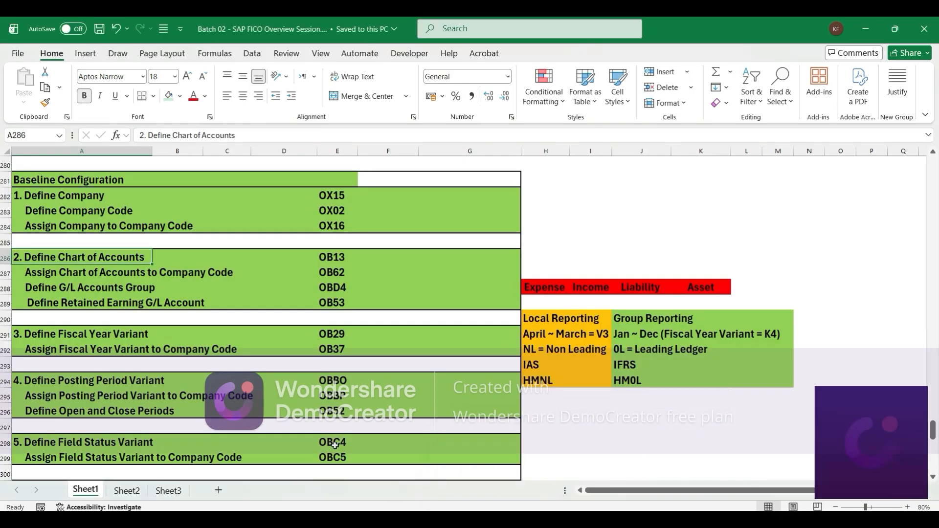
pyautogui.click(127, 491)
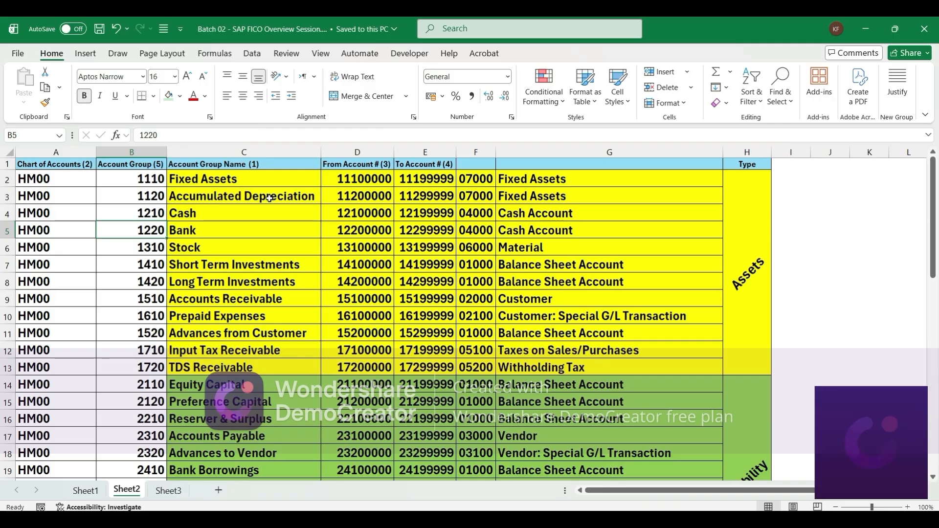
pyautogui.click(218, 212)
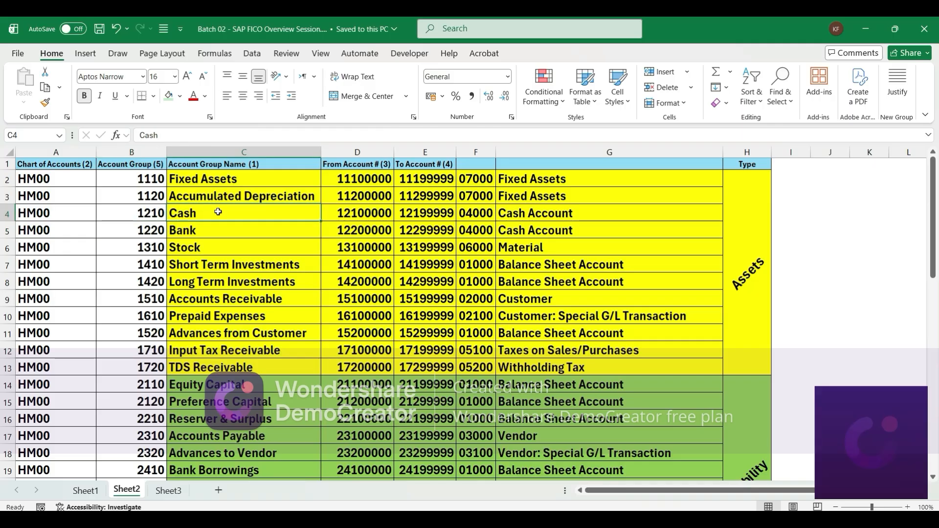
pyautogui.click(145, 217)
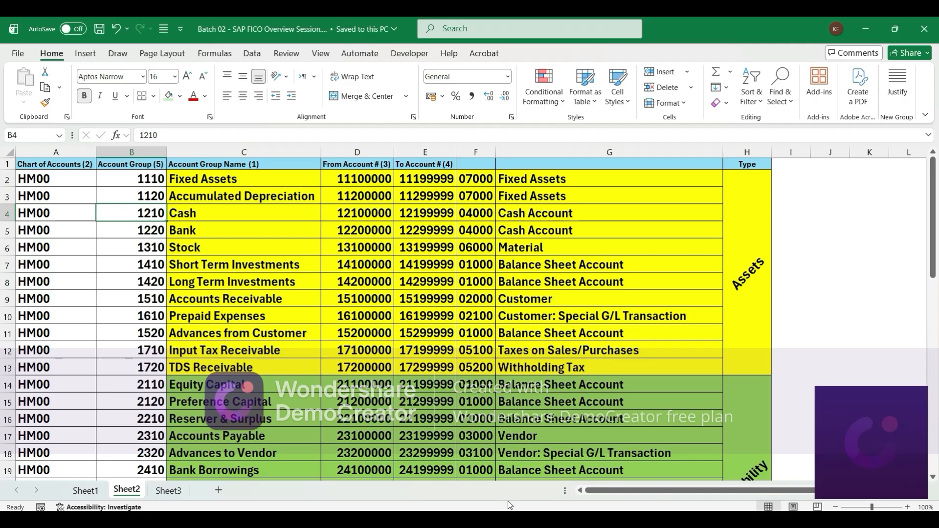
# - Return to the G/L account template and enter 12100001 as the G/L Account in cell B9
pyautogui.moveTo(652, 507)
pyautogui.click(738, 467)
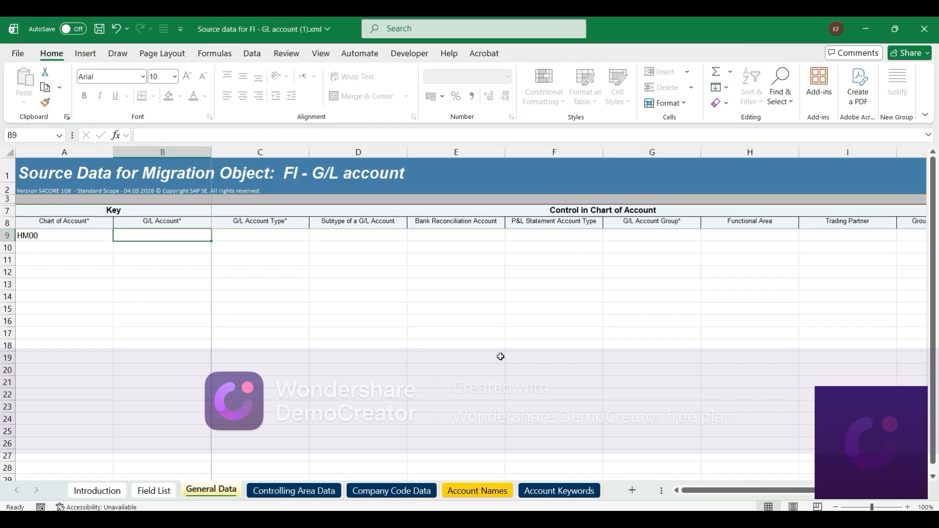
pyautogui.write('12')
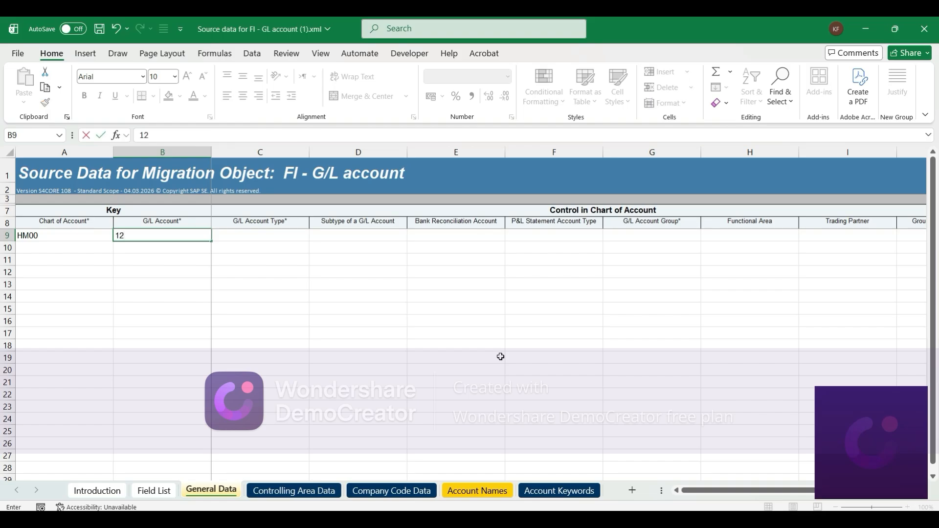
pyautogui.write('10')
pyautogui.write('0001')
pyautogui.press('Return')
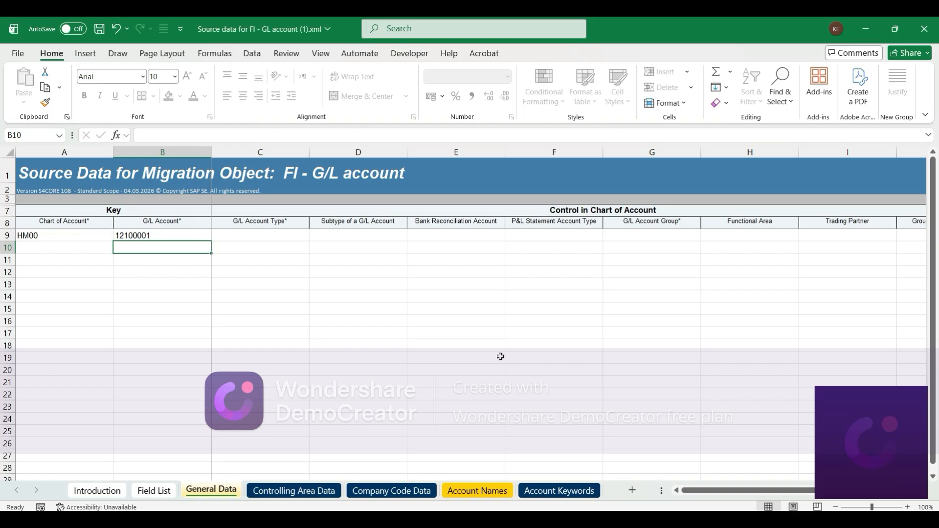
# - Enter G/L accounts 21100001 in cell B10 and 41100001 in cell B11
pyautogui.write('2')
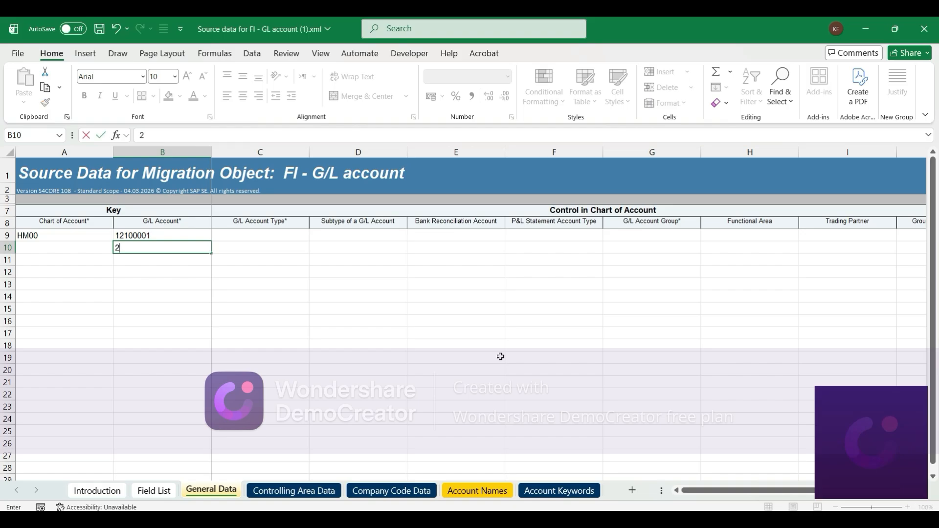
pyautogui.write('1100001')
pyautogui.press('Return')
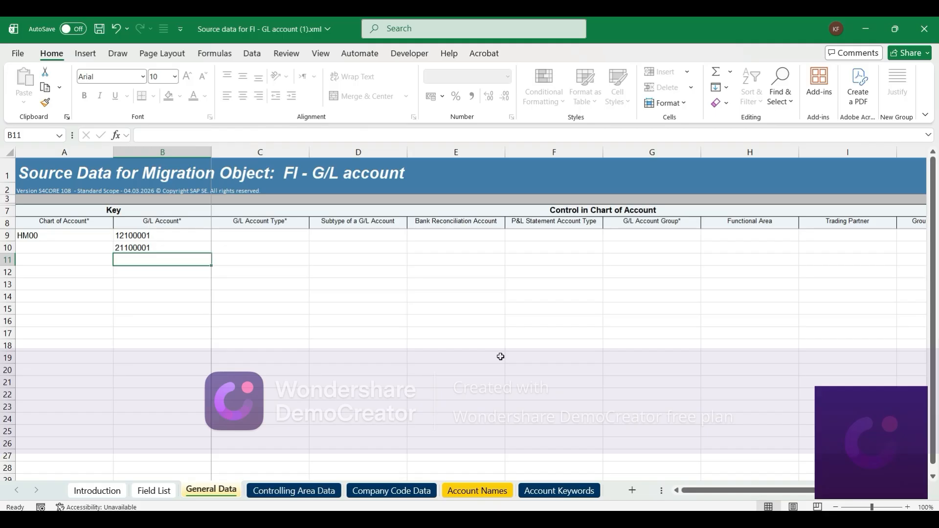
pyautogui.write('4110')
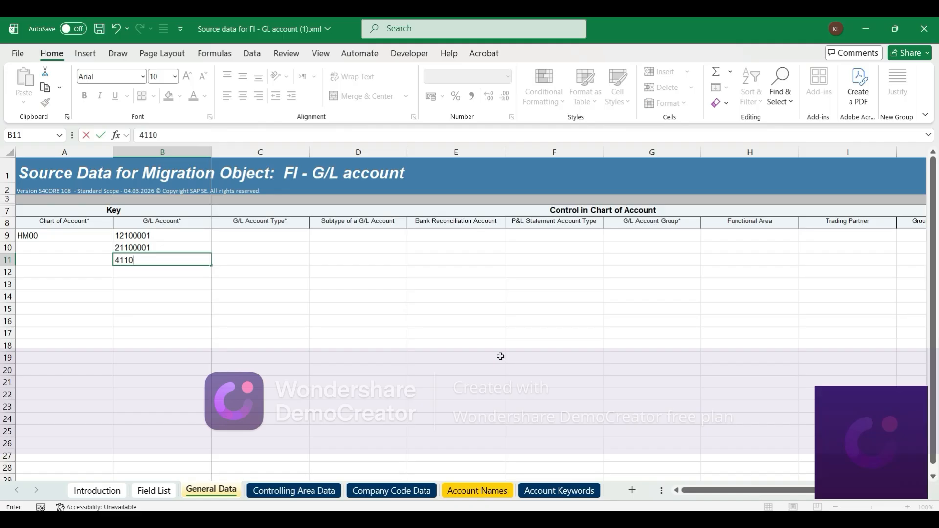
pyautogui.write('0001')
pyautogui.press('Return')
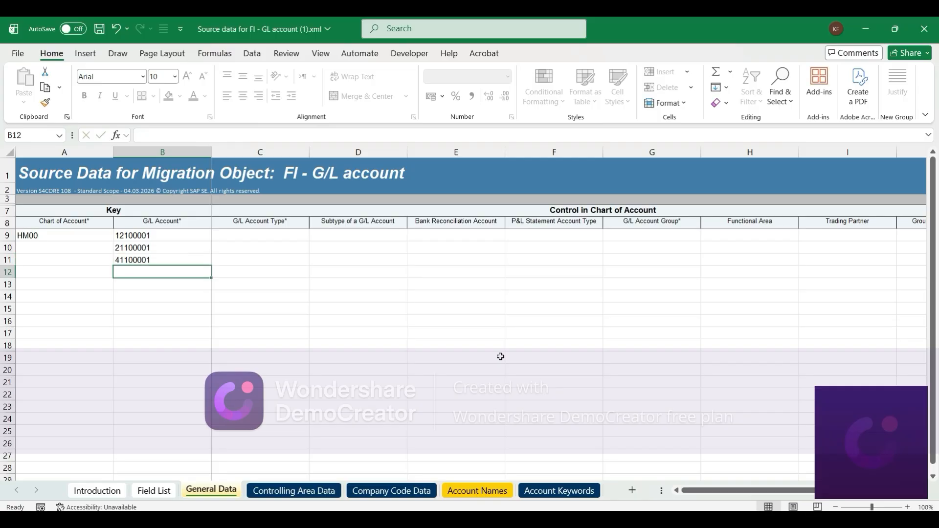
# - Enter G/L accounts 41100002 in cell B12 and 33100001 in cell B13
pyautogui.write('41')
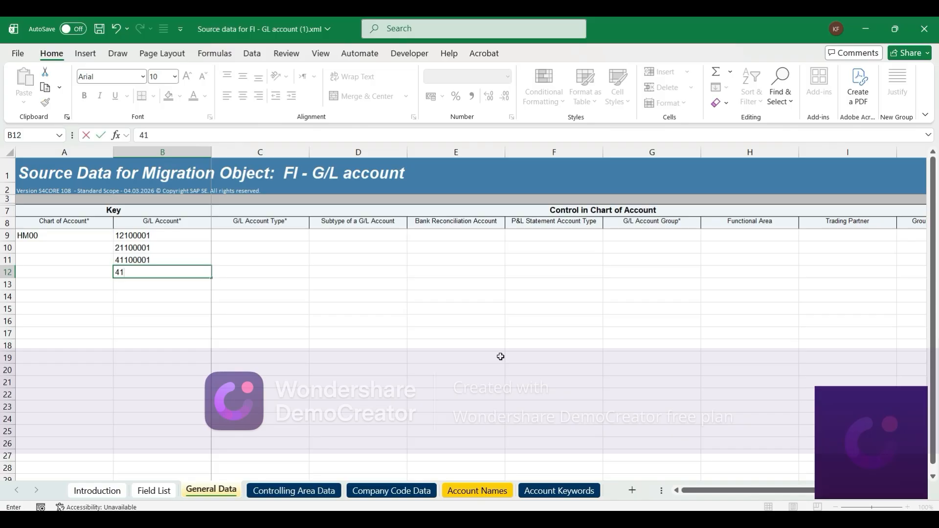
pyautogui.write('10')
pyautogui.write('0002')
pyautogui.press('Return')
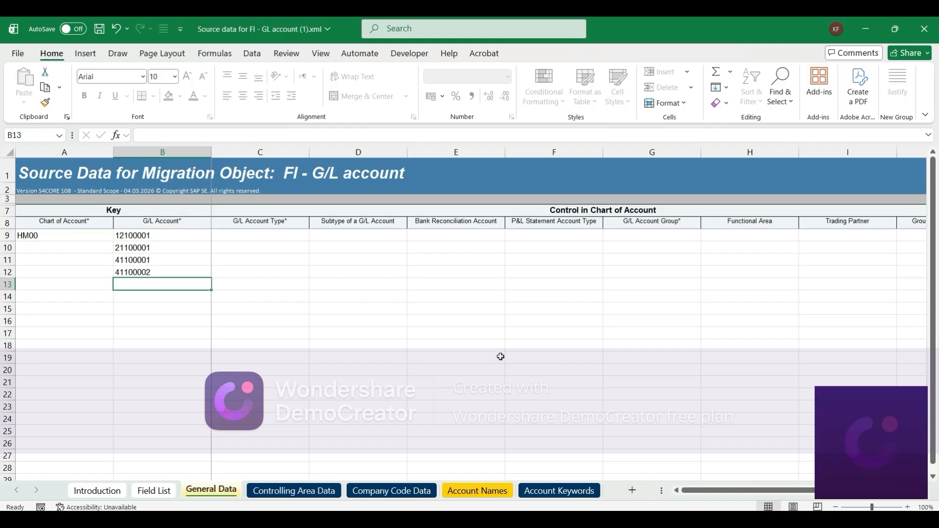
pyautogui.write('3310')
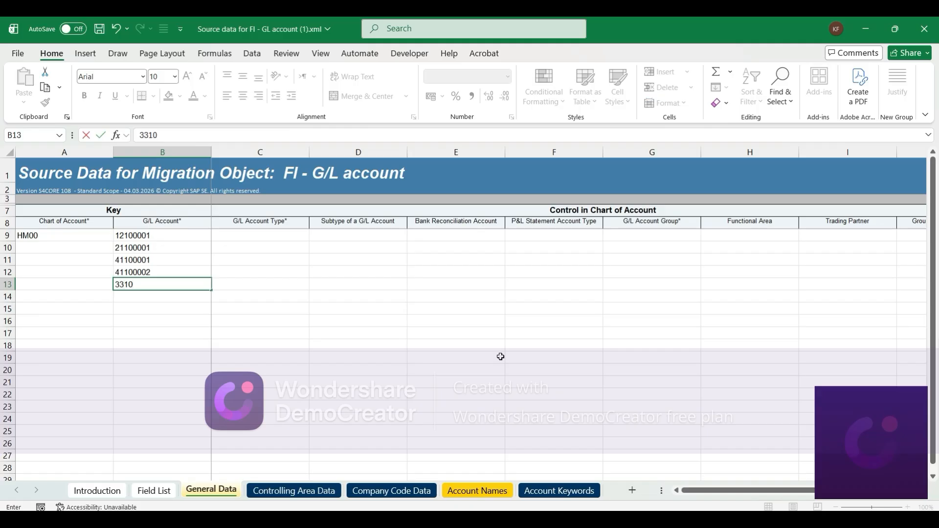
pyautogui.write('0001')
pyautogui.press('Return')
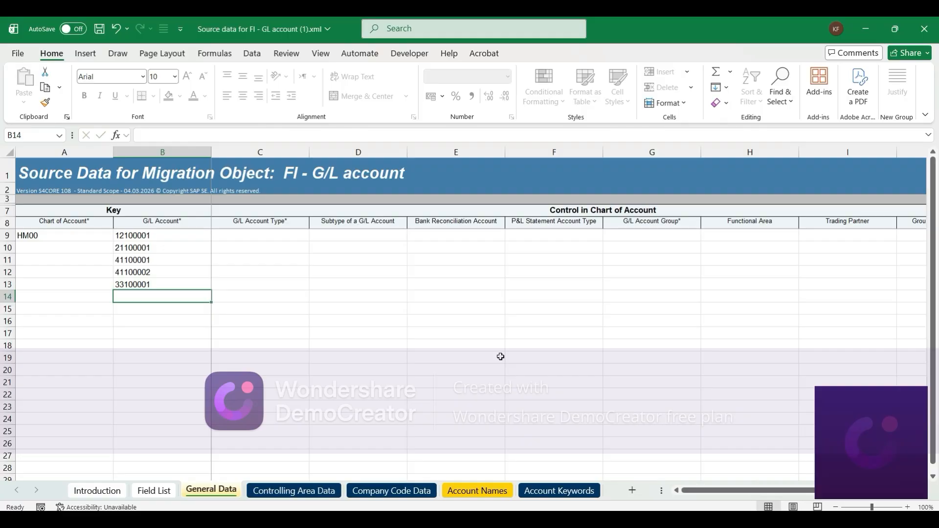
# - Enter 41100003 as the G/L Account in cell B14, correcting any mistyped digits
pyautogui.write('44110')
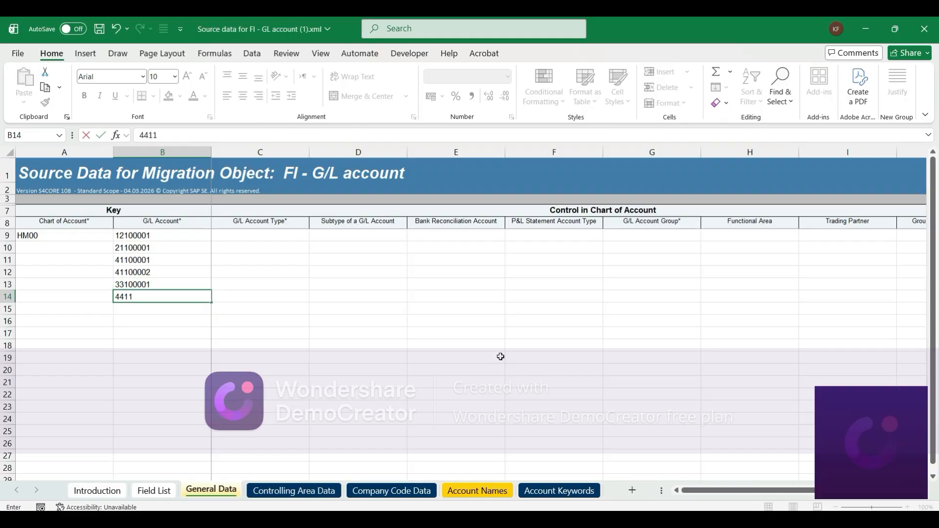
pyautogui.press('BackSpace')
pyautogui.press('BackSpace')
pyautogui.press('BackSpace')
pyautogui.press('BackSpace')
pyautogui.write('110')
pyautogui.write('00')
pyautogui.write('3')
pyautogui.press('BackSpace')
pyautogui.press('BackSpace')
pyautogui.write('003')
pyautogui.press('Return')
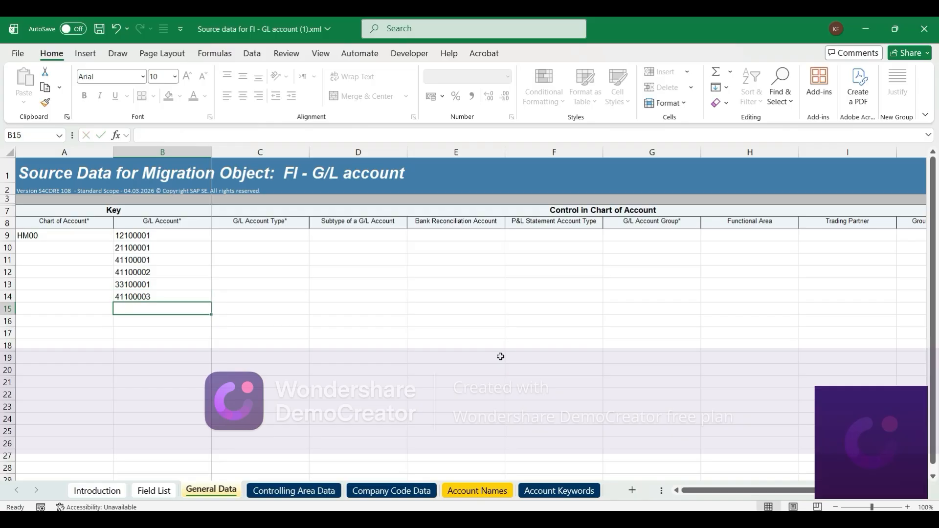
# - Copy the chart of accounts HM00 from cell A9 into cells A10 to A14
pyautogui.press('Up')
pyautogui.press('Up')
pyautogui.press('Up')
pyautogui.press('Up')
pyautogui.press('Up')
pyautogui.press('Up')
pyautogui.press('Up')
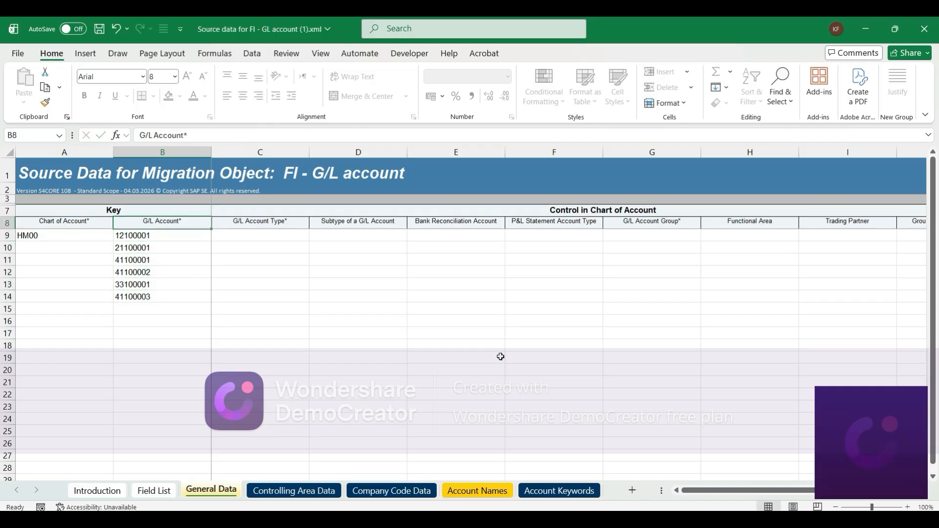
pyautogui.press('Down')
pyautogui.press('Left')
pyautogui.hotkey('ctrl', 'c')
pyautogui.press('Down')
pyautogui.hotkey('shift', 'Down')
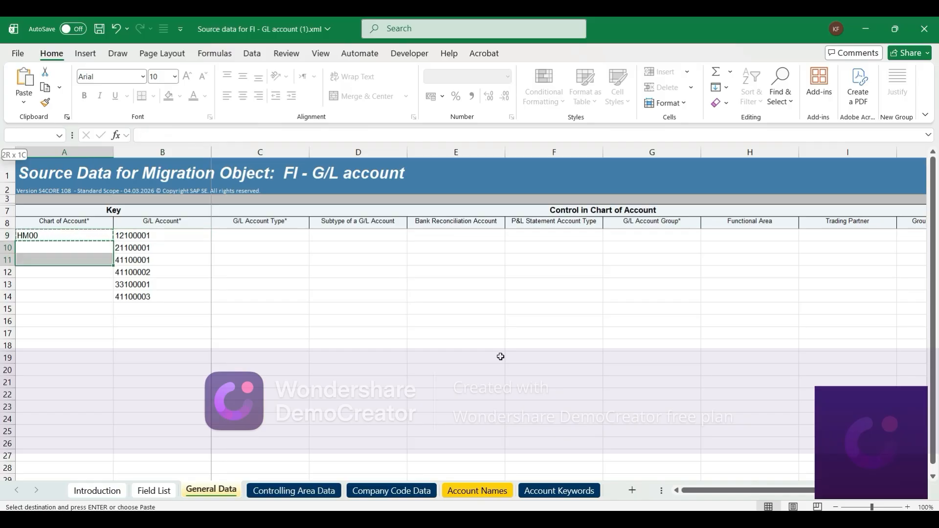
pyautogui.hotkey('shift', 'Down')
pyautogui.hotkey('shift', 'Down')
pyautogui.hotkey('shift', 'Down')
pyautogui.press('Return')
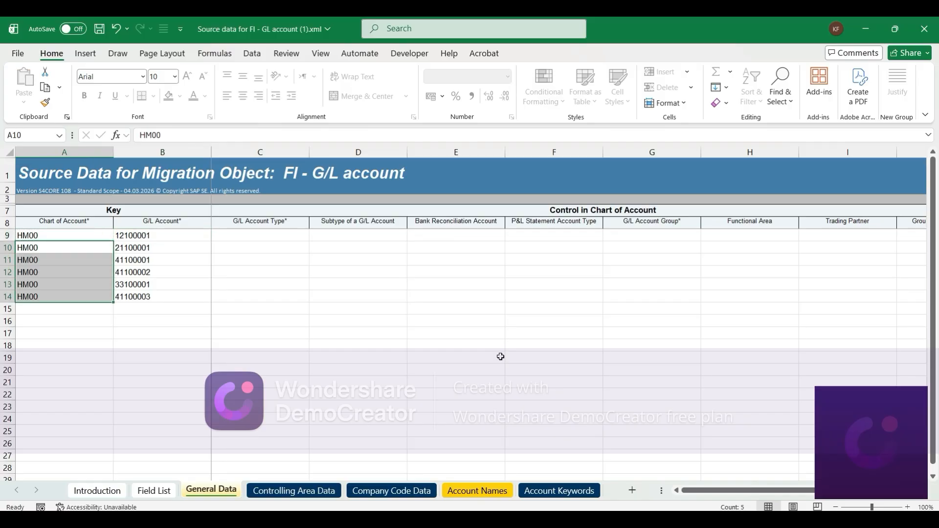
# - Enter X as the G/L Account Type in cells C9 and C10 for accounts 12100001 and 21100001
pyautogui.press('Up')
pyautogui.press('Right')
pyautogui.press('Right')
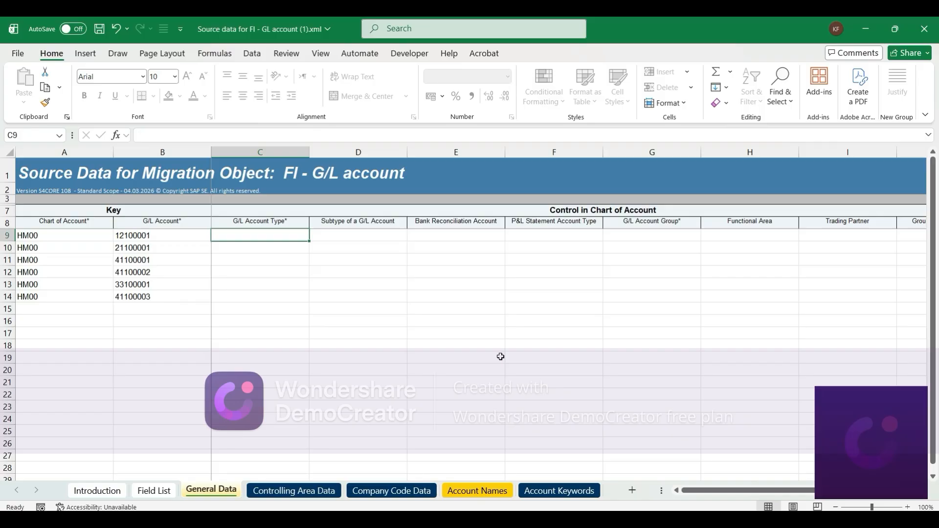
pyautogui.press('Left')
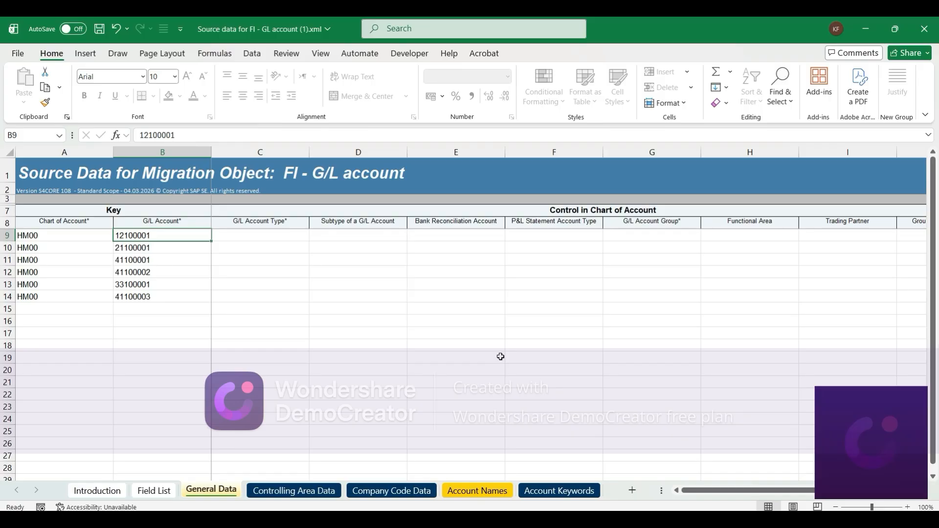
pyautogui.press('Right')
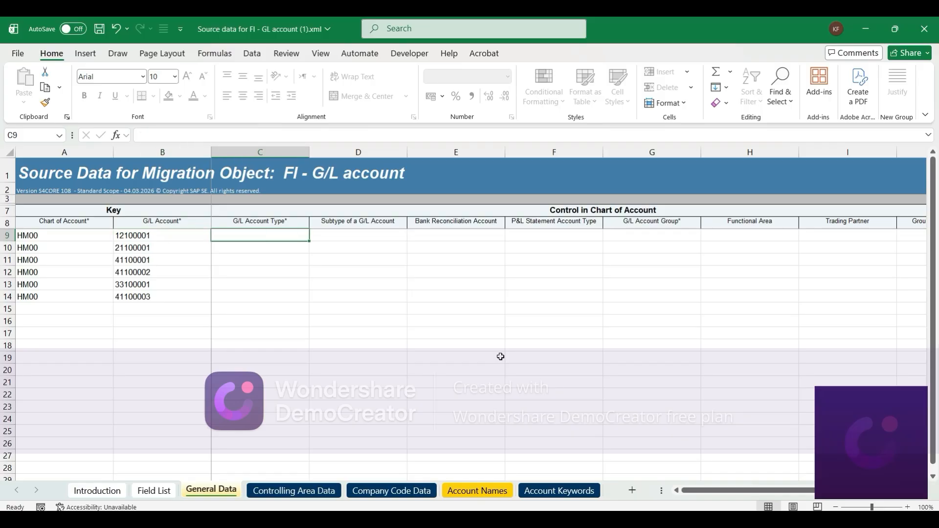
pyautogui.press('Left')
pyautogui.hotkey('shift', 'Down')
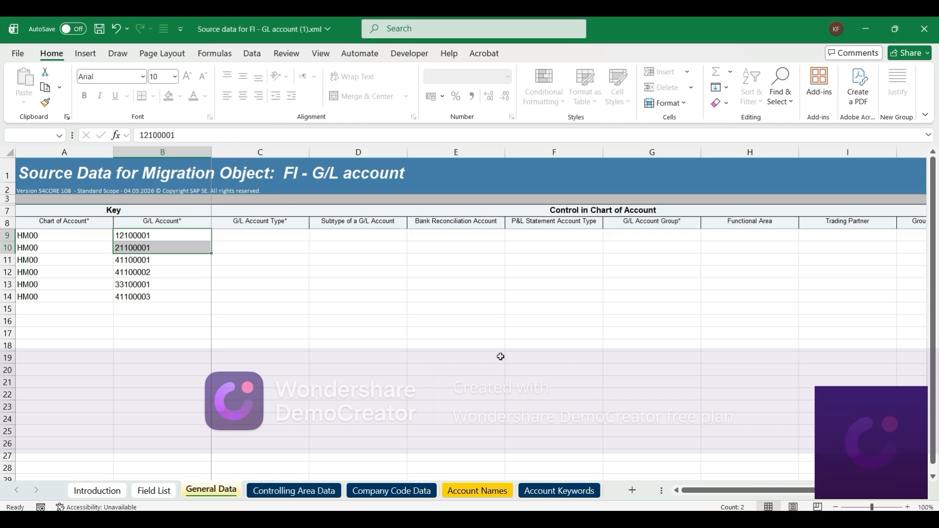
pyautogui.press('Right')
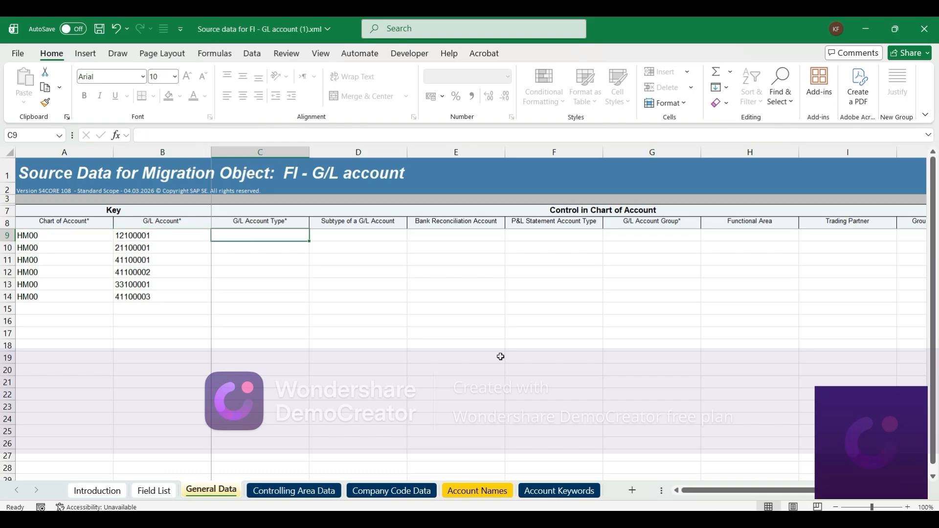
pyautogui.write('X')
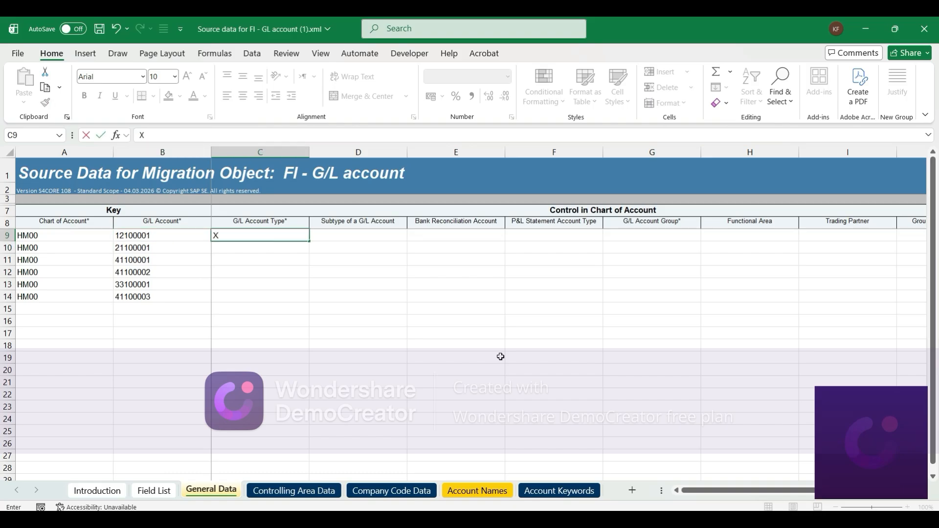
pyautogui.press('Return')
pyautogui.write('X')
pyautogui.press('Return')
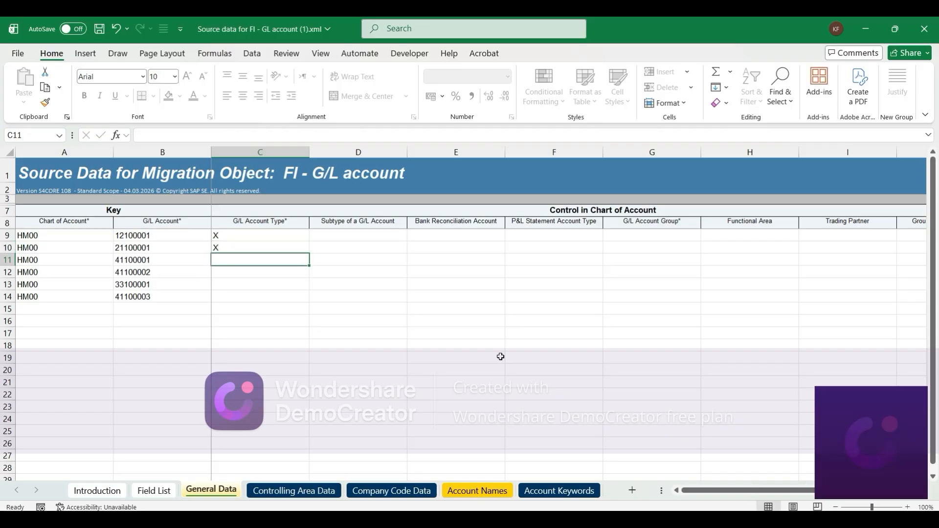
# - Enter P as the G/L Account Type in cells C11 to C14 for the remaining four accounts
pyautogui.write('P')
pyautogui.press('Return')
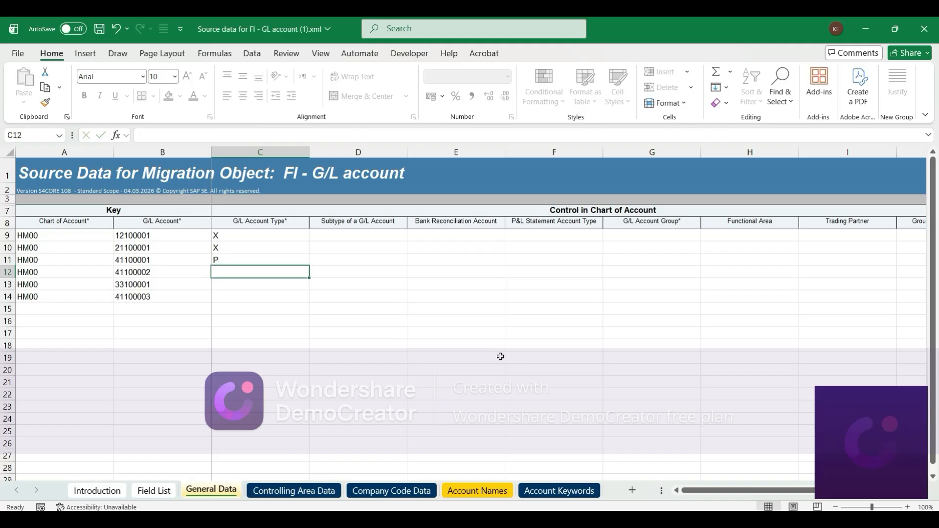
pyautogui.write('P')
pyautogui.press('Return')
pyautogui.write('P')
pyautogui.press('Return')
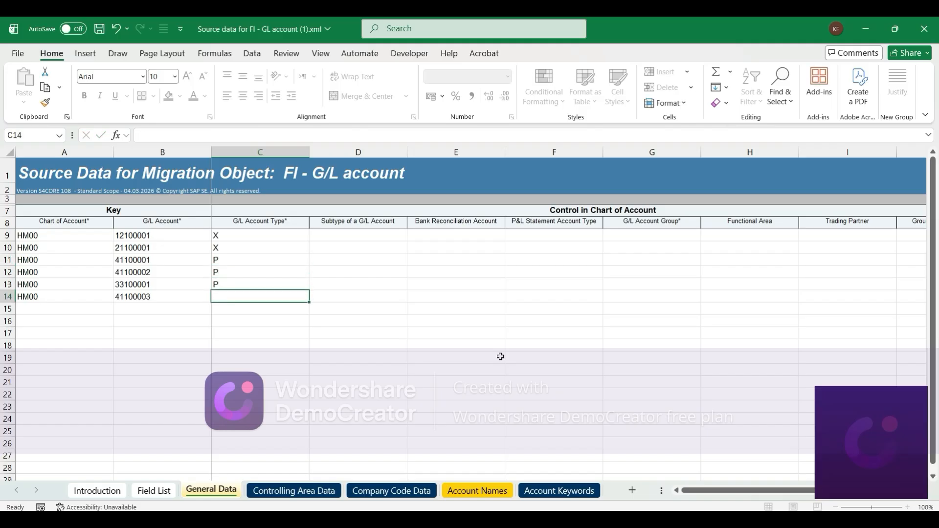
pyautogui.write('P')
pyautogui.press('Up')
pyautogui.press('Up')
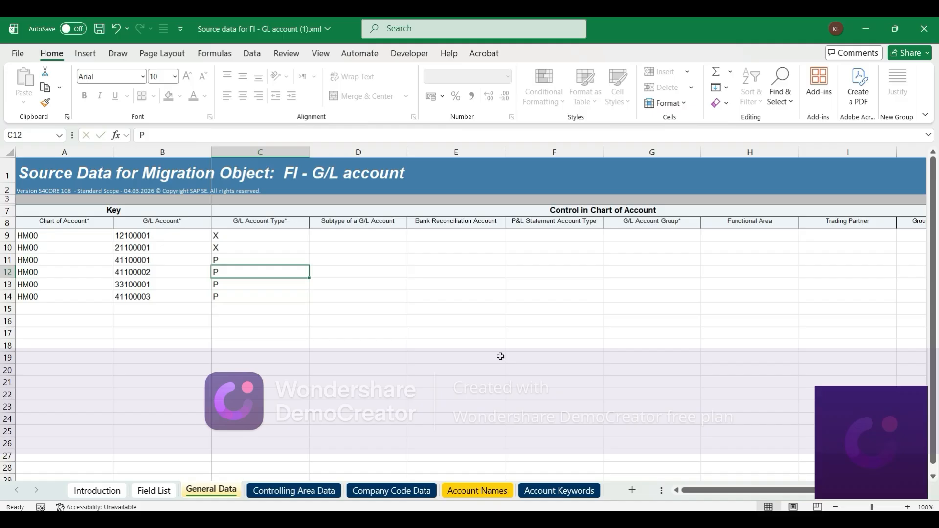
# - Switch to SAP, leave the G/L account groups view, open transaction FS00 and list the available G/L Account Type options
pyautogui.moveTo(695, 519)
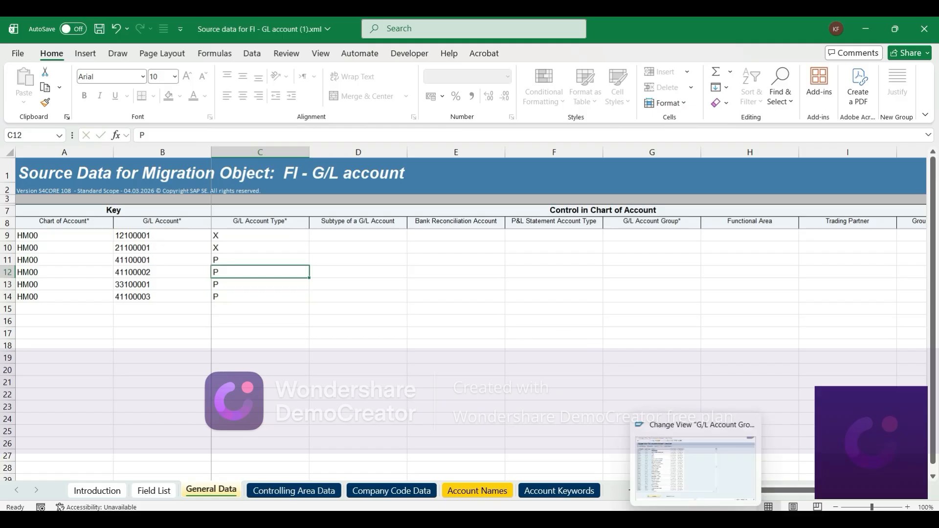
pyautogui.click(695, 468)
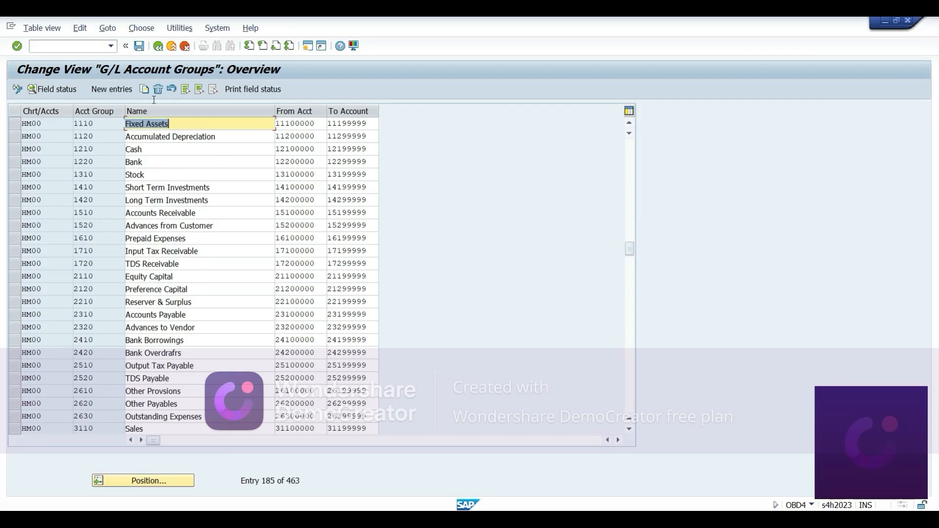
pyautogui.click(165, 48)
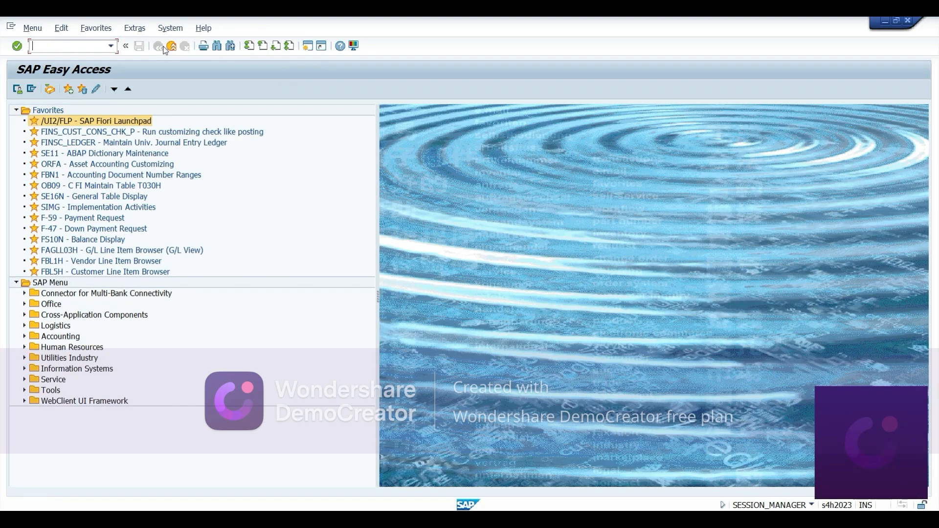
pyautogui.write('fs00')
pyautogui.press('Return')
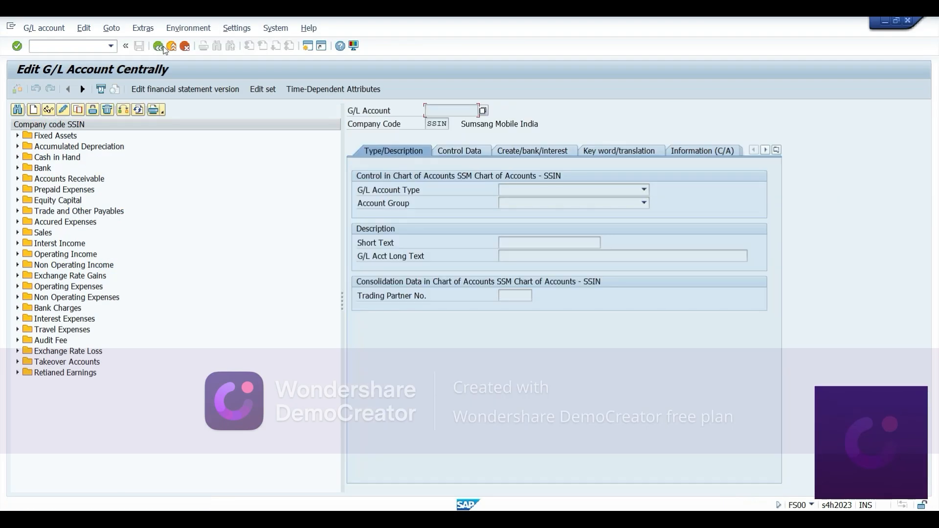
pyautogui.click(644, 190)
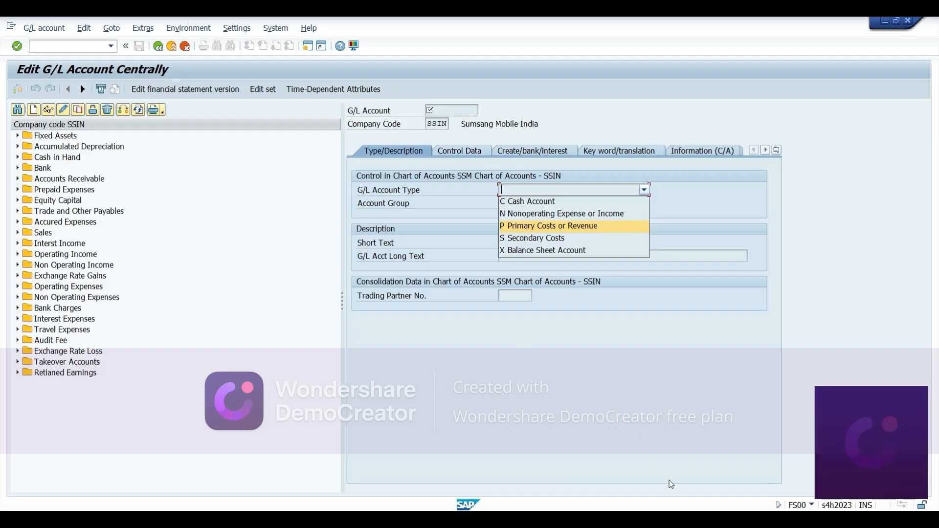
# - Switch back to the FI - GL account source data workbook in Excel and select G/L Account Type cell C9
pyautogui.moveTo(641, 521)
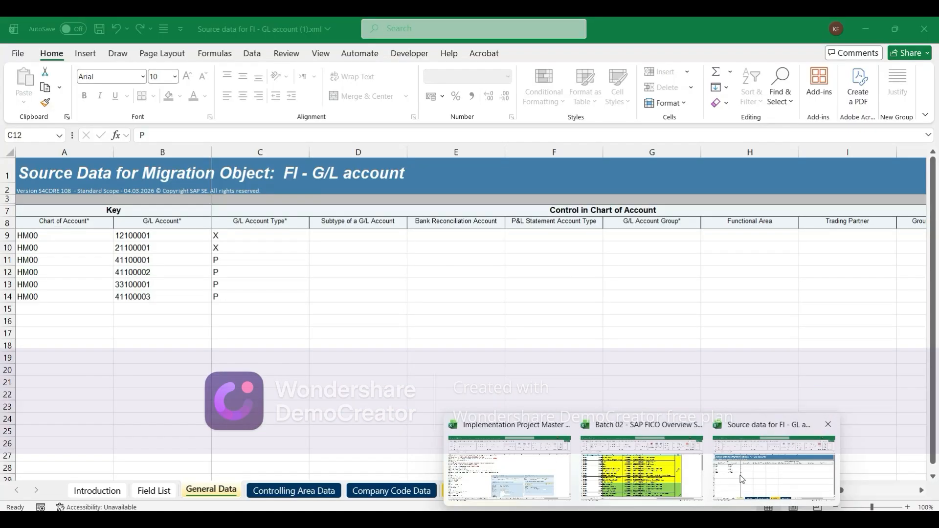
pyautogui.click(743, 477)
pyautogui.press('Up')
pyautogui.press('Up')
pyautogui.press('Up')
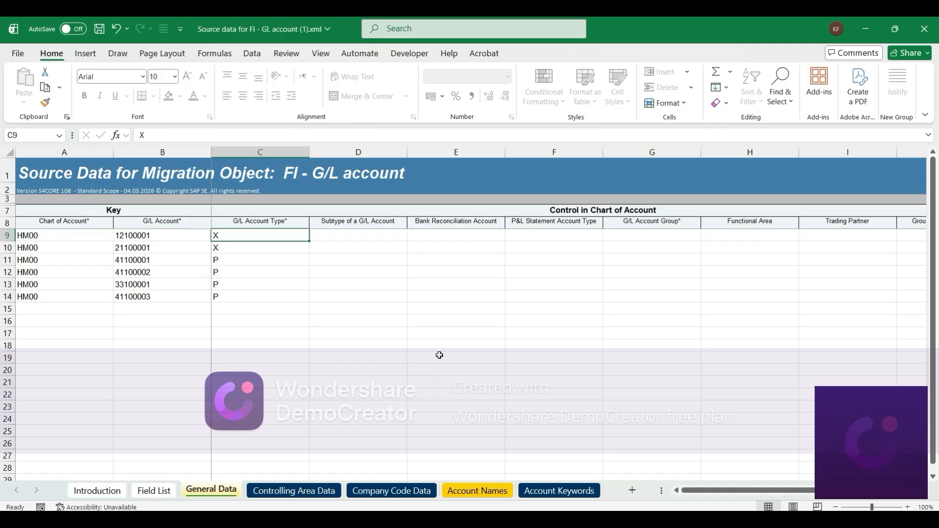
# - Enter X as the P&L Statement Account Type in cells F11 to F14
pyautogui.press('Right')
pyautogui.press('Right')
pyautogui.press('Right')
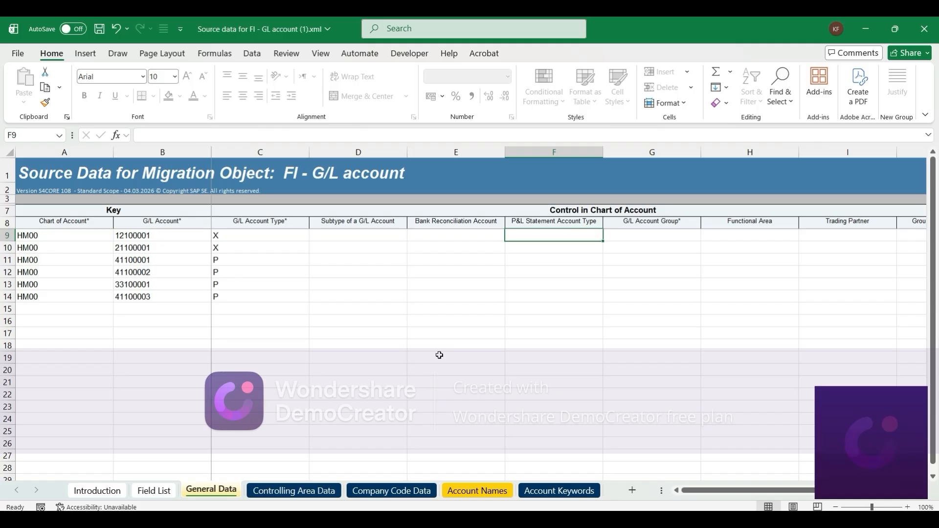
pyautogui.press('Down')
pyautogui.press('Down')
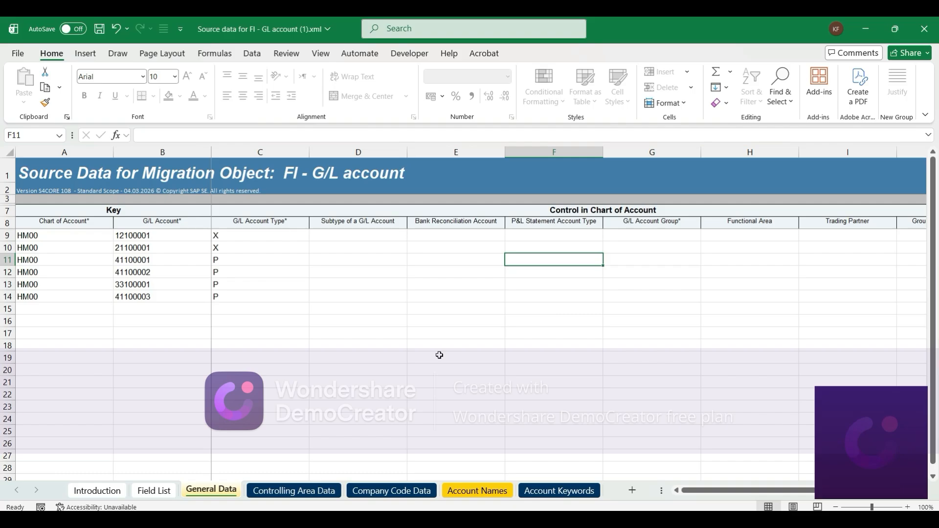
pyautogui.write('X')
pyautogui.press('Return')
pyautogui.write('X')
pyautogui.press('Return')
pyautogui.write('X')
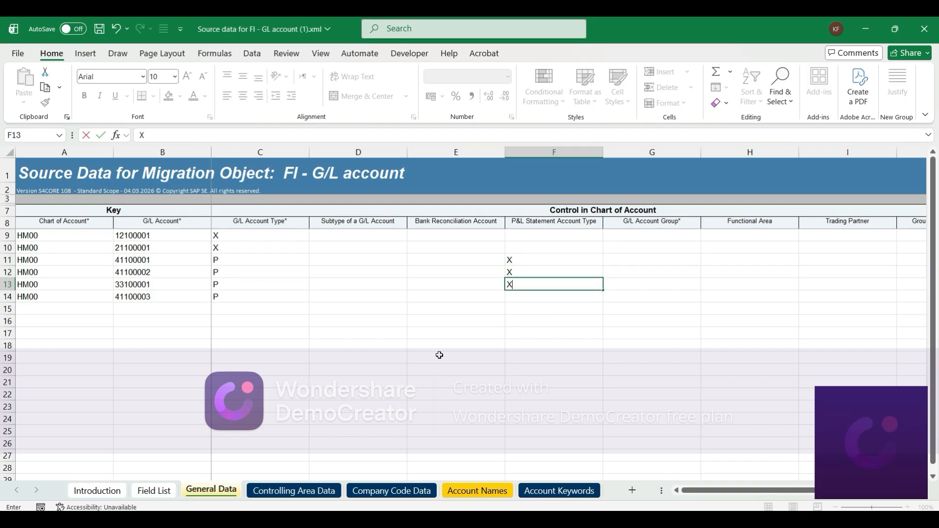
pyautogui.press('Return')
pyautogui.write('X')
pyautogui.press('Up')
pyautogui.press('Up')
pyautogui.press('Up')
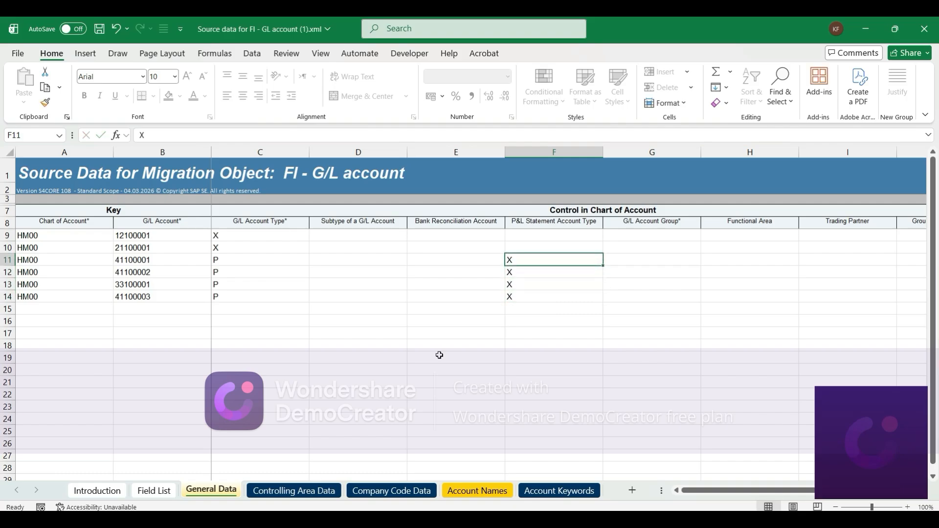
# - Enter G/L Account Groups 1210 in cell G9, 2110 in G10 and 4110 in G11
pyautogui.press('Right')
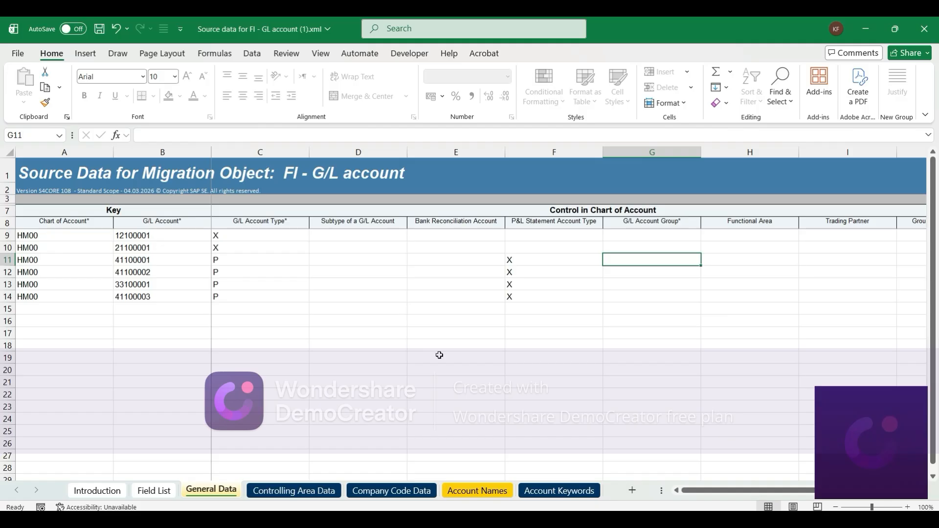
pyautogui.press('Up')
pyautogui.press('Up')
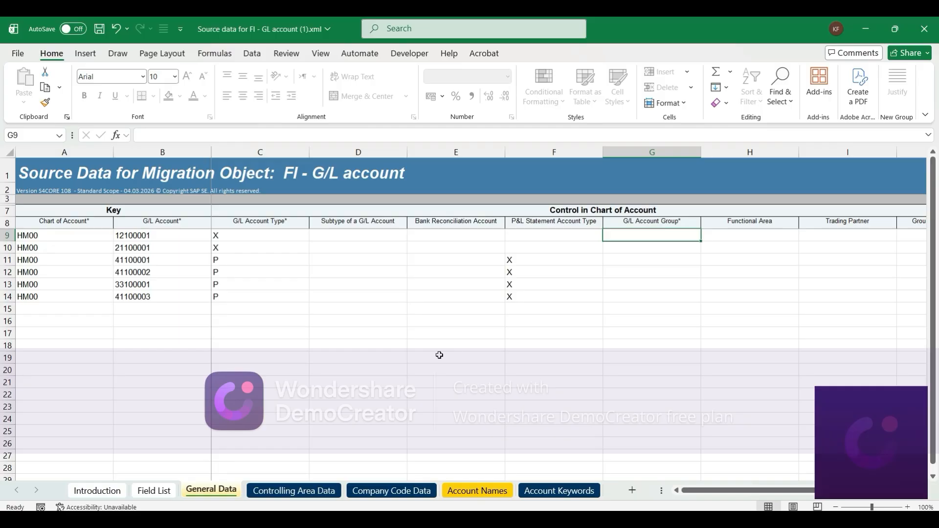
pyautogui.write('1210')
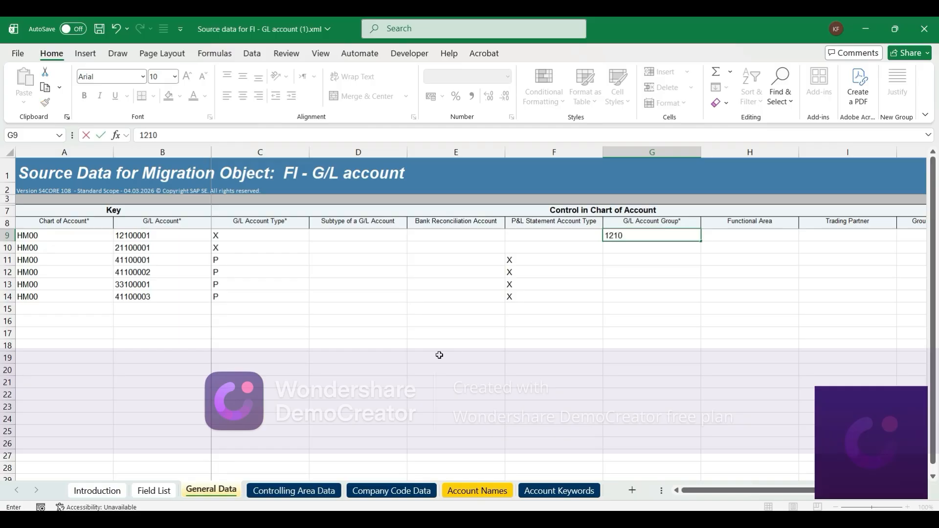
pyautogui.press('Return')
pyautogui.write('2110')
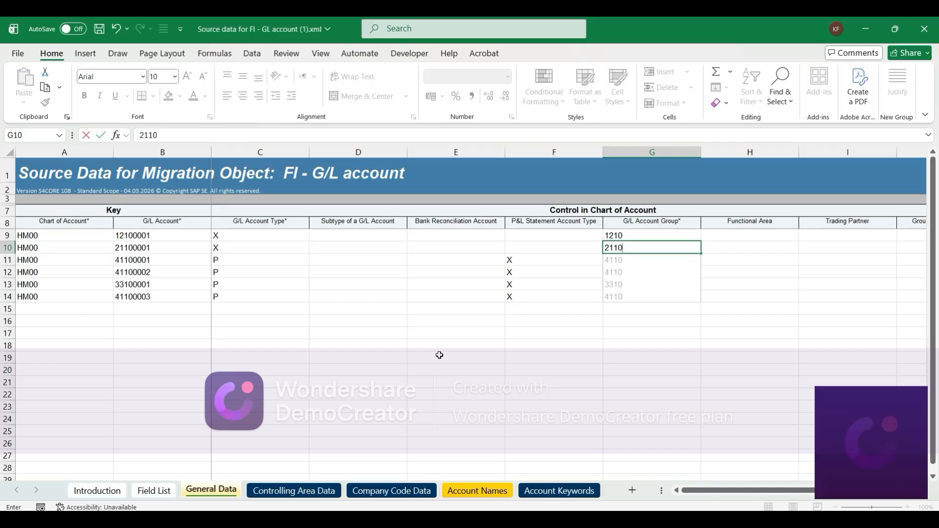
pyautogui.press('Return')
pyautogui.write('4110')
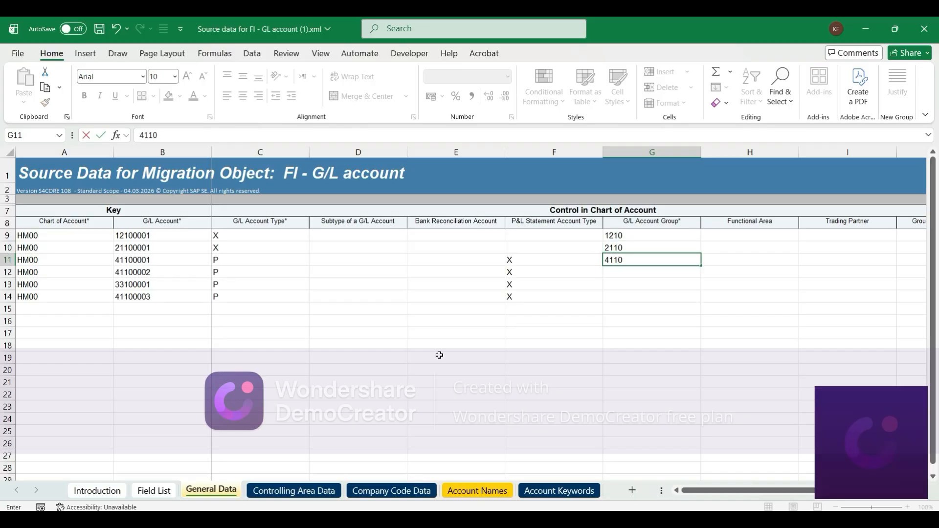
pyautogui.press('Return')
# - Enter G/L Account Groups 4110 in cell G12, 3310 in G13 and 4110 in G14
pyautogui.write('4110')
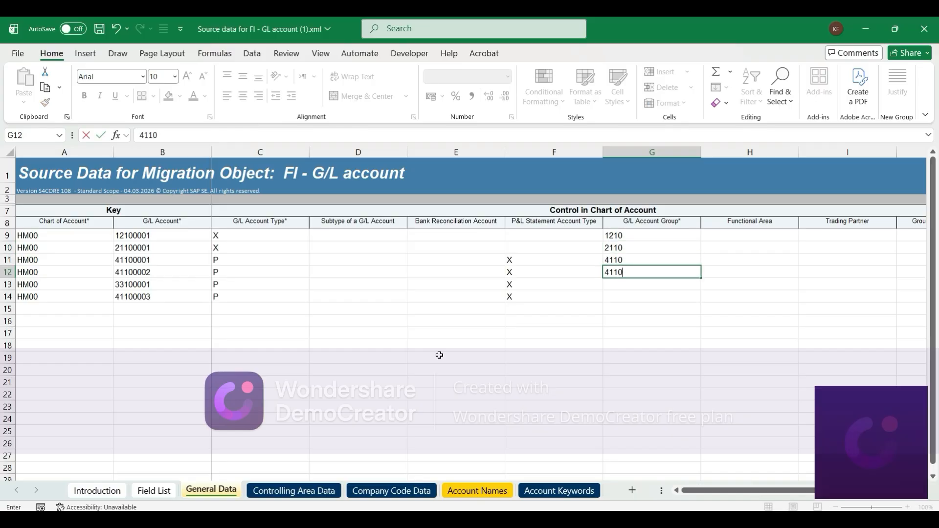
pyautogui.press('Return')
pyautogui.write('3310')
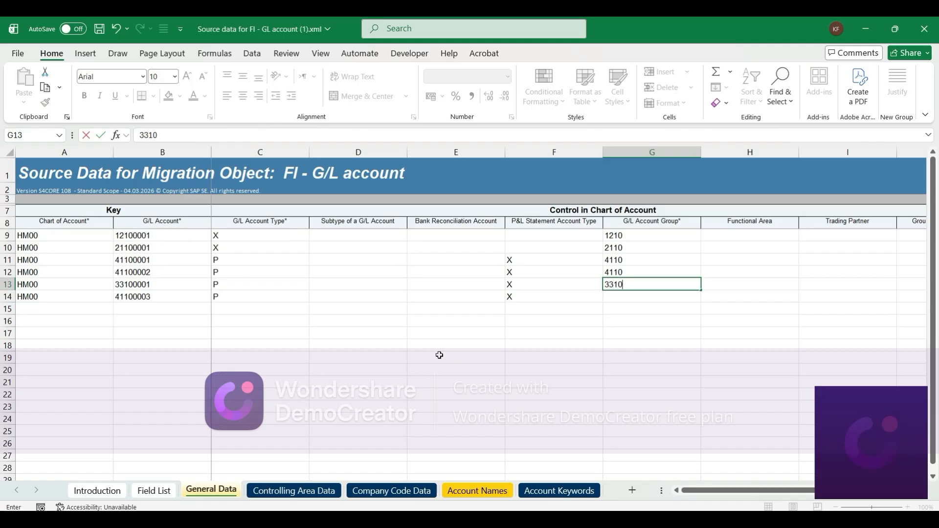
pyautogui.press('Return')
pyautogui.write('4110')
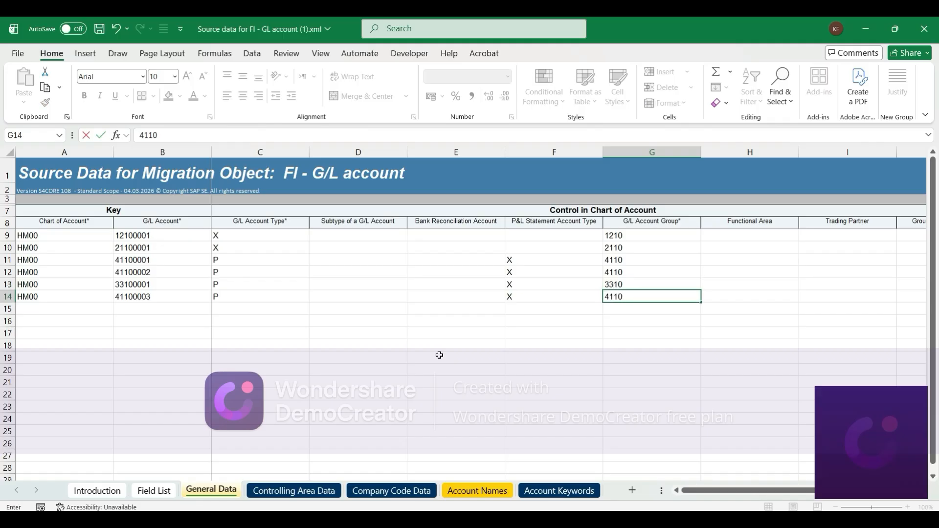
pyautogui.press('Return')
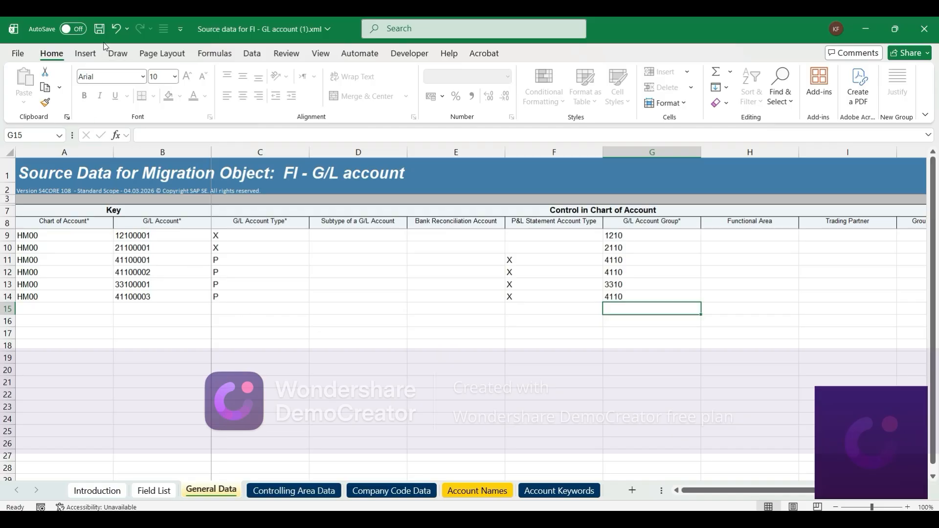
# - Save the workbook, keeping the XML Spreadsheet 2003 format, and open the Controlling Area Data sheet
pyautogui.click(99, 29)
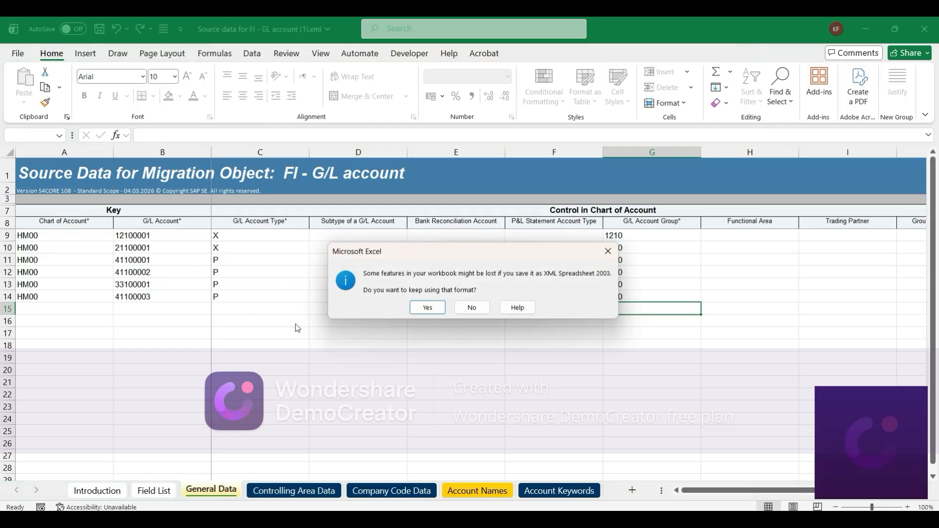
pyautogui.click(427, 307)
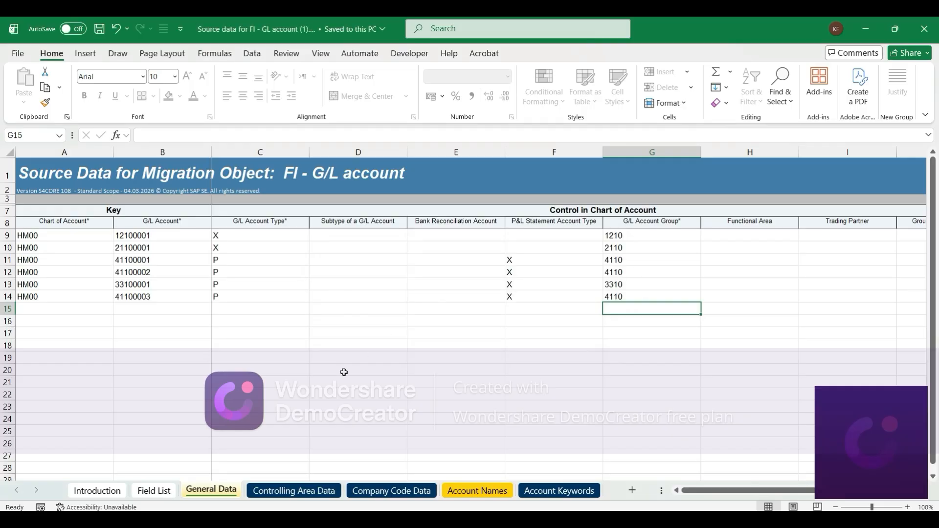
pyautogui.click(293, 491)
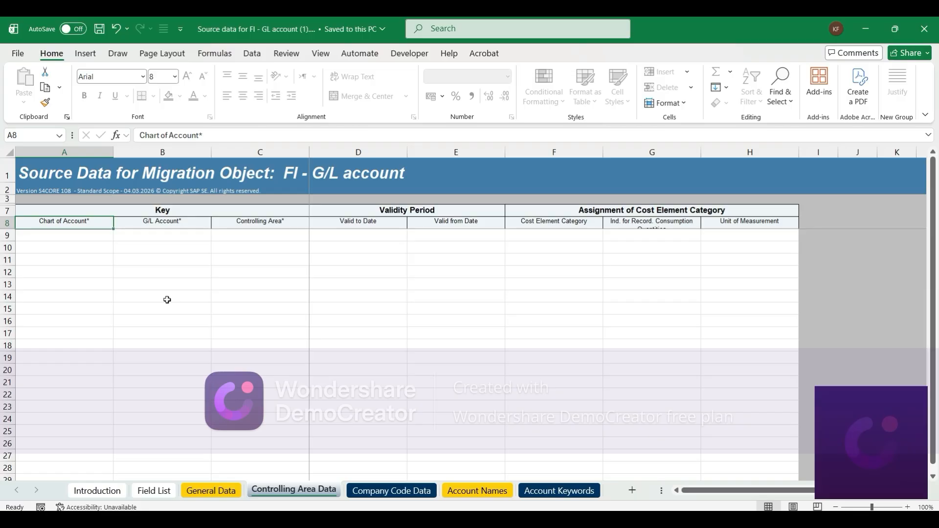
# - Enter HM00 as the Chart of Account in cell A9 of the Controlling Area Data sheet
pyautogui.press('Down')
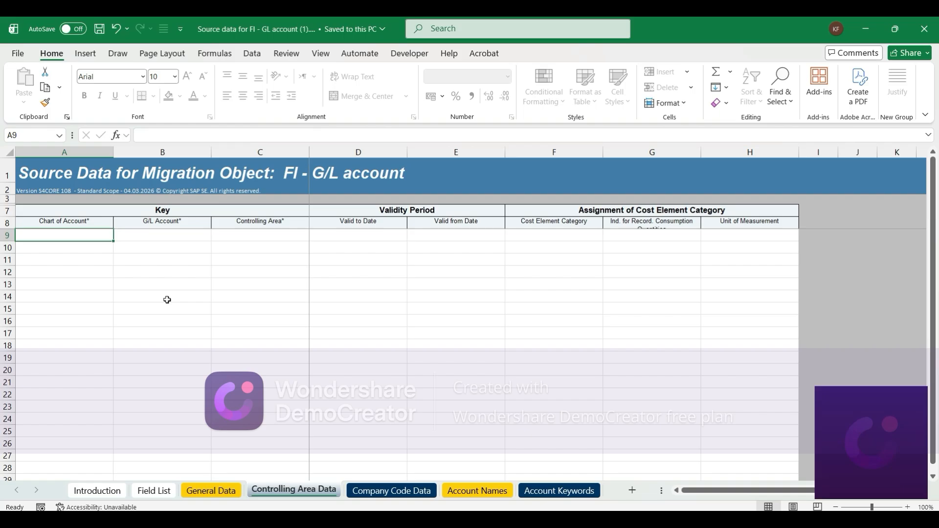
pyautogui.write('hm')
pyautogui.press('BackSpace')
pyautogui.press('BackSpace')
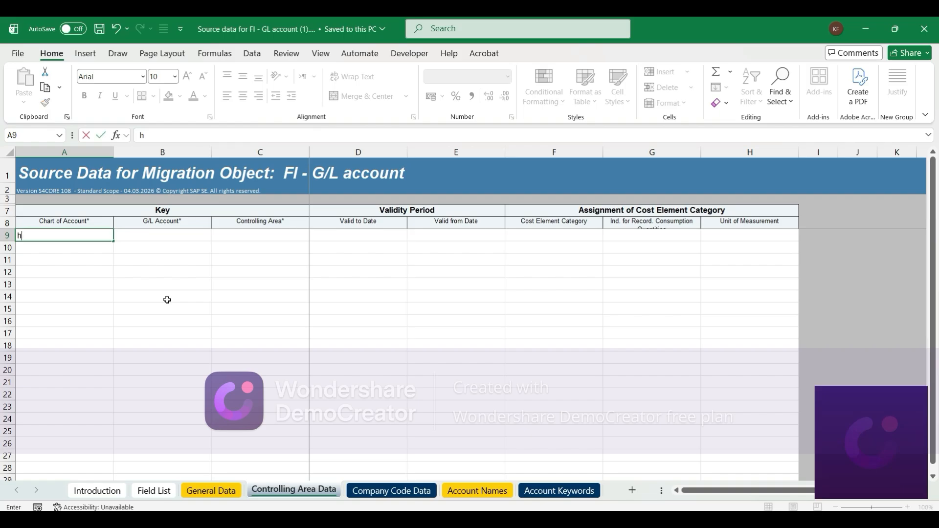
pyautogui.write('HM00')
pyautogui.press('Return')
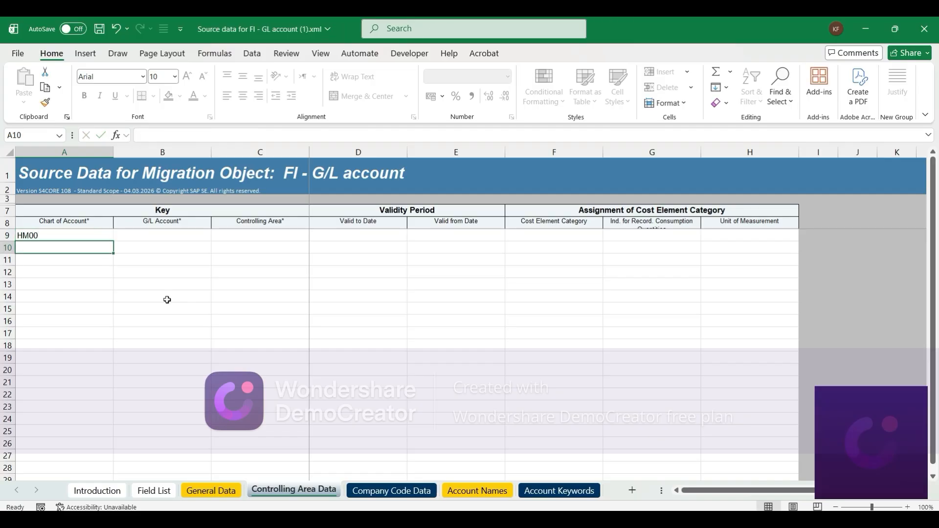
# - Copy the HM00 Chart of Account entries in cells A11 to A14 of the General Data sheet
pyautogui.hotkey('ctrl', 'pageup')
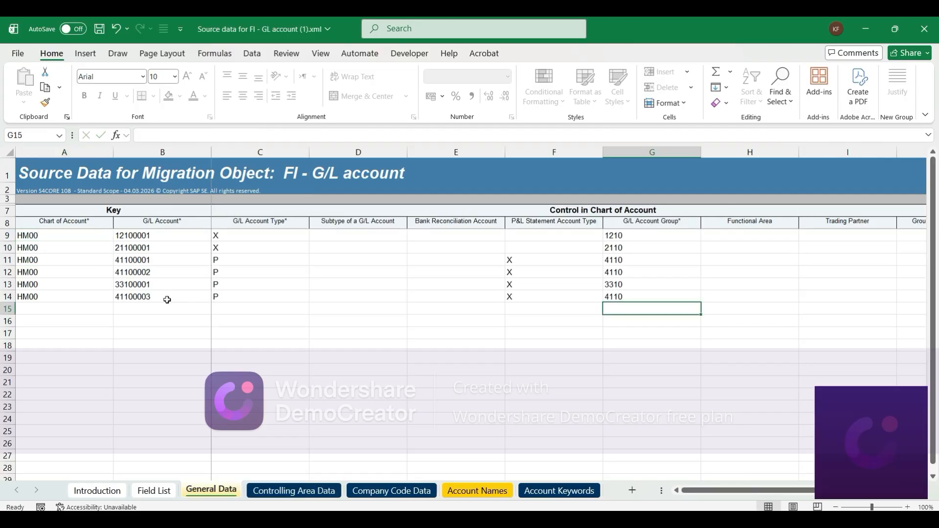
pyautogui.press('Left')
pyautogui.press('Left')
pyautogui.press('Left')
pyautogui.press('Left')
pyautogui.press('Left')
pyautogui.press('Left')
pyautogui.press('Up')
pyautogui.press('Up')
pyautogui.press('Up')
pyautogui.press('Up')
pyautogui.press('Up')
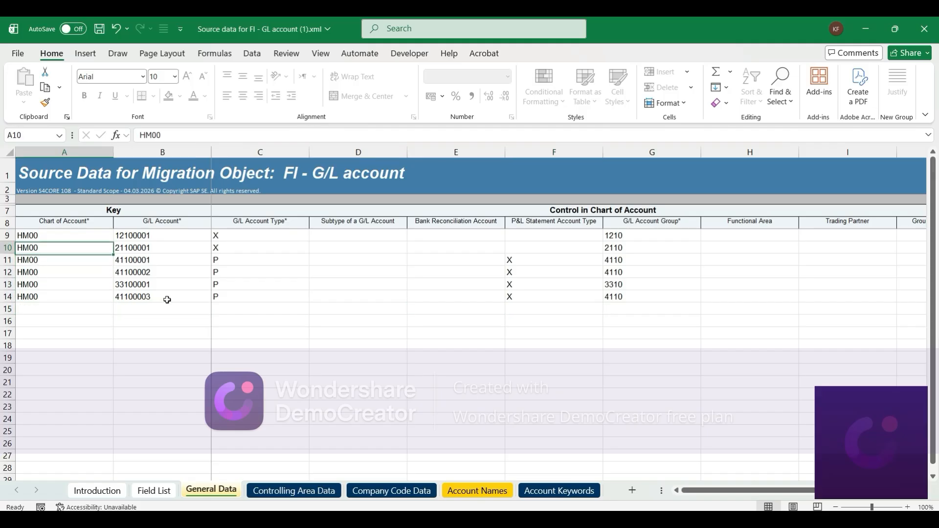
pyautogui.hotkey('shift', 'Down')
pyautogui.hotkey('shift', 'Down')
pyautogui.hotkey('shift', 'Down')
pyautogui.press('Down')
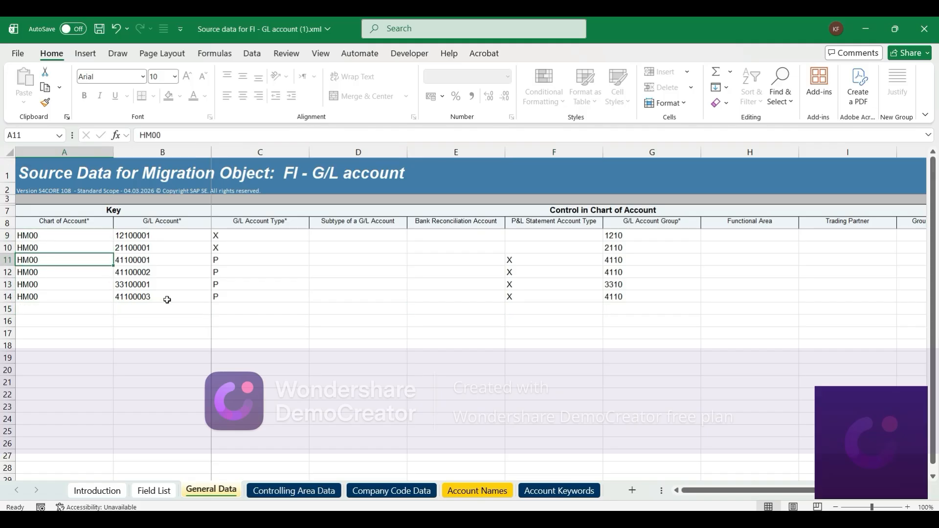
pyautogui.hotkey('shift', 'Down')
pyautogui.hotkey('shift', 'Down')
pyautogui.hotkey('shift', 'Down')
pyautogui.hotkey('ctrl', 'c')
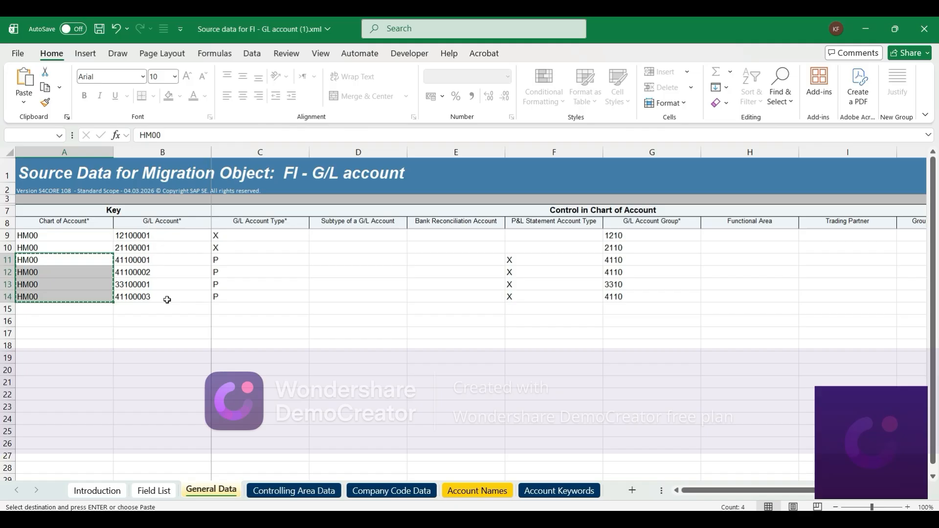
# - Paste the copied Chart of Account entries into the Controlling Area Data sheet, starting at cell A9
pyautogui.hotkey('ctrl', 'pagedown')
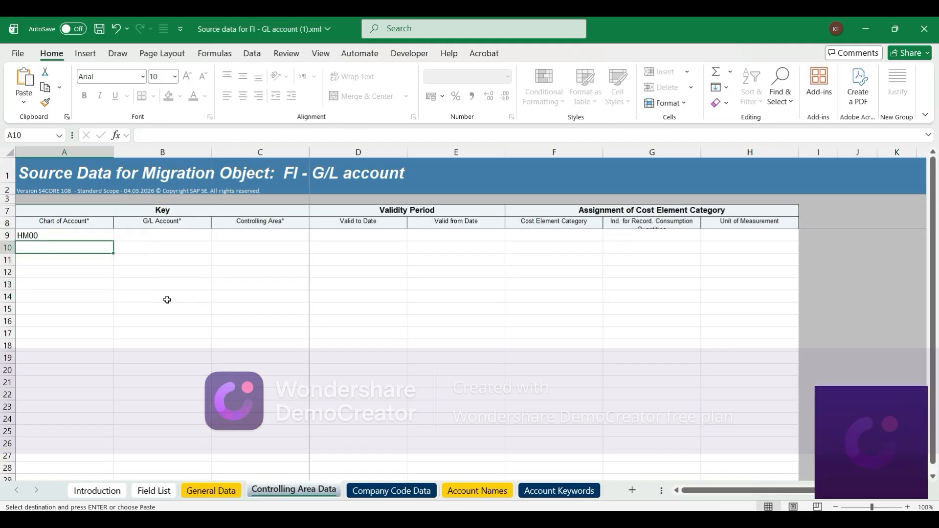
pyautogui.press('Up')
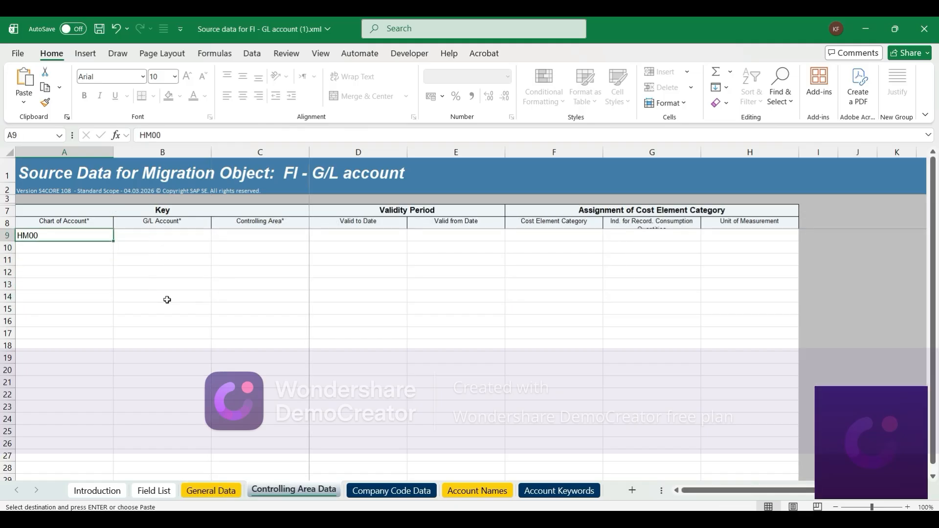
pyautogui.hotkey('ctrl', 'v')
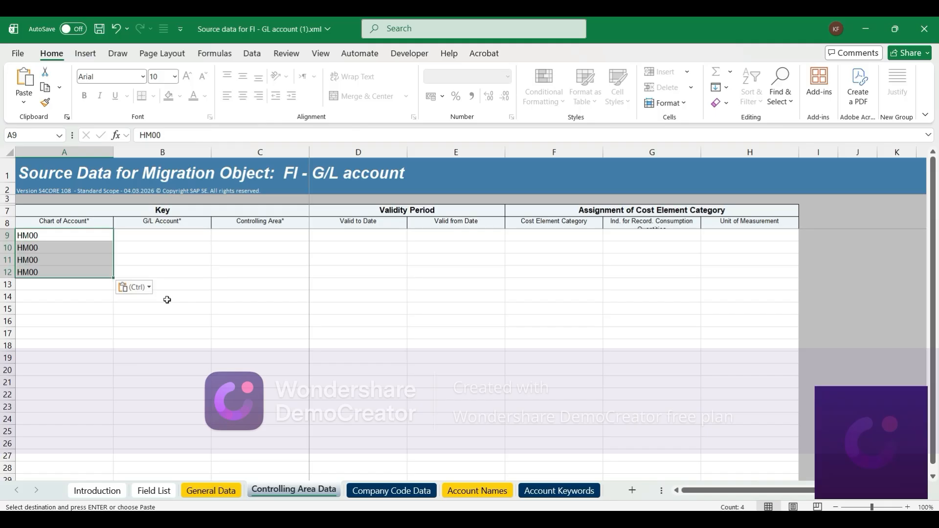
# - Copy the G/L Accounts in General Data cells B11 to B14 into Controlling Area Data cells B9 to B12
pyautogui.press('Right')
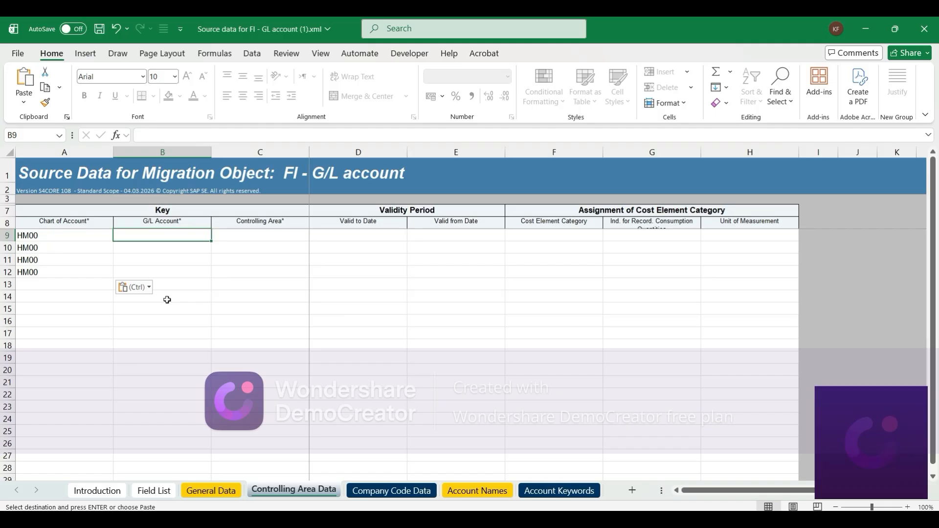
pyautogui.hotkey('ctrl', 'pageup')
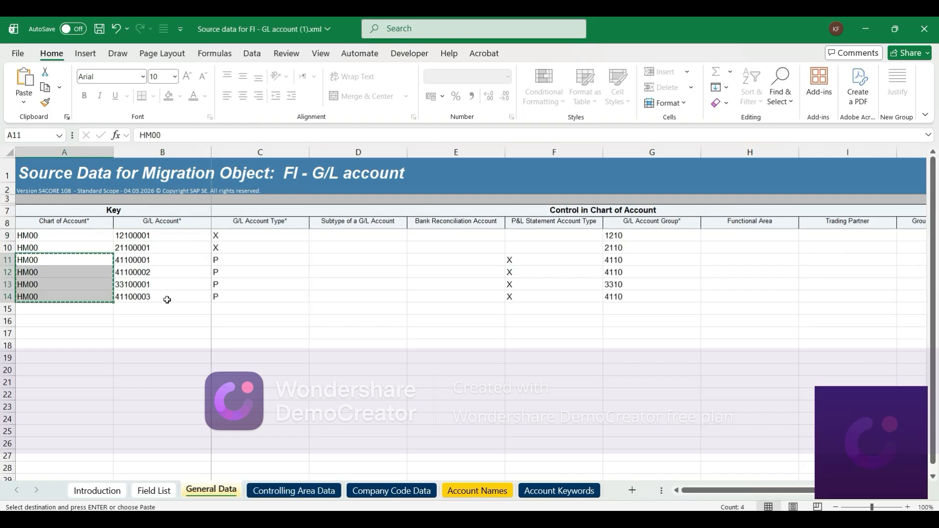
pyautogui.press('Right')
pyautogui.hotkey('shift', 'Down')
pyautogui.hotkey('shift', 'Down')
pyautogui.hotkey('shift', 'Down')
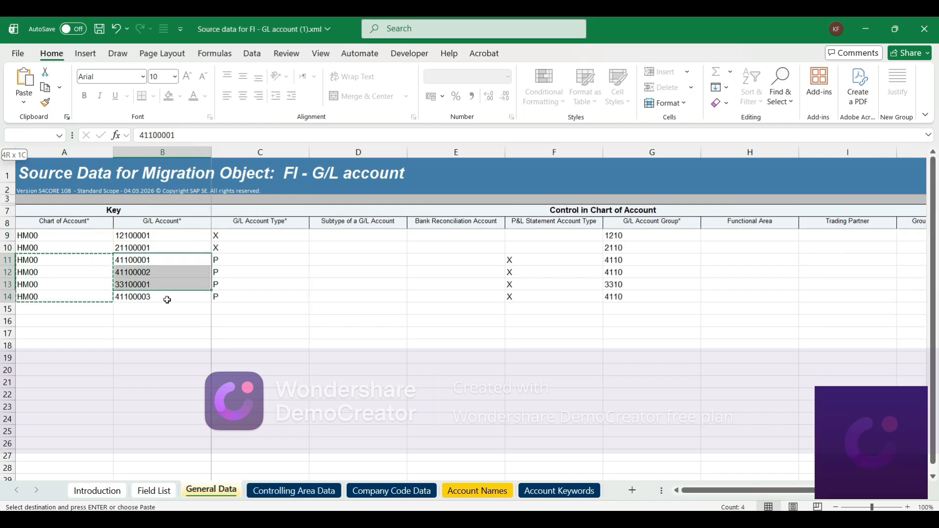
pyautogui.hotkey('ctrl', 'c')
pyautogui.hotkey('ctrl', 'pagedown')
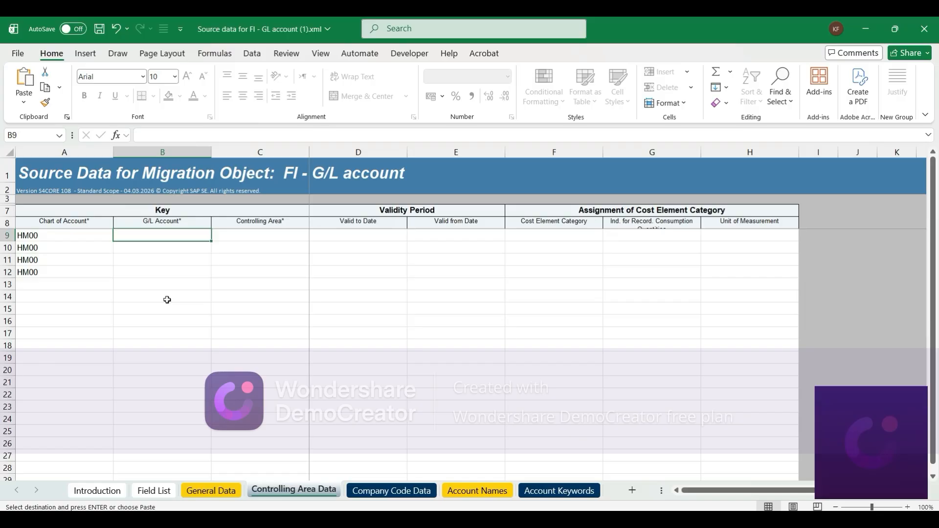
pyautogui.hotkey('ctrl', 'v')
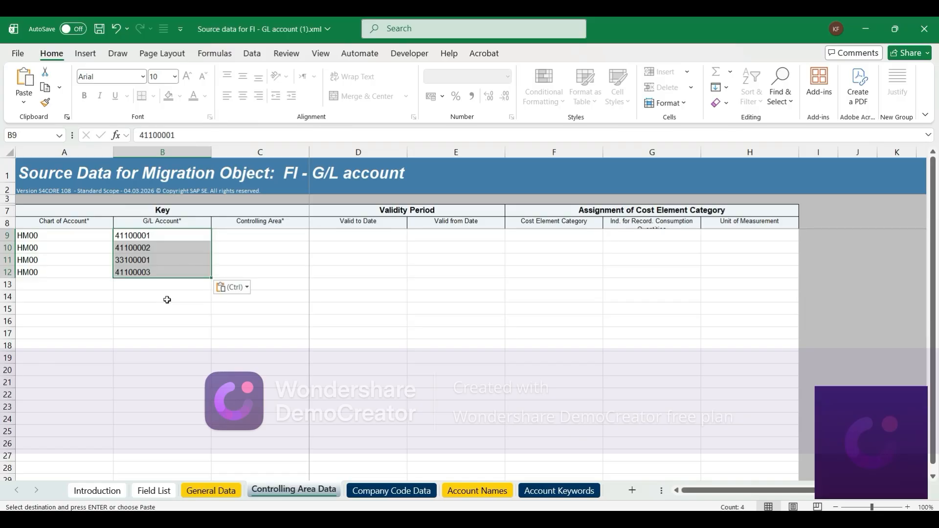
# - Enter HM00 as the Controlling Area in cells C9 to C12
pyautogui.press('Right')
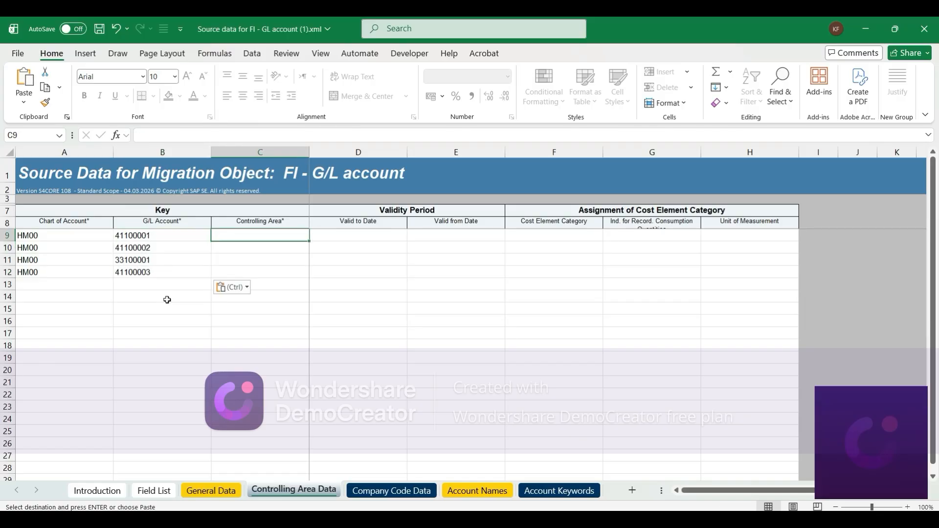
pyautogui.write('HM00')
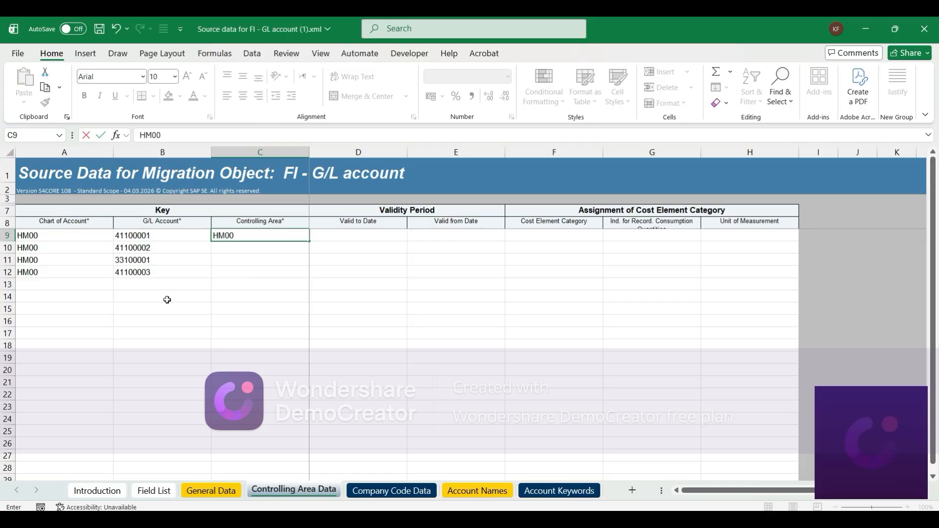
pyautogui.press('Return')
pyautogui.write('HM00')
pyautogui.press('Return')
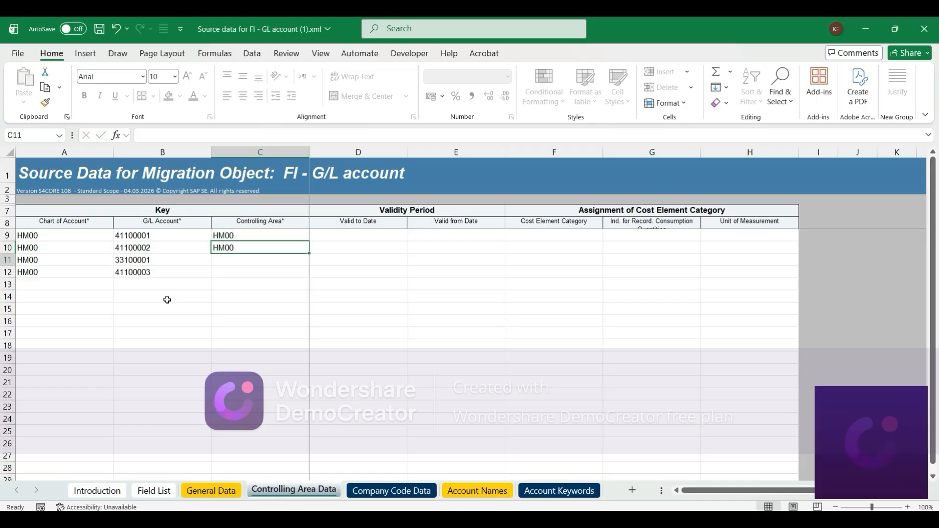
pyautogui.write('HM00')
pyautogui.press('Return')
pyautogui.write('HM00')
pyautogui.press('Right')
# - Enter Cost Element Category 1 in cells F9 and F10
pyautogui.press('Right')
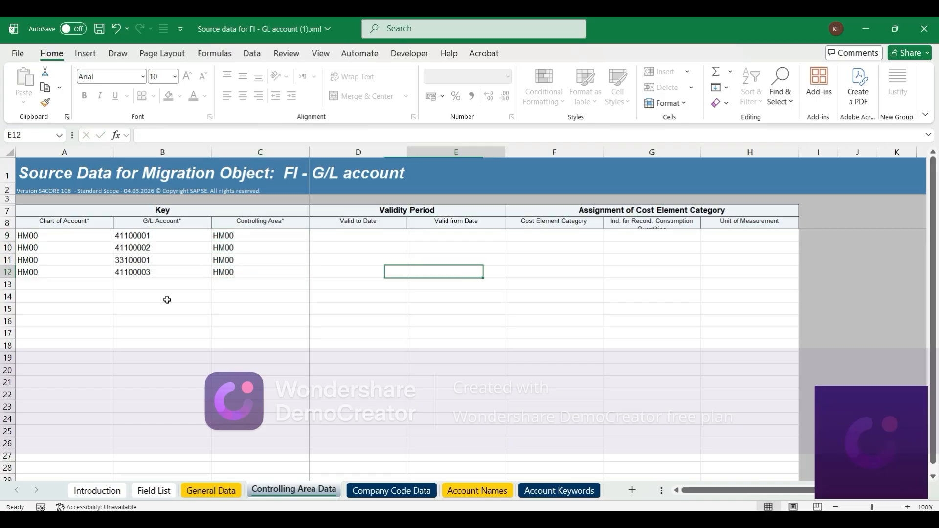
pyautogui.press('Up')
pyautogui.press('Up')
pyautogui.press('Up')
pyautogui.press('Left')
pyautogui.press('Left')
pyautogui.press('Right')
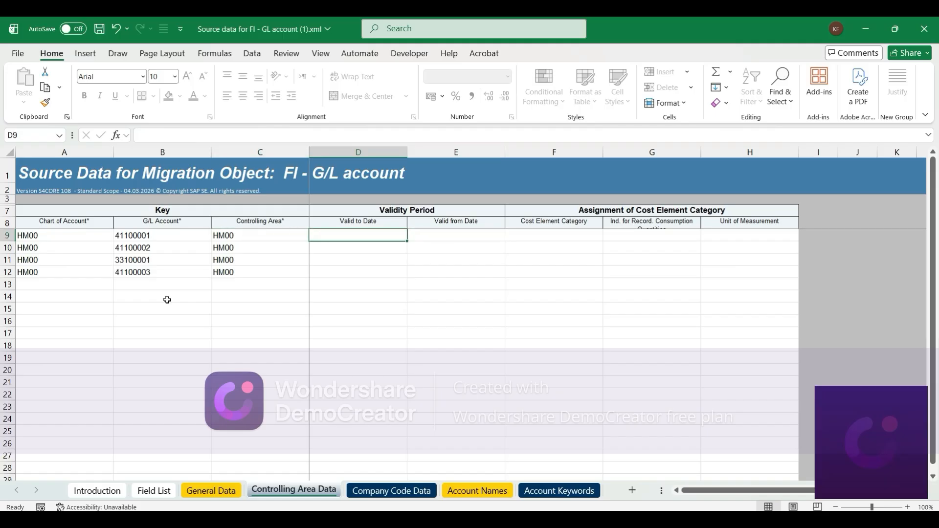
pyautogui.press('Right')
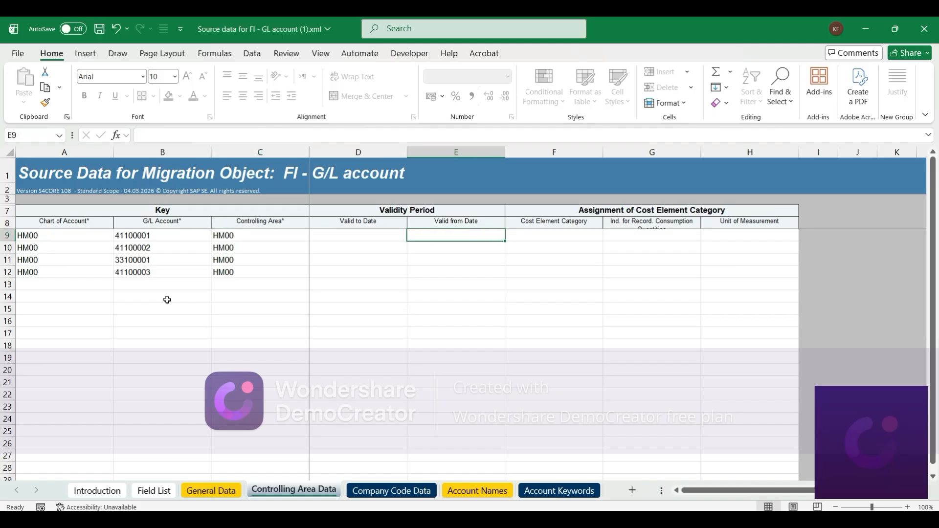
pyautogui.press('Right')
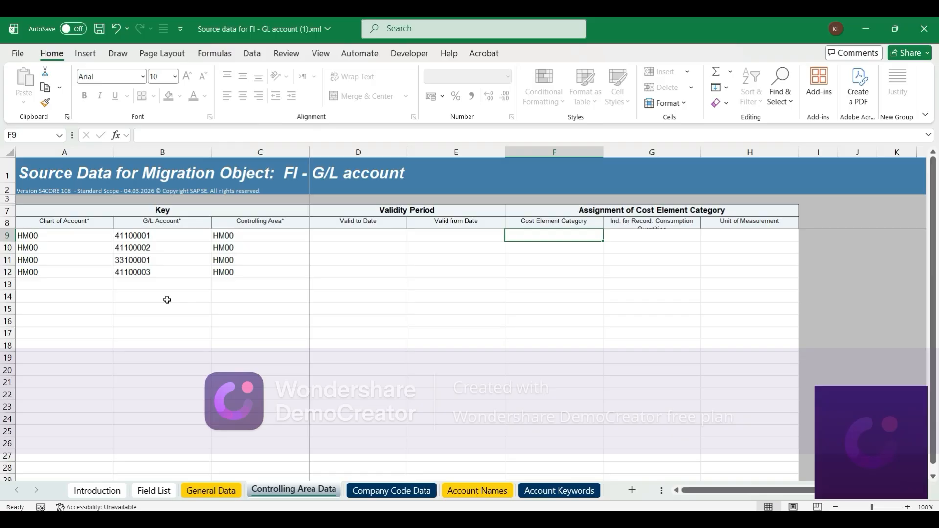
pyautogui.write('1')
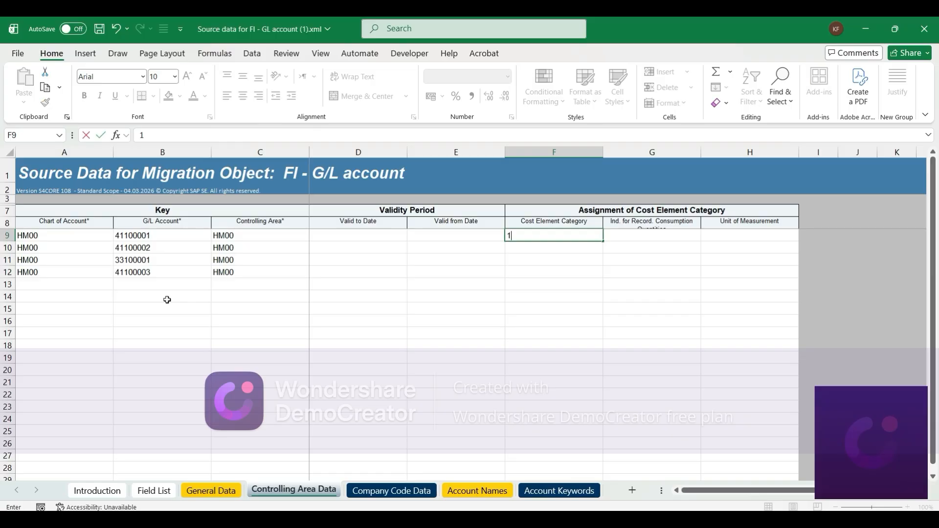
pyautogui.press('Return')
pyautogui.write('1')
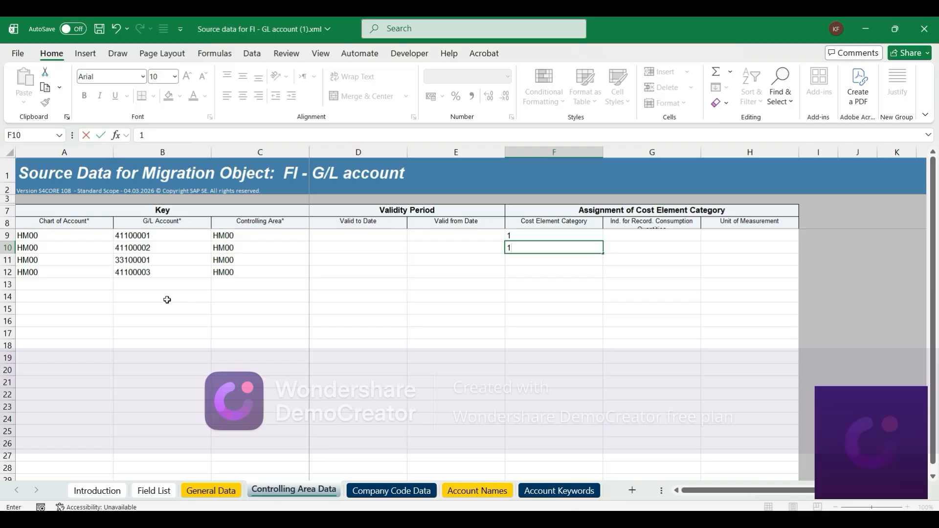
pyautogui.press('Return')
# - Enter Cost Element Category 11 in cell F11 and 1 in cell F12
pyautogui.write('11')
pyautogui.press('Return')
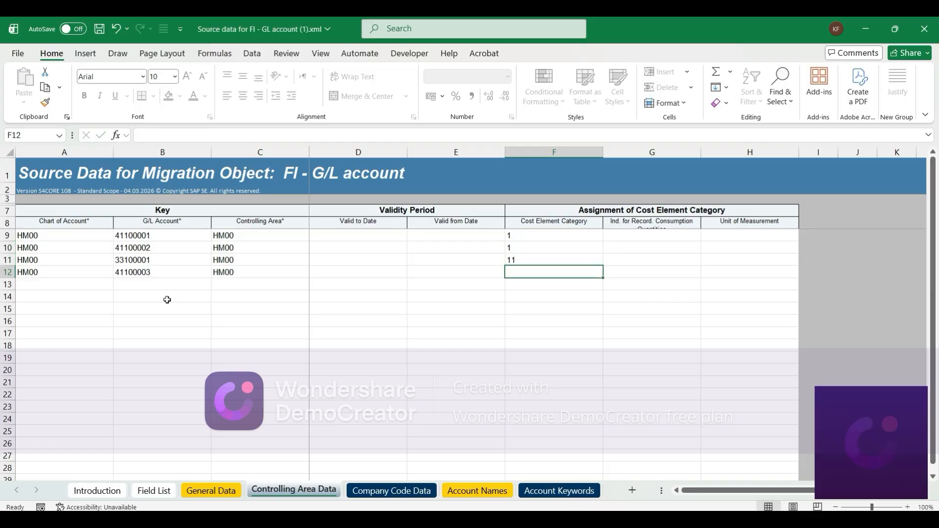
pyautogui.write('1')
pyautogui.press('Return')
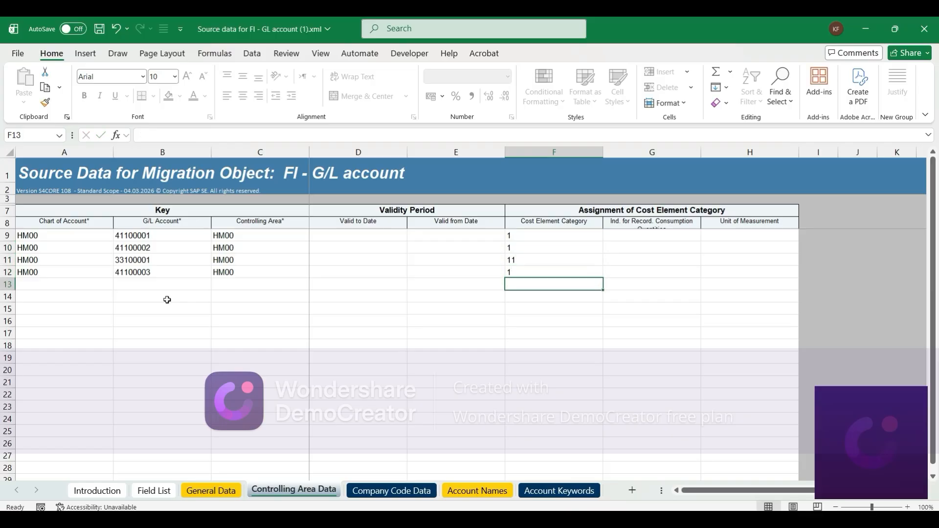
# - Save the workbook in the XML Spreadsheet 2003 format and open the Company Code Data sheet
pyautogui.hotkey('ctrl', 's')
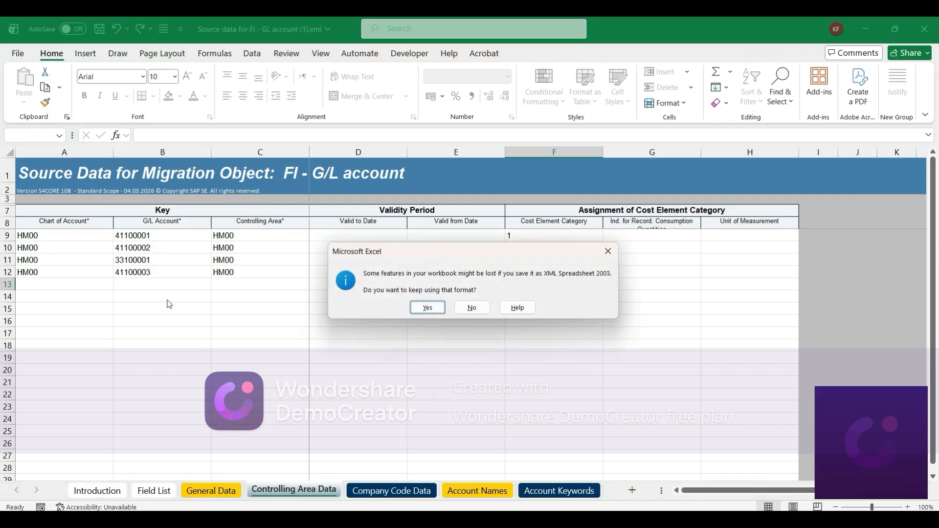
pyautogui.click(424, 309)
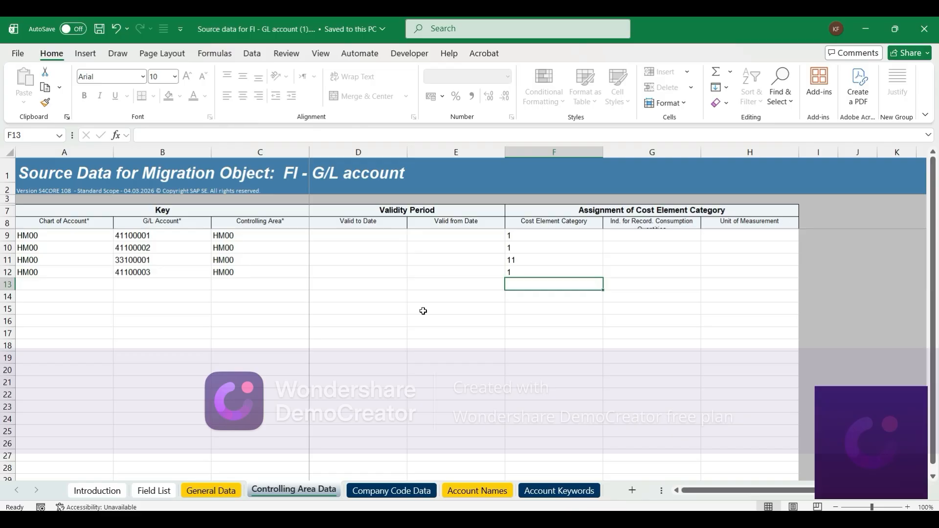
pyautogui.hotkey('ctrl', 'pagedown')
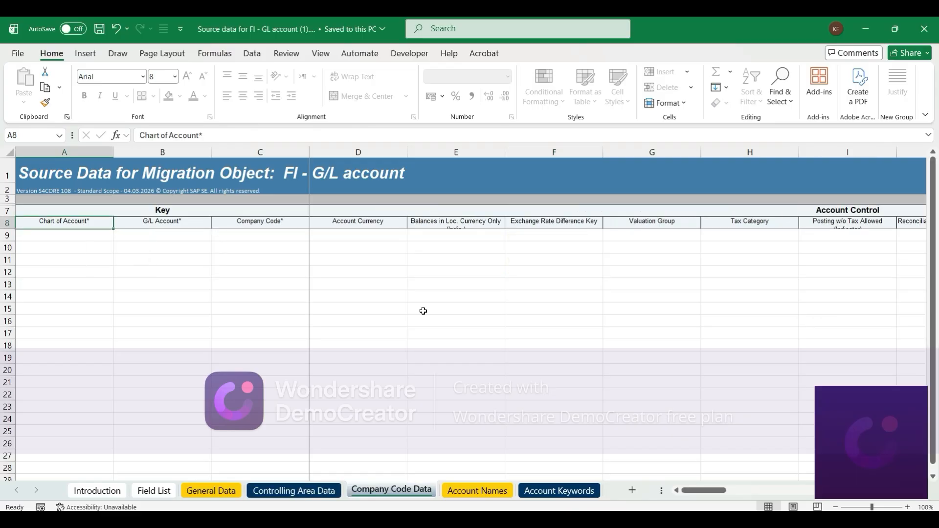
# - Copy the HM00 Chart of Account entries in General Data cells A9 to A14 into the same cells of Company Code Data
pyautogui.press('Down')
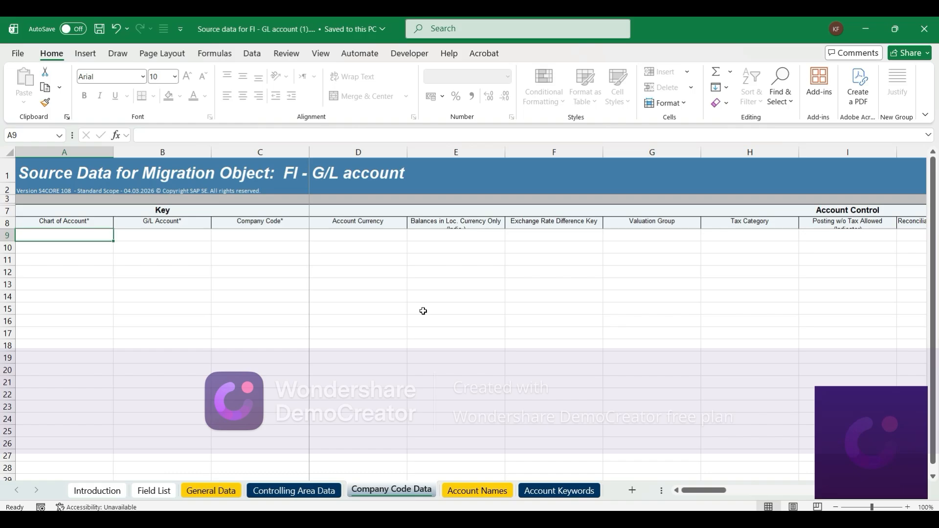
pyautogui.hotkey('ctrl', 'pageup')
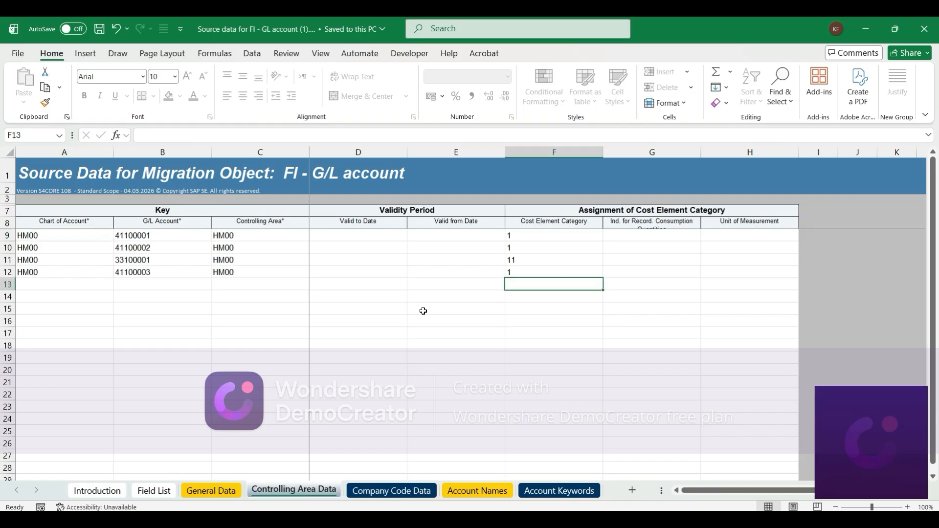
pyautogui.hotkey('ctrl', 'pageup')
pyautogui.press('Left')
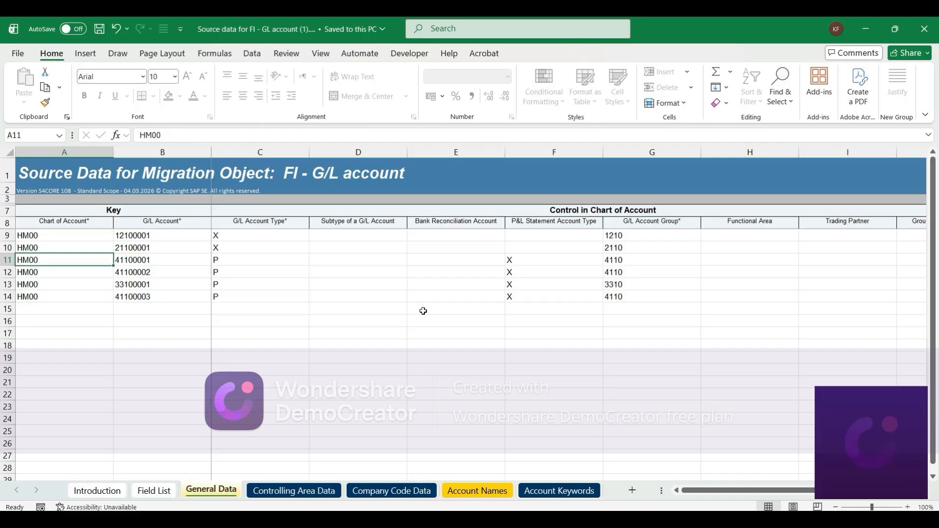
pyautogui.press('Up')
pyautogui.press('Up')
pyautogui.hotkey('shift', 'Down')
pyautogui.hotkey('shift', 'Down')
pyautogui.hotkey('shift', 'Down')
pyautogui.hotkey('shift', 'Down')
pyautogui.hotkey('shift', 'Down')
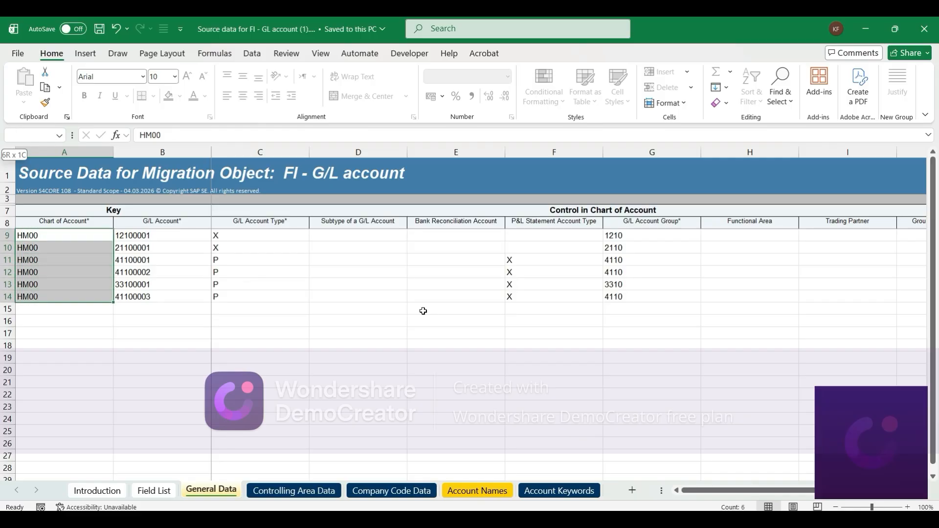
pyautogui.hotkey('ctrl', 'c')
pyautogui.hotkey('ctrl', 'pagedown')
pyautogui.hotkey('ctrl', 'pagedown')
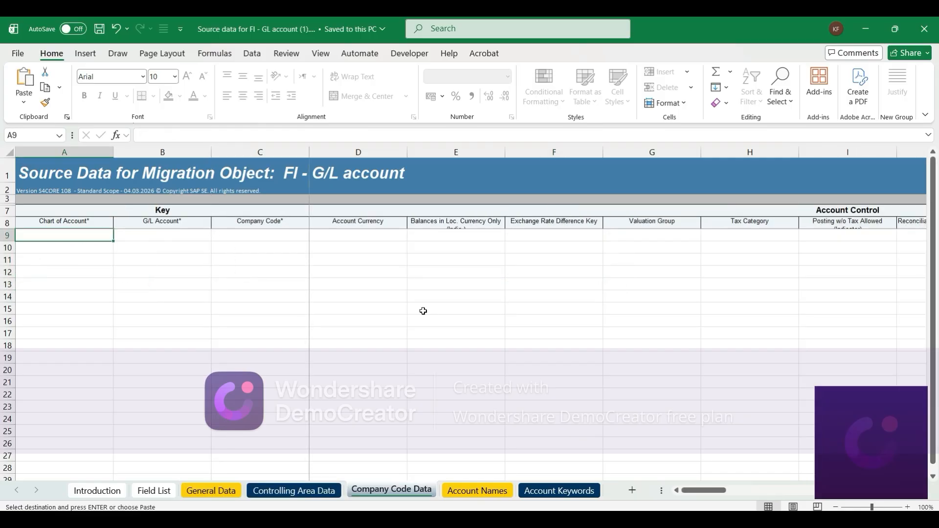
pyautogui.hotkey('ctrl', 'v')
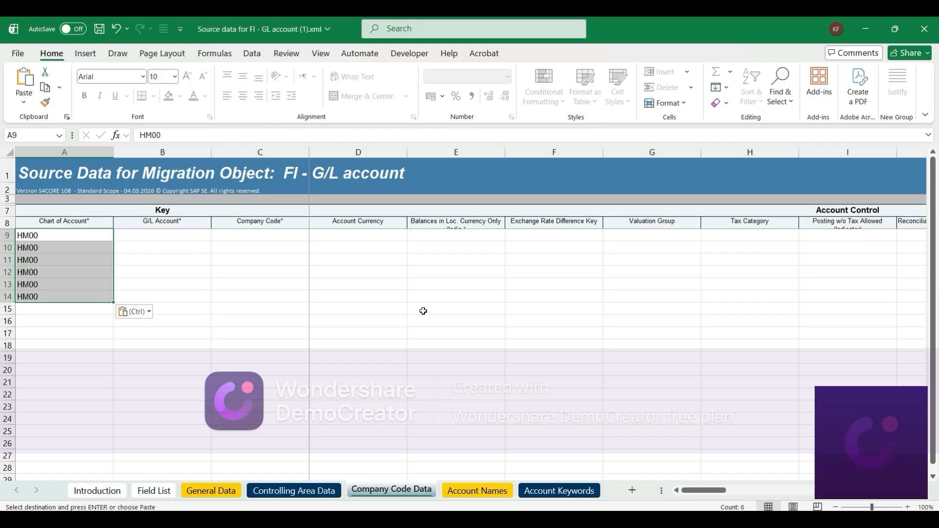
# - Copy the G/L Account numbers in General Data cells B9 to B14 into the same cells of Company Code Data
pyautogui.hotkey('ctrl', 'pageup')
pyautogui.hotkey('ctrl', 'pageup')
pyautogui.press('Right')
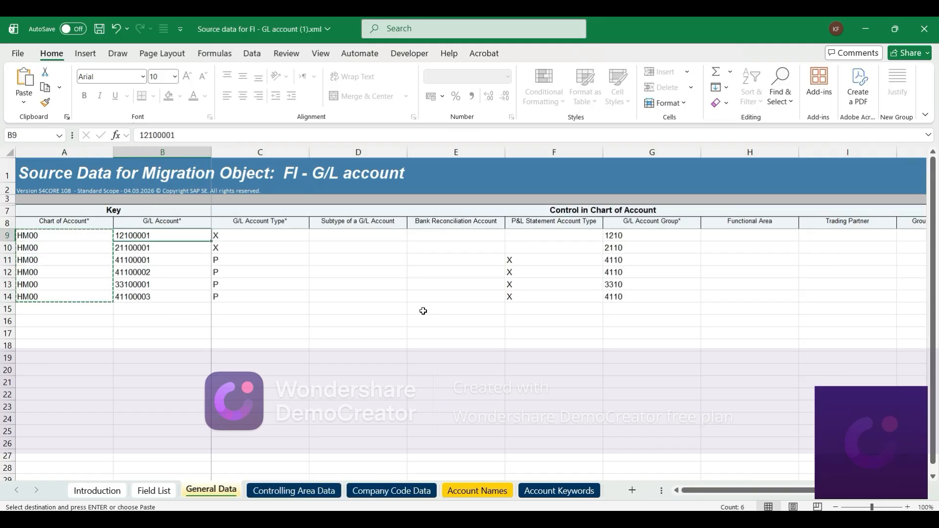
pyautogui.hotkey('shift', 'Down')
pyautogui.hotkey('shift', 'Down')
pyautogui.hotkey('shift', 'Down')
pyautogui.hotkey('shift', 'Down')
pyautogui.hotkey('shift', 'Down')
pyautogui.hotkey('ctrl', 'c')
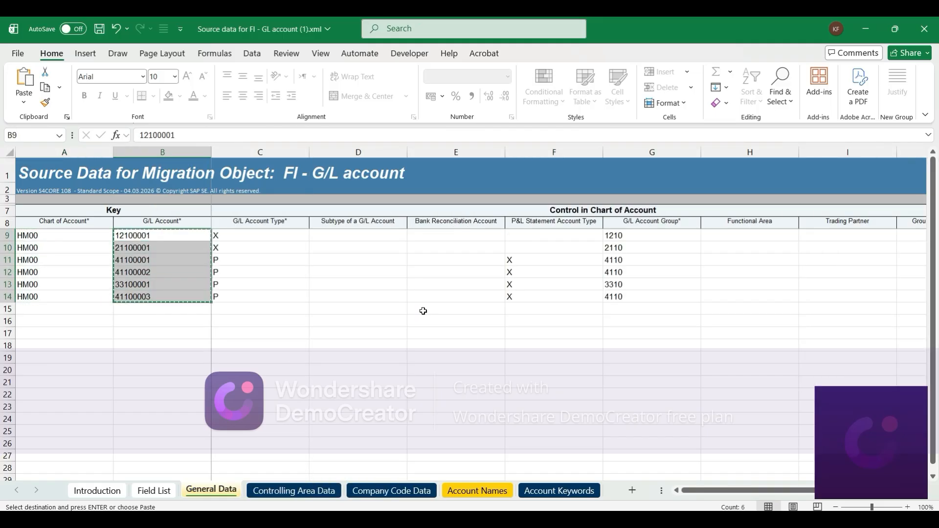
pyautogui.hotkey('ctrl', 'pagedown')
pyautogui.hotkey('ctrl', 'pagedown')
pyautogui.press('Right')
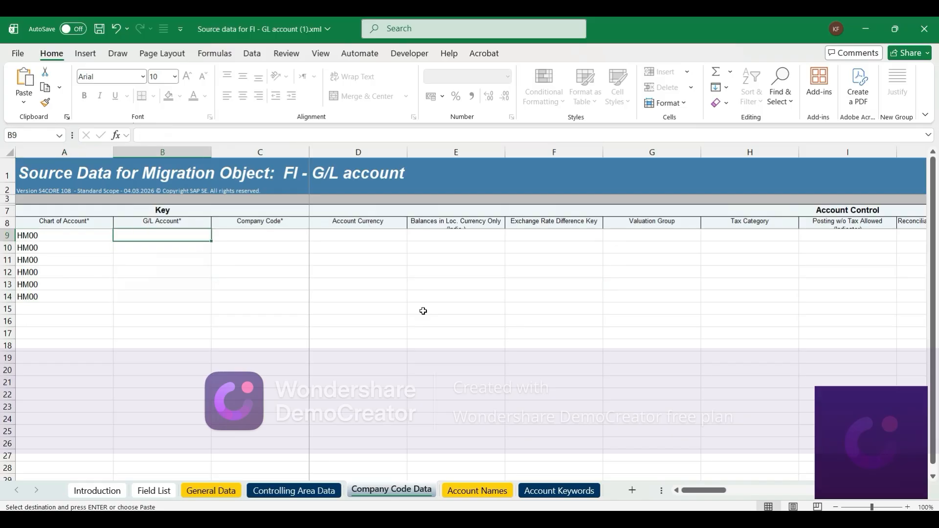
pyautogui.hotkey('ctrl', 'v')
# - Enter Company Code HM10 in cell C9 and copy it to cells C10 through C14
pyautogui.press('Right')
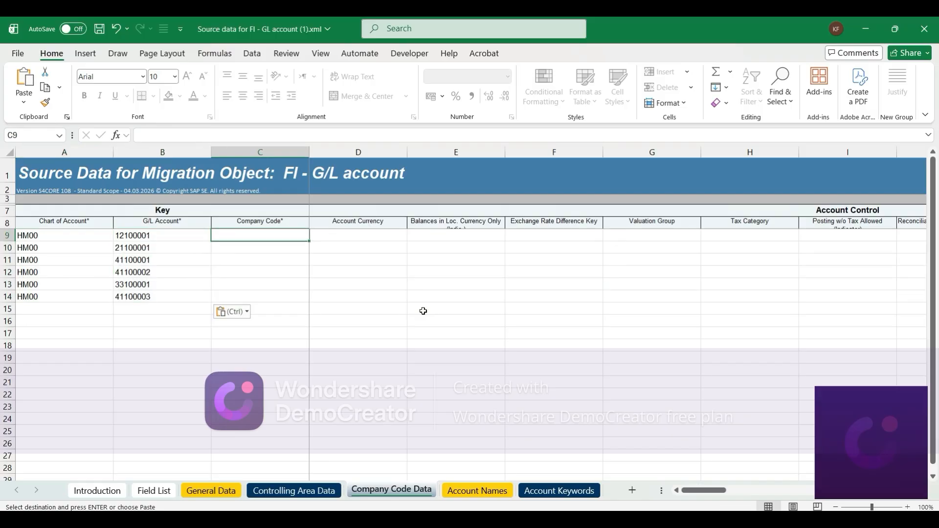
pyautogui.write('HM10')
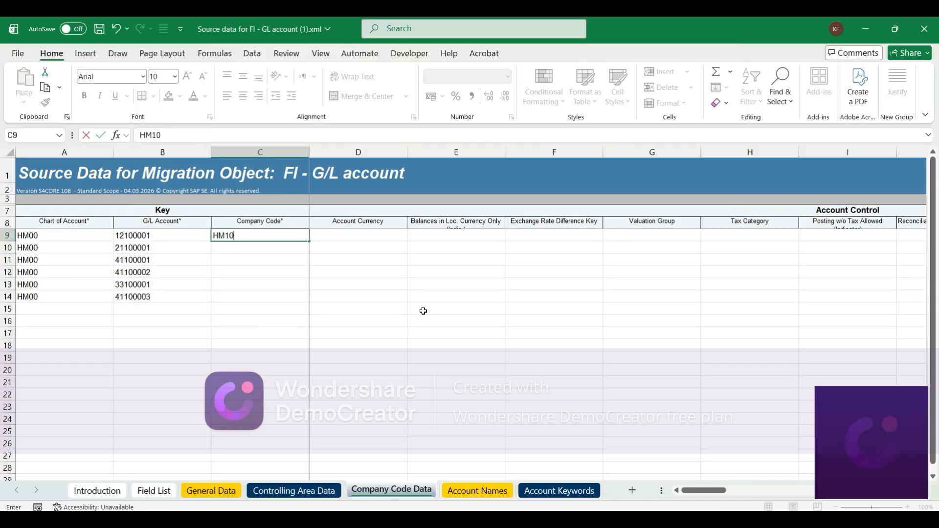
pyautogui.press('Return')
pyautogui.press('Up')
pyautogui.hotkey('ctrl', 'c')
pyautogui.press('Down')
pyautogui.hotkey('shift', 'Down')
pyautogui.hotkey('shift', 'Down')
pyautogui.hotkey('shift', 'Down')
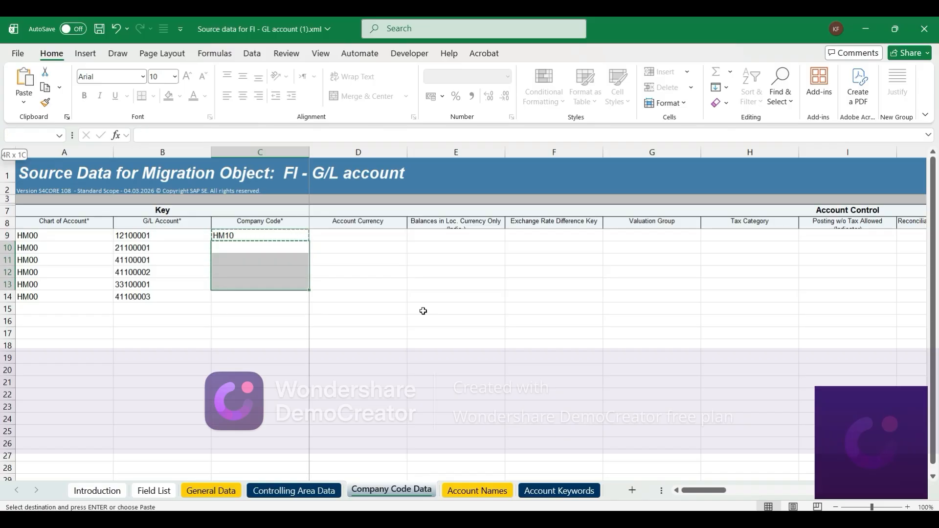
pyautogui.hotkey('shift', 'Down')
pyautogui.press('Return')
# - Enter Account Currency INR in cell D9 and copy it to cells D10 through D14
pyautogui.press('Right')
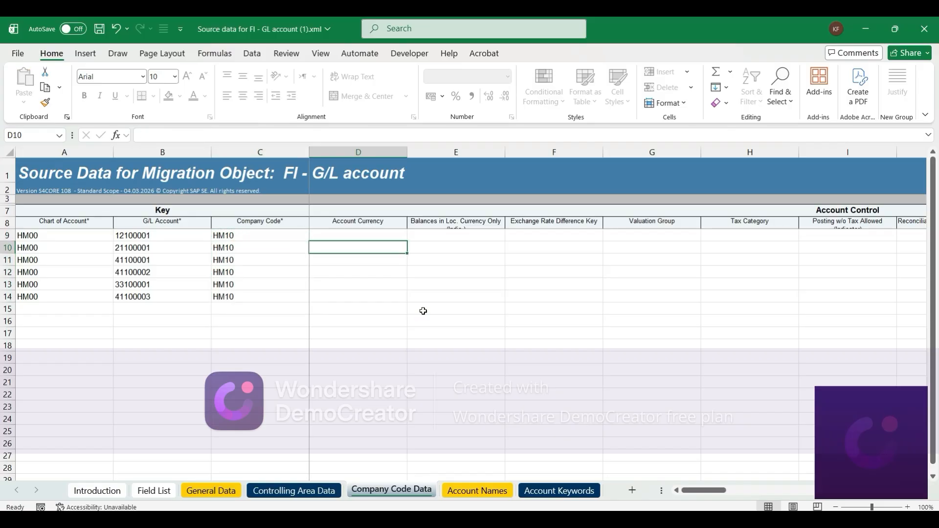
pyautogui.press('Up')
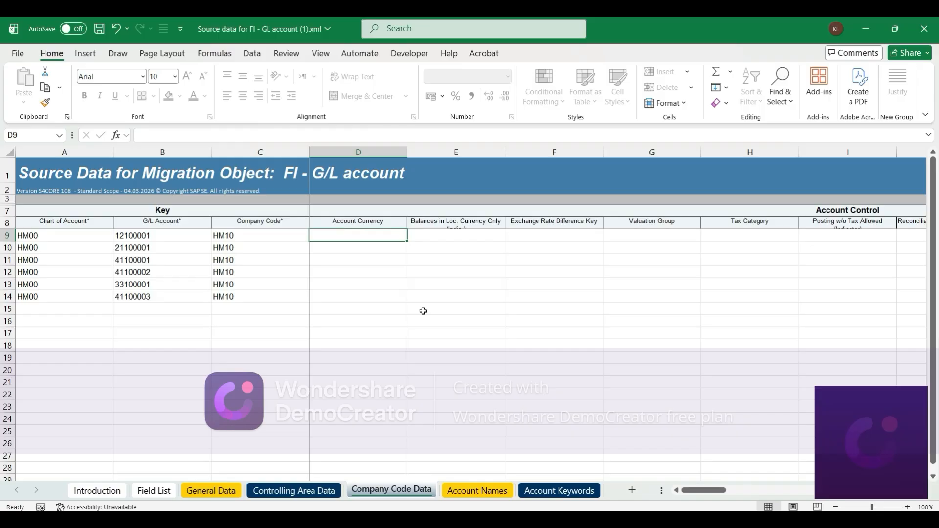
pyautogui.write('INR')
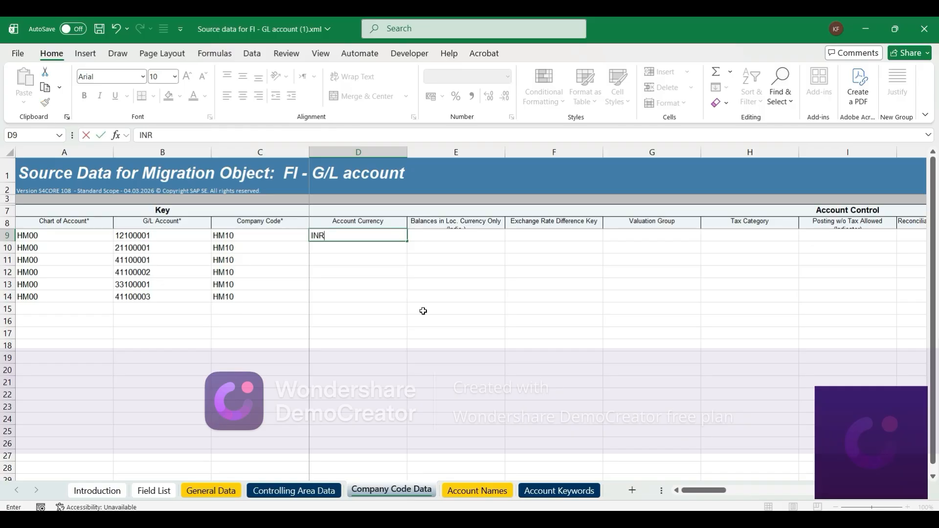
pyautogui.press('Return')
pyautogui.press('Up')
pyautogui.hotkey('ctrl', 'c')
pyautogui.hotkey('shift', 'Down')
pyautogui.hotkey('shift', 'Down')
pyautogui.hotkey('shift', 'Down')
pyautogui.hotkey('shift', 'Down')
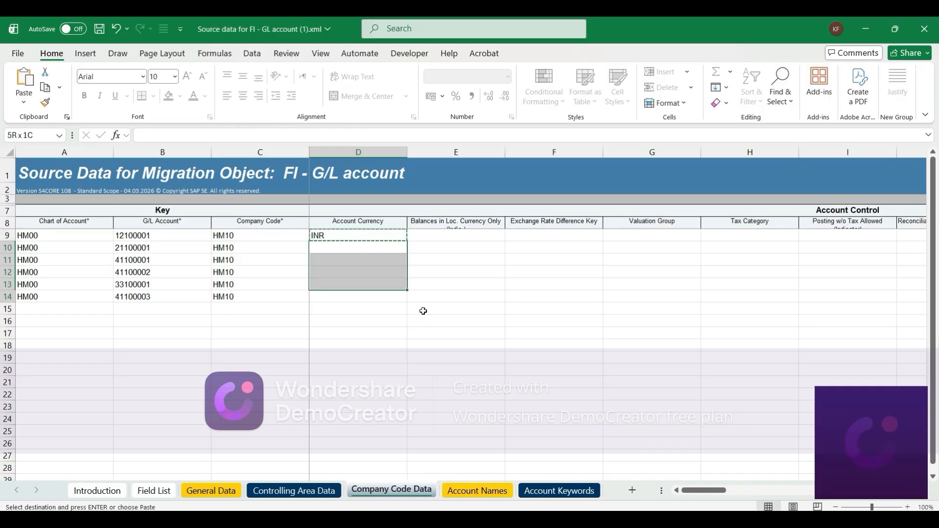
pyautogui.hotkey('shift', 'Down')
pyautogui.press('Return')
# - Increase the height of header row 8 to show the field descriptions on the Company Code Data sheet
pyautogui.press('Right')
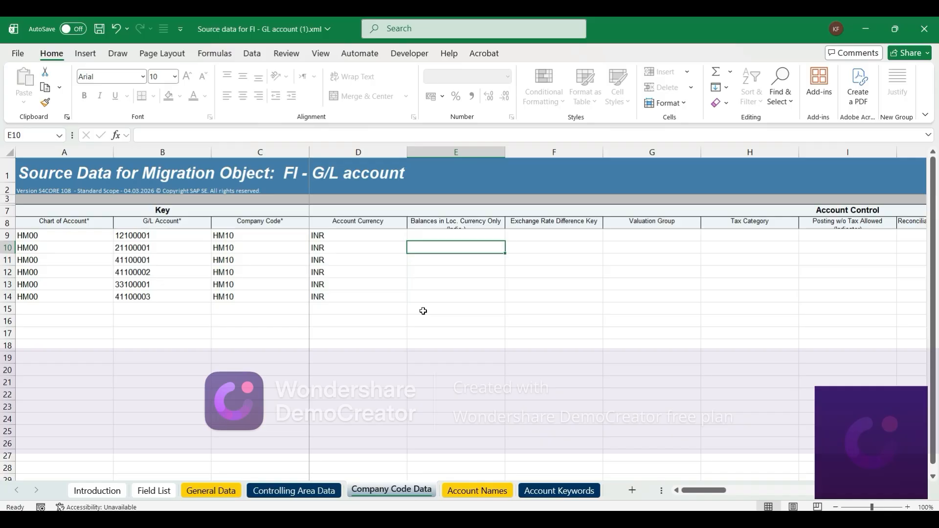
pyautogui.press('Up')
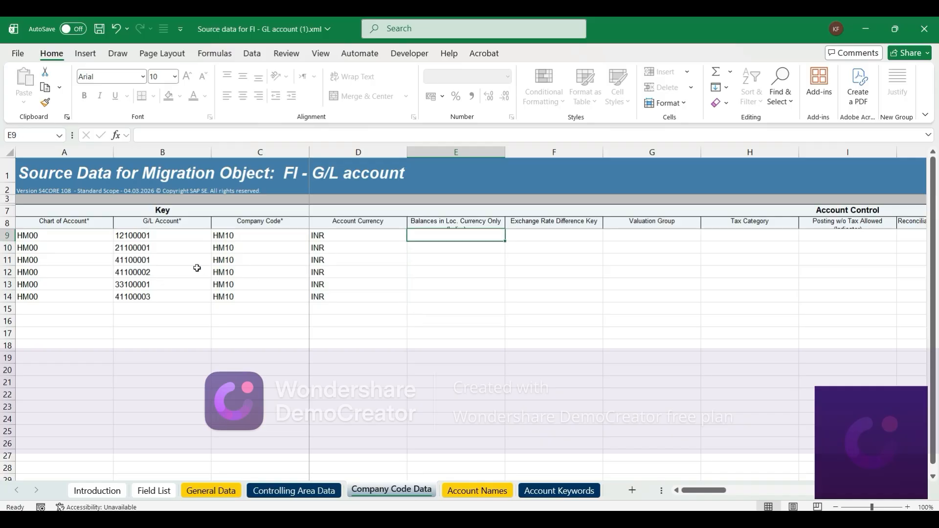
pyautogui.moveTo(14, 228); pyautogui.dragTo(13, 252)
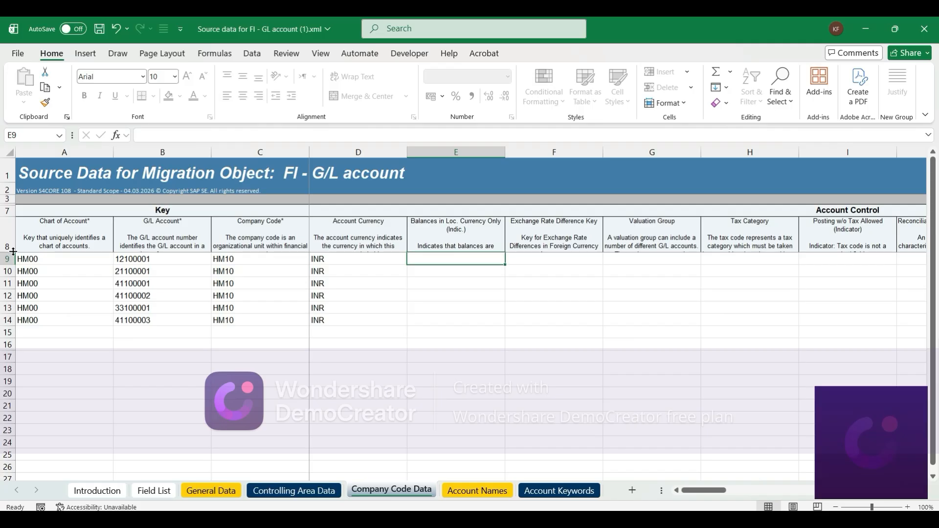
# - Enter Sort Key 0001 in cell Q9 of the Company Code Data sheet
pyautogui.press('Right')
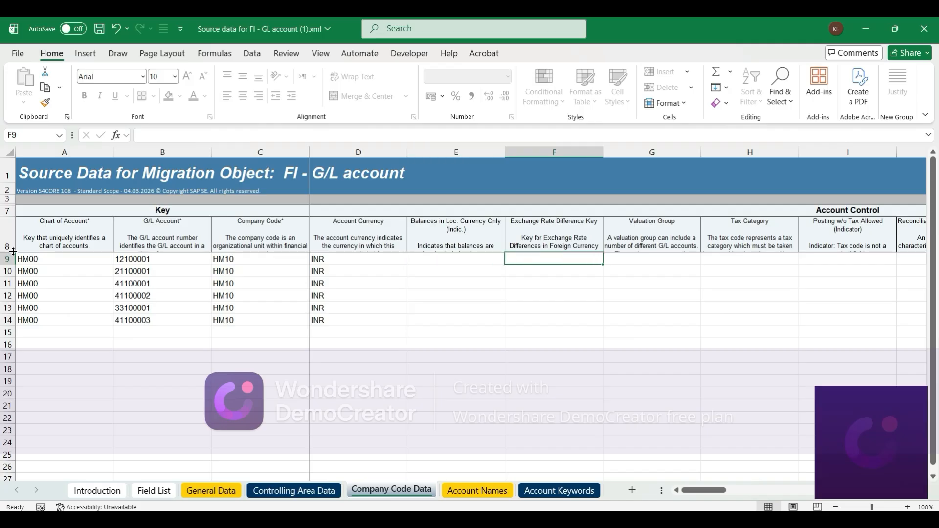
pyautogui.press('Right')
pyautogui.press('Right')
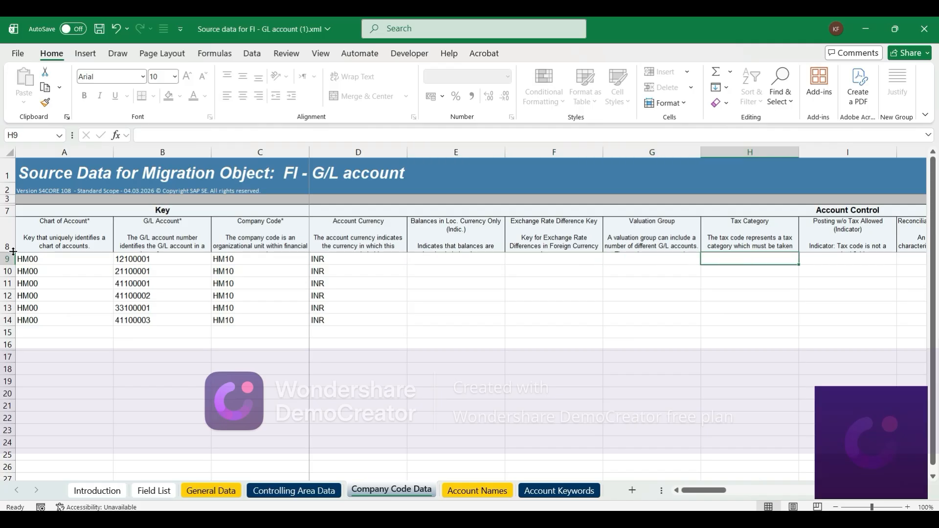
pyautogui.press('Right')
pyautogui.press('Right')
pyautogui.press('Right')
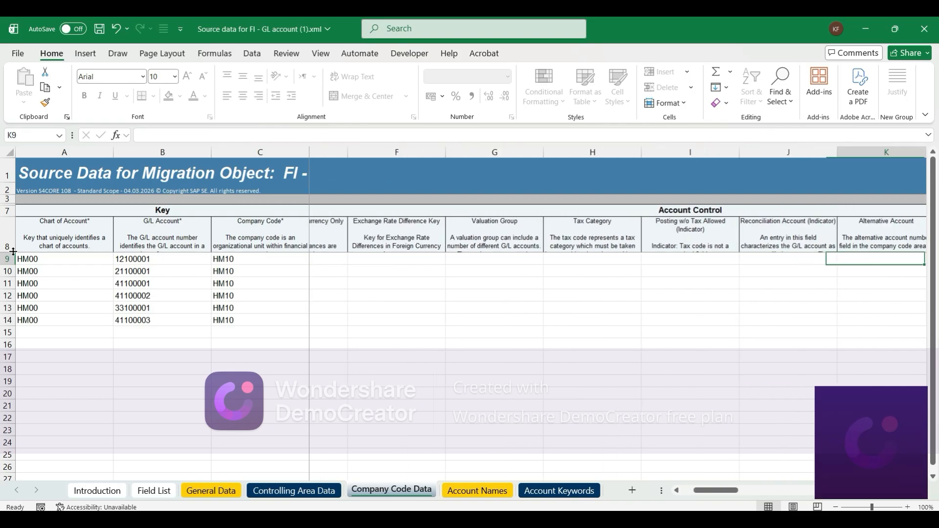
pyautogui.press('Right')
pyautogui.press('Right')
pyautogui.press('Right')
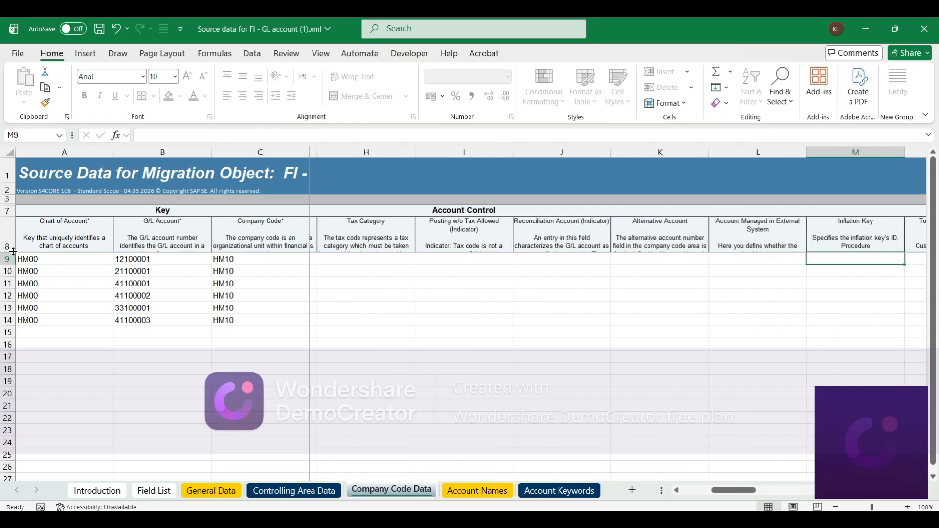
pyautogui.press('Right')
pyautogui.press('Right')
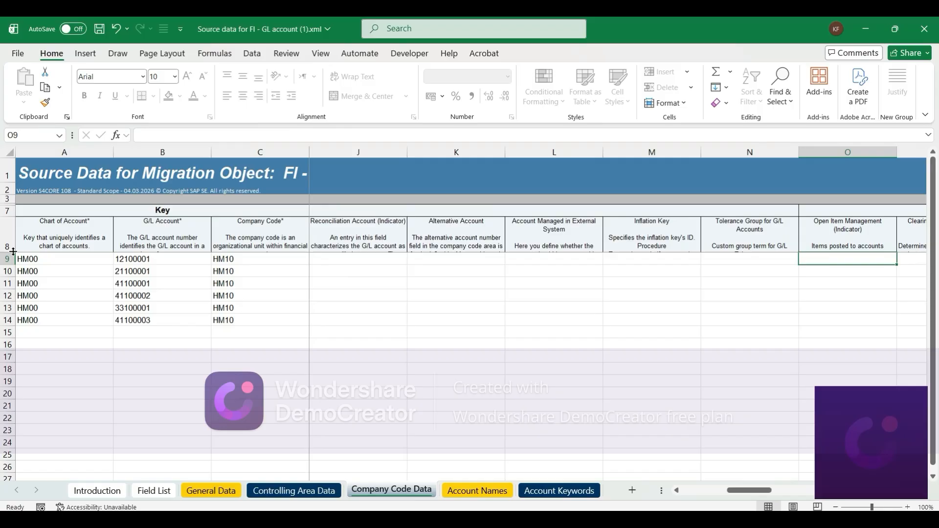
pyautogui.press('Right')
pyautogui.press('Right')
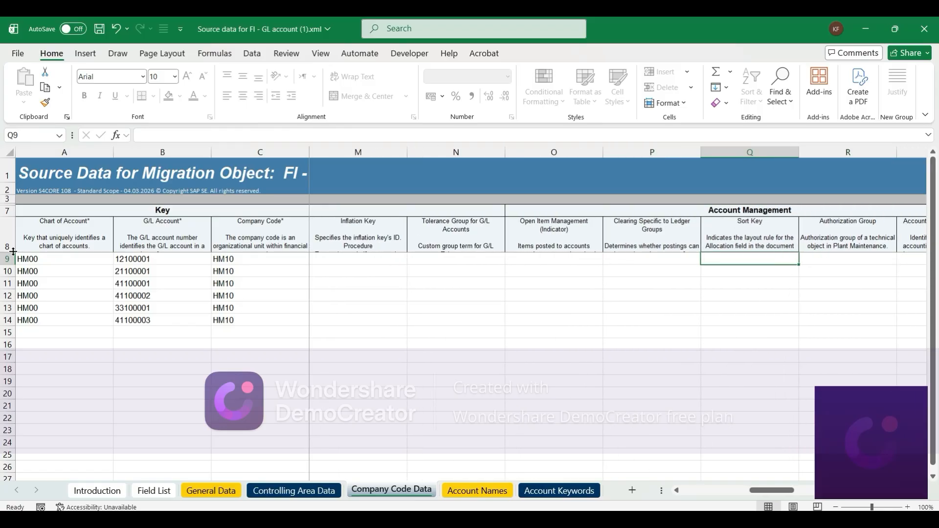
pyautogui.write('001')
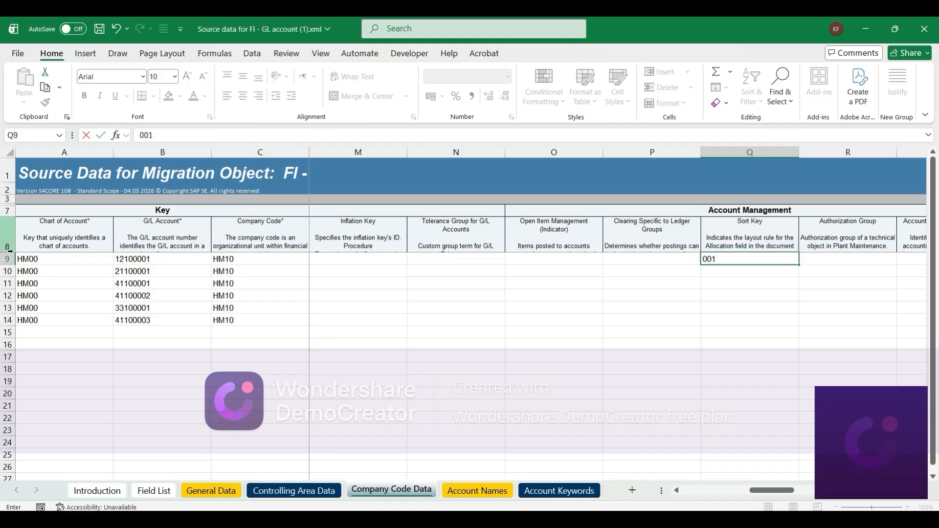
pyautogui.press('BackSpace')
pyautogui.press('Return')
pyautogui.press('Up')
# - Copy the Sort Key from cell Q9 to cells Q10 through Q14
pyautogui.hotkey('ctrl', 'c')
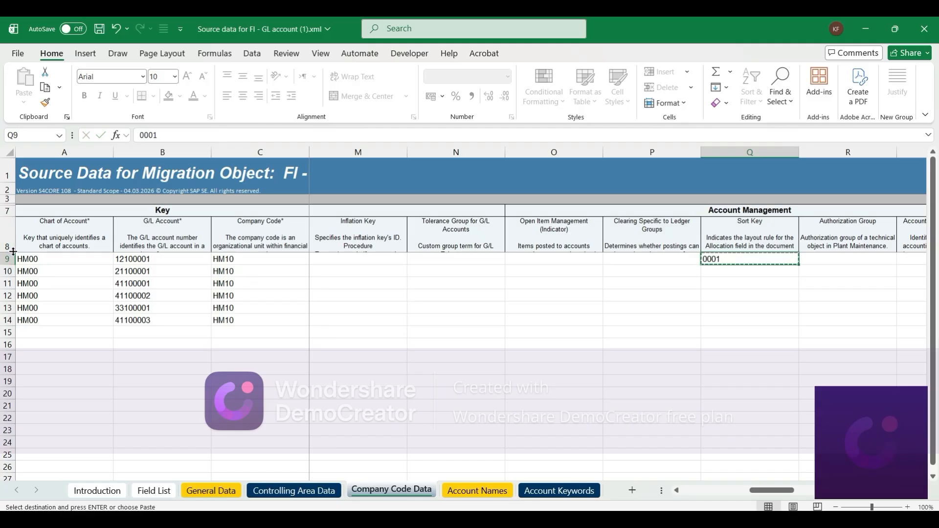
pyautogui.press('Down')
pyautogui.hotkey('shift', 'Down')
pyautogui.hotkey('shift', 'Down')
pyautogui.hotkey('shift', 'Down')
pyautogui.hotkey('shift', 'Down')
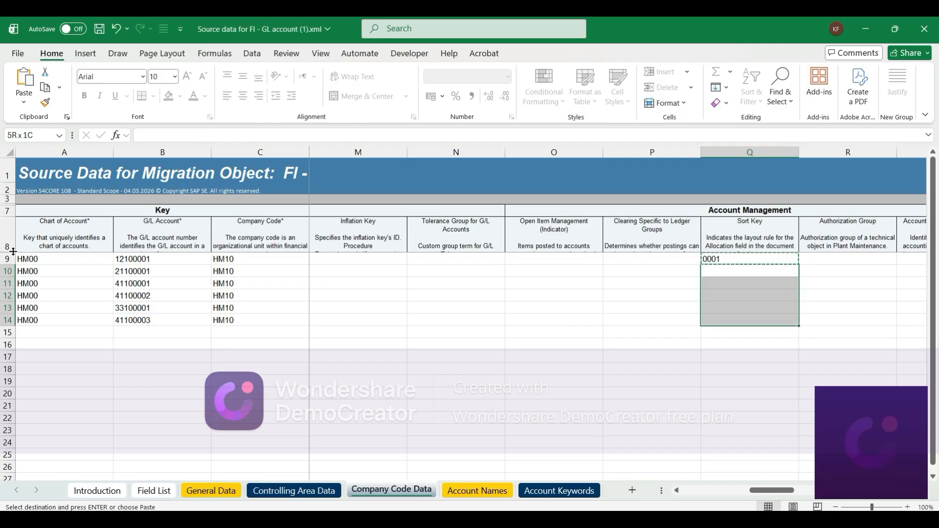
pyautogui.press('Return')
pyautogui.press('Up')
# - Enter Field Status Group G001 in cell V9 of the Company Code Data sheet
pyautogui.press('Right')
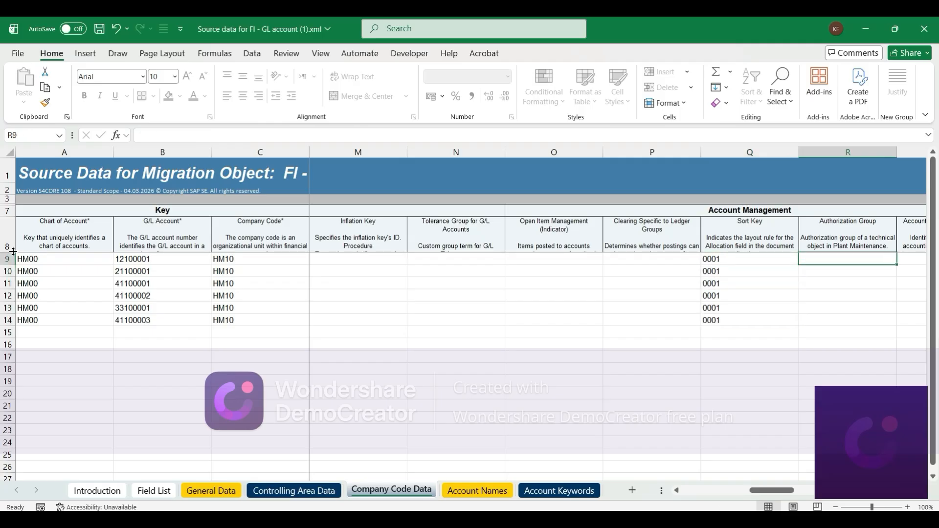
pyautogui.press('Right')
pyautogui.press('Right')
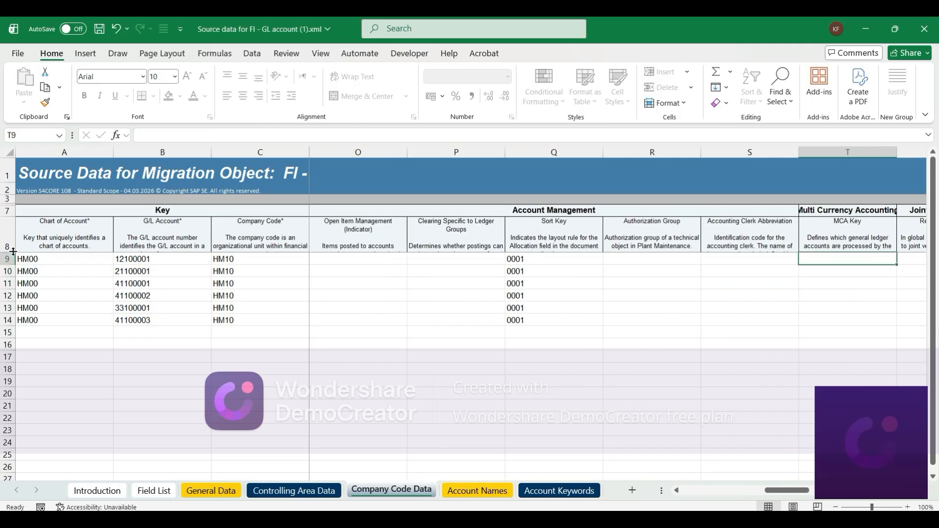
pyautogui.press('Right')
pyautogui.press('Right')
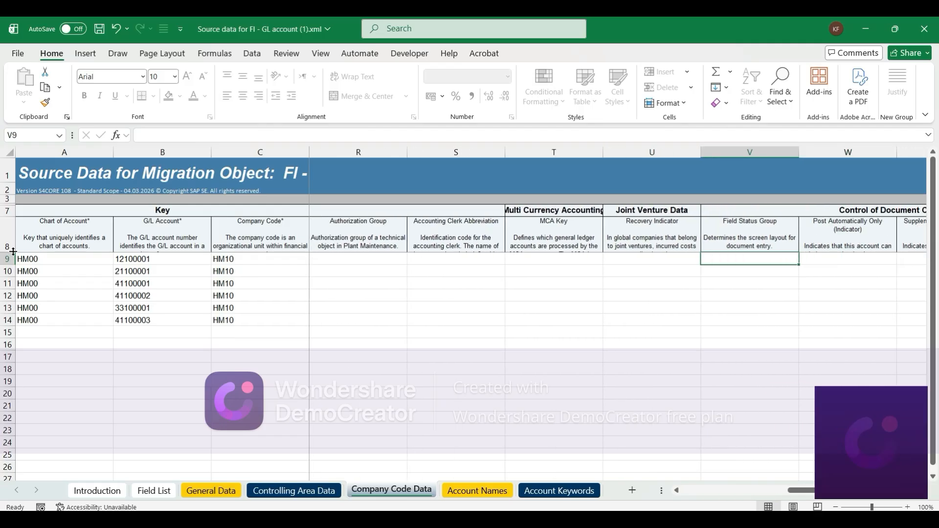
pyautogui.write('g')
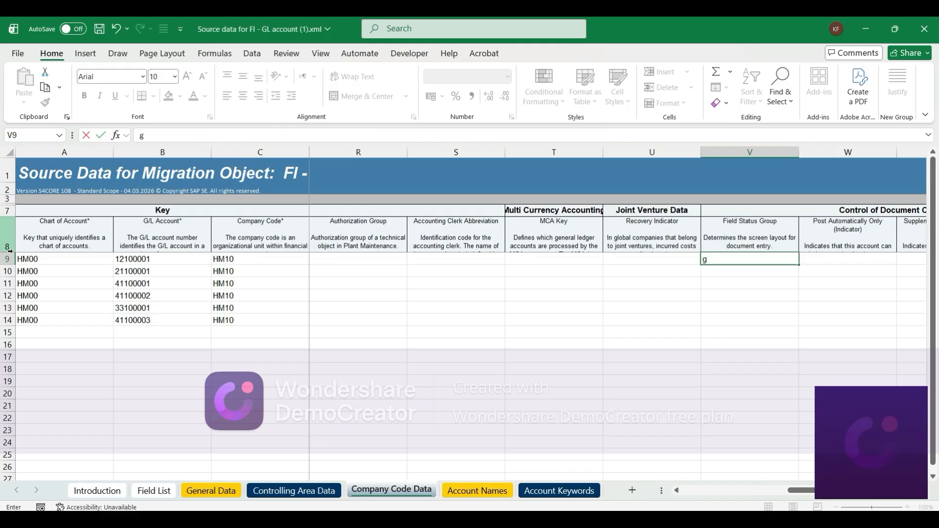
pyautogui.write('00G001')
pyautogui.press('Return')
pyautogui.press('Up')
# - Copy the Field Status Group from cell V9 to cells V10 through V14
pyautogui.hotkey('ctrl', 'c')
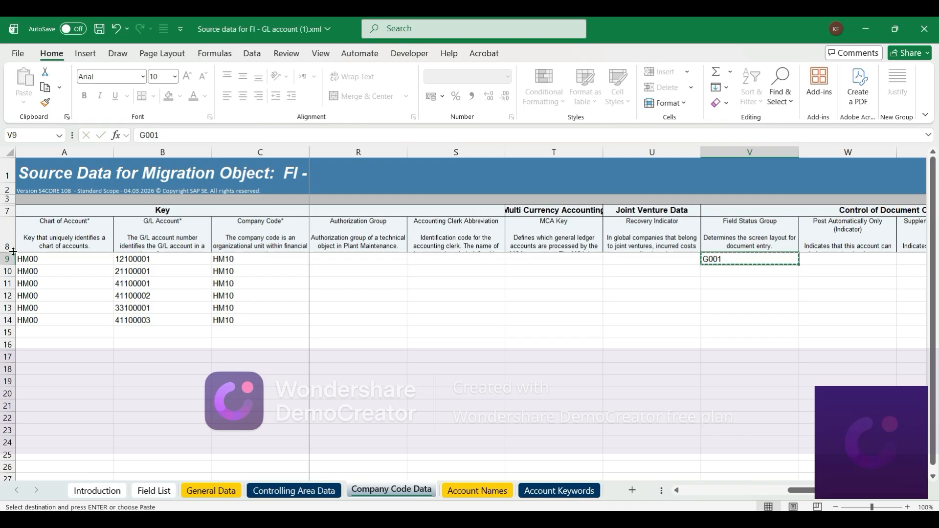
pyautogui.press('Down')
pyautogui.hotkey('shift', 'Down')
pyautogui.hotkey('shift', 'Down')
pyautogui.hotkey('shift', 'Down')
pyautogui.hotkey('shift', 'Down')
pyautogui.press('Return')
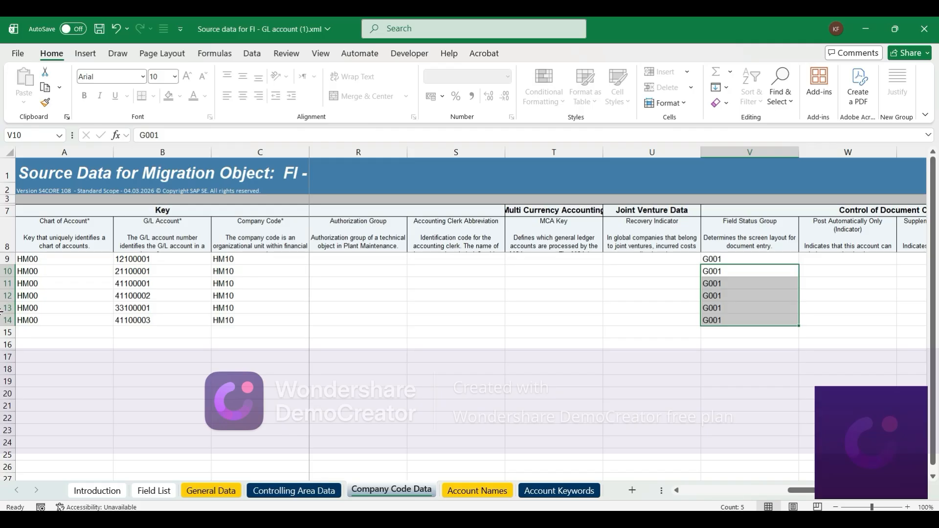
# - Review the remaining Company Code Data columns, from document control and bank details through interest calculation information
pyautogui.press('Right')
pyautogui.press('Right')
pyautogui.press('Right')
pyautogui.press('Right')
pyautogui.press('Right')
pyautogui.press('Right')
pyautogui.press('Right')
pyautogui.press('Right')
pyautogui.press('Right')
pyautogui.press('Right')
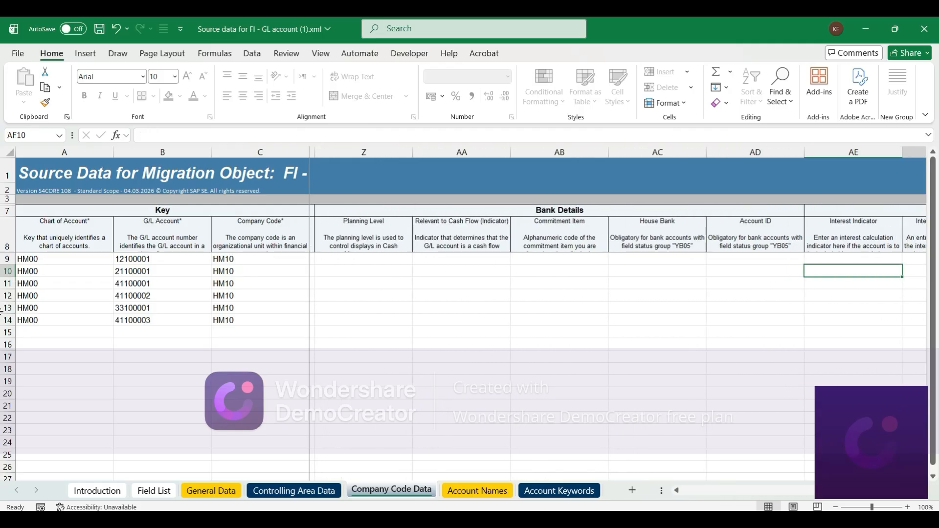
pyautogui.press('Right')
pyautogui.press('Right')
pyautogui.press('Right')
pyautogui.press('Right')
pyautogui.press('Right')
pyautogui.press('Left')
pyautogui.press('Left')
pyautogui.press('Left')
pyautogui.press('Left')
pyautogui.press('Left')
pyautogui.press('Left')
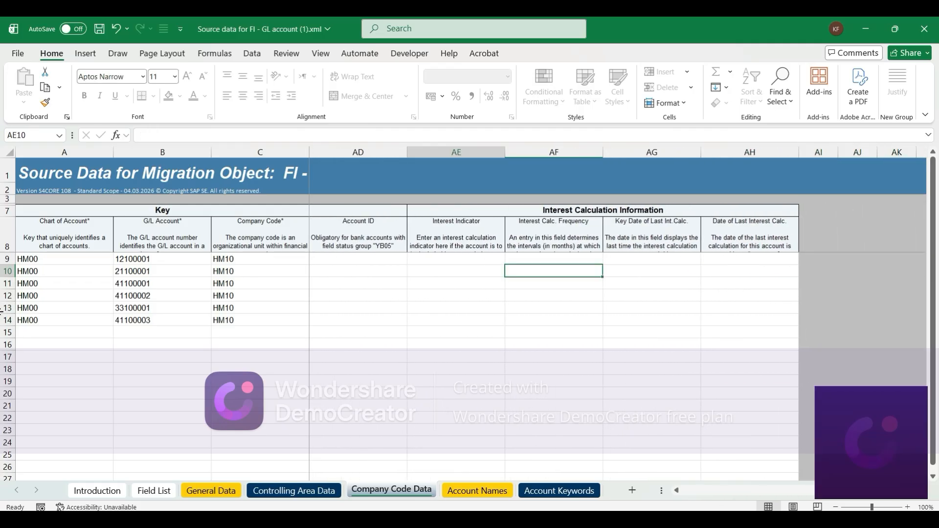
pyautogui.press('Left')
pyautogui.press('Left')
pyautogui.press('Left')
pyautogui.press('Left')
pyautogui.press('Left')
pyautogui.press('Left')
pyautogui.press('Left')
pyautogui.press('Left')
pyautogui.press('Left')
pyautogui.press('Left')
pyautogui.press('Left')
pyautogui.press('Left')
pyautogui.press('Left')
pyautogui.press('Left')
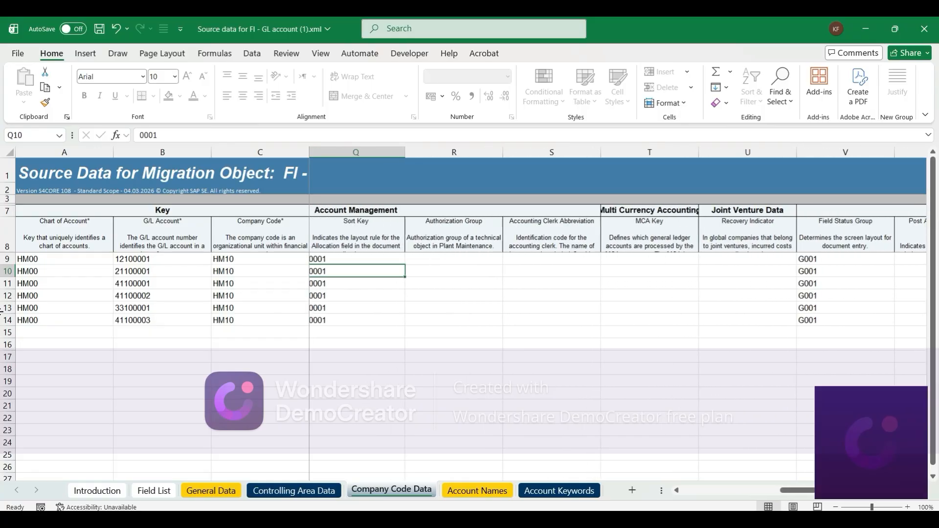
# - Save the workbook, keeping the XML Spreadsheet 2003 format, and open the Account Names sheet
pyautogui.hotkey('ctrl', 's')
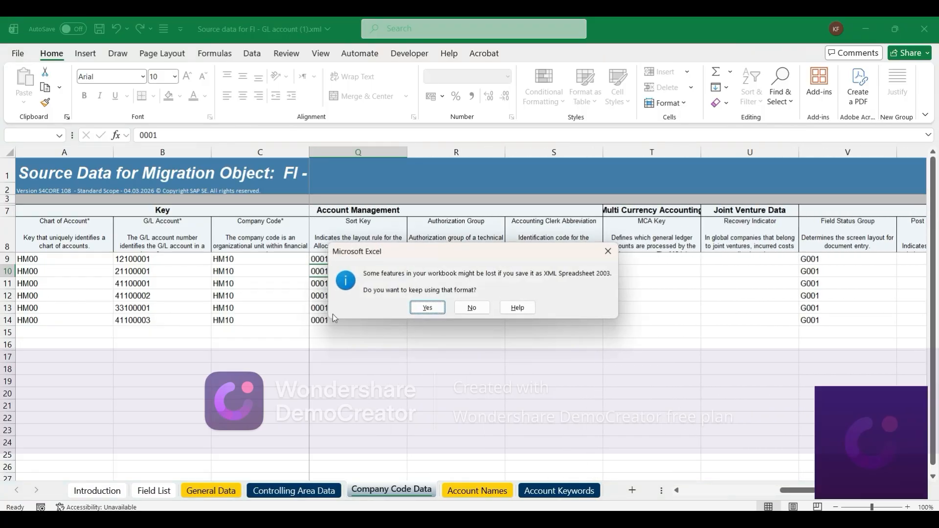
pyautogui.click(438, 307)
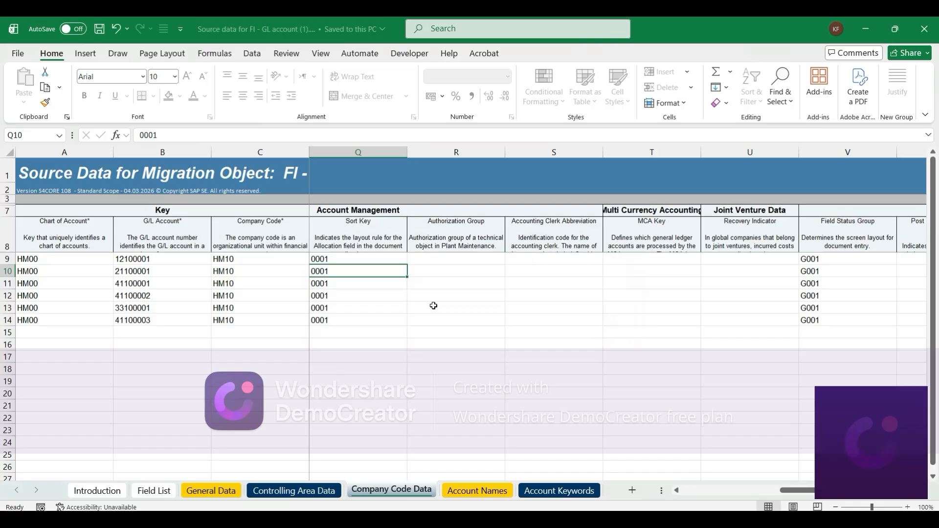
pyautogui.click(465, 491)
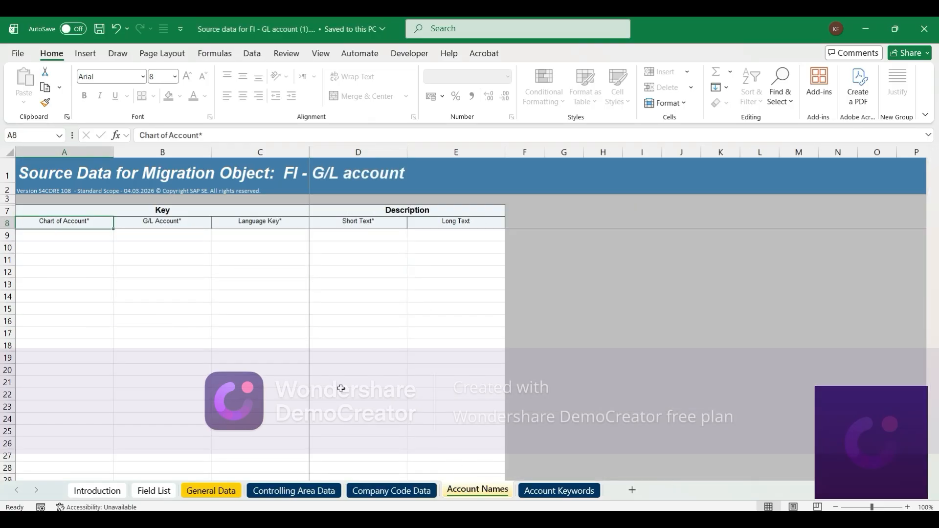
# - Copy the HM00 Chart of Account values in A9:A14 of Company Code Data to A9:A14 of the Account Names sheet
pyautogui.hotkey('ctrl', 'pageup')
pyautogui.press('Left')
pyautogui.press('Left')
pyautogui.press('Left')
pyautogui.press('Left')
pyautogui.press('Left')
pyautogui.press('Left')
pyautogui.press('Left')
pyautogui.press('Left')
pyautogui.press('Left')
pyautogui.press('Left')
pyautogui.press('Left')
pyautogui.press('Left')
pyautogui.press('Left')
pyautogui.press('Left')
pyautogui.press('Left')
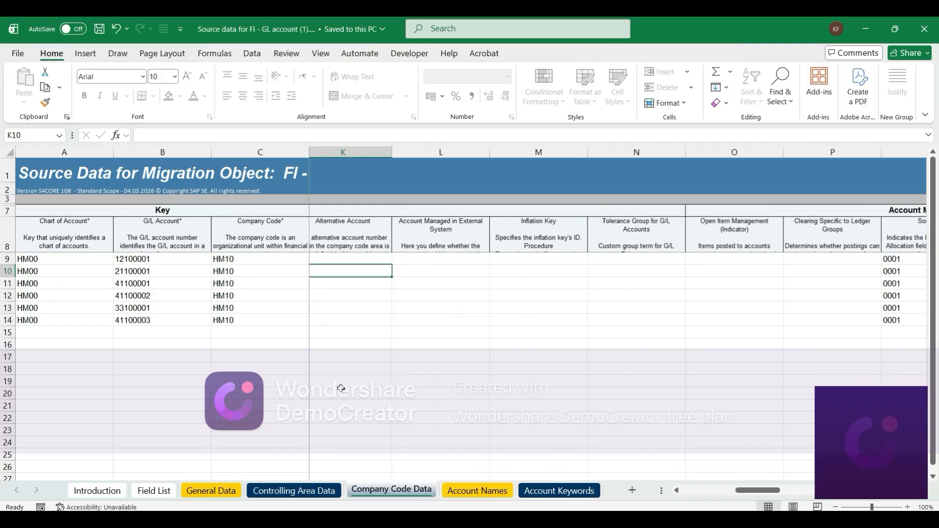
pyautogui.press('Left')
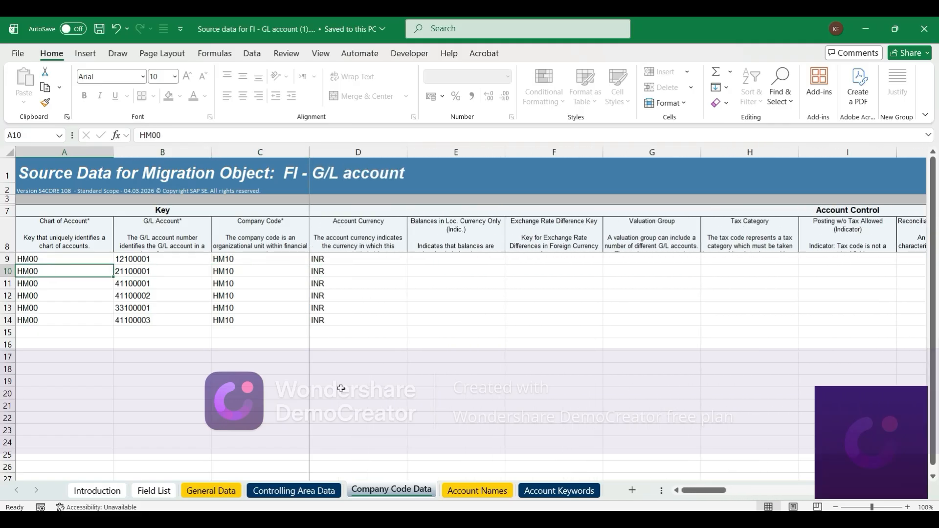
pyautogui.press('Up')
pyautogui.hotkey('shift', 'Down')
pyautogui.hotkey('shift', 'Down')
pyautogui.hotkey('shift', 'Down')
pyautogui.hotkey('shift', 'Down')
pyautogui.hotkey('shift', 'Down')
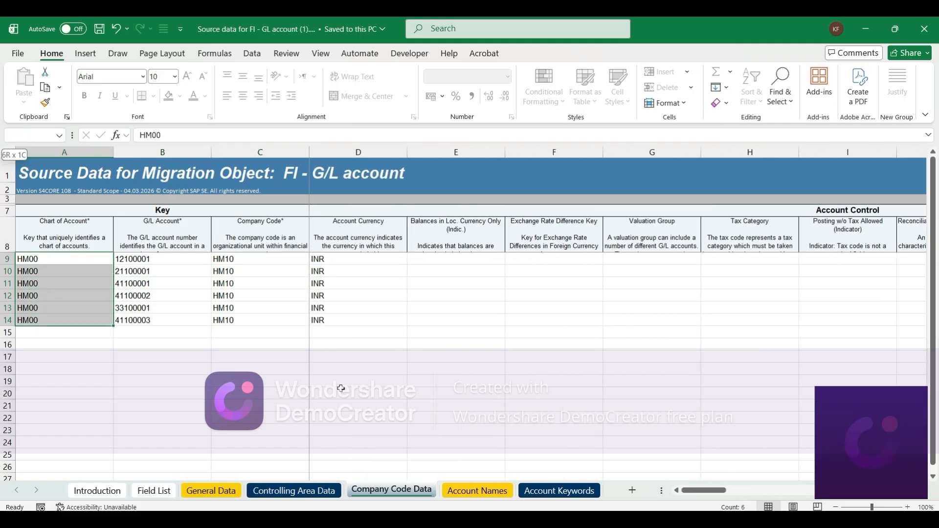
pyautogui.hotkey('ctrl', 'c')
pyautogui.hotkey('ctrl', 'pagedown')
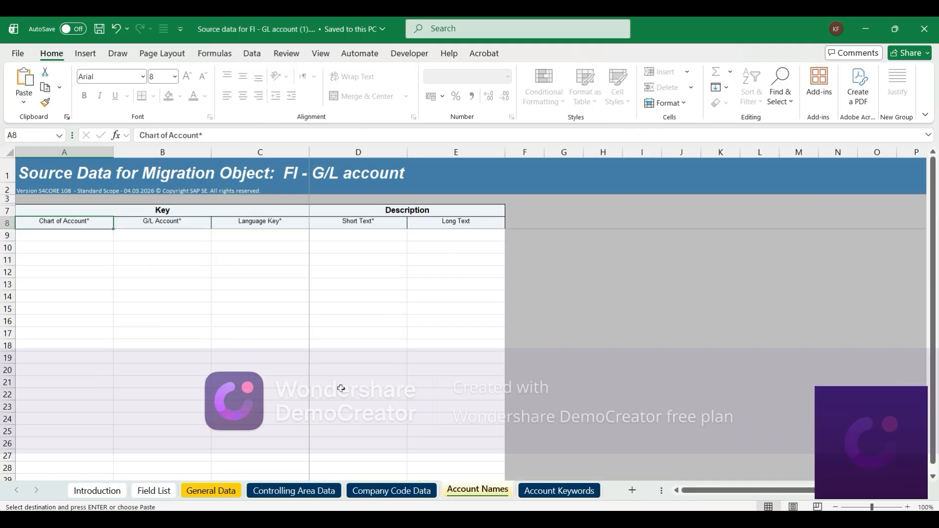
pyautogui.press('Down')
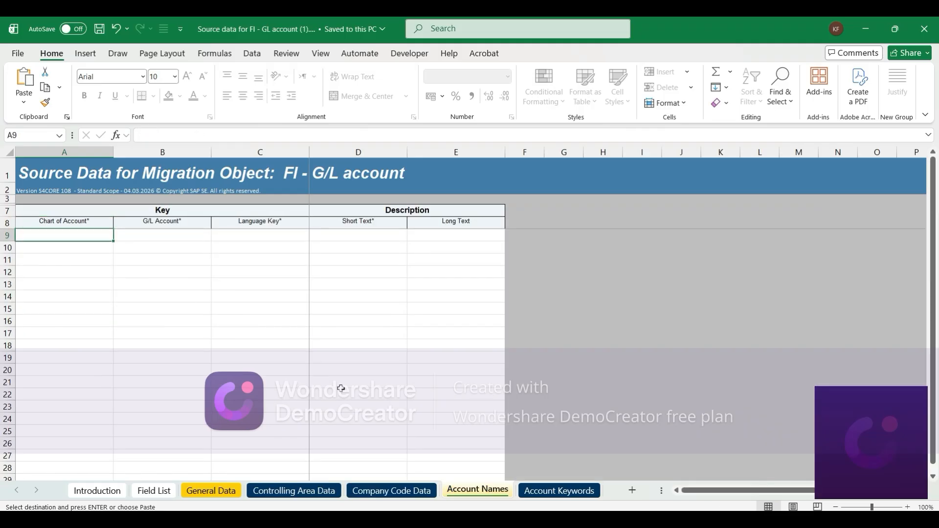
pyautogui.hotkey('ctrl', 'v')
# - Copy the six G/L account numbers in B9:B14 of Company Code Data to B9:B14 of the Account Names sheet
pyautogui.press('Right')
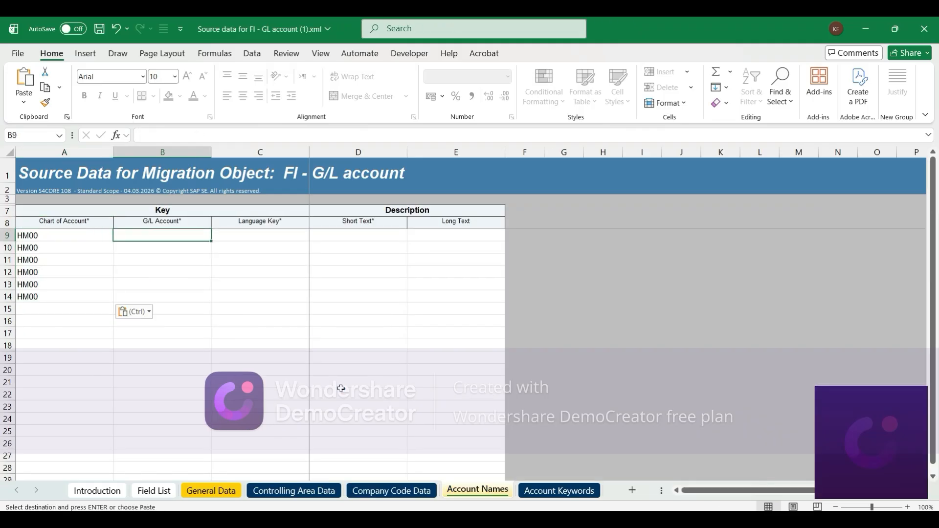
pyautogui.hotkey('ctrl', 'pageup')
pyautogui.press('Right')
pyautogui.hotkey('shift', 'Down')
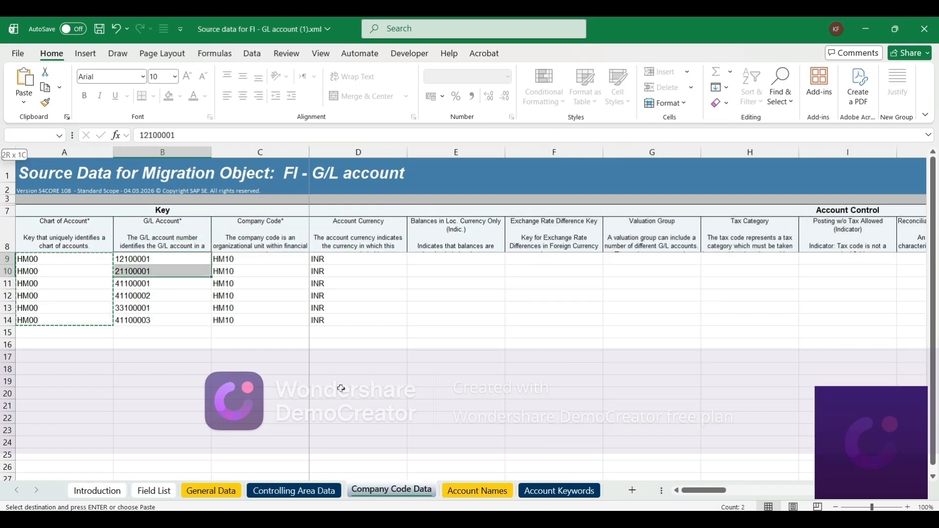
pyautogui.hotkey('shift', 'Down')
pyautogui.hotkey('shift', 'Down')
pyautogui.hotkey('shift', 'Down')
pyautogui.hotkey('shift', 'Down')
pyautogui.hotkey('ctrl', 'c')
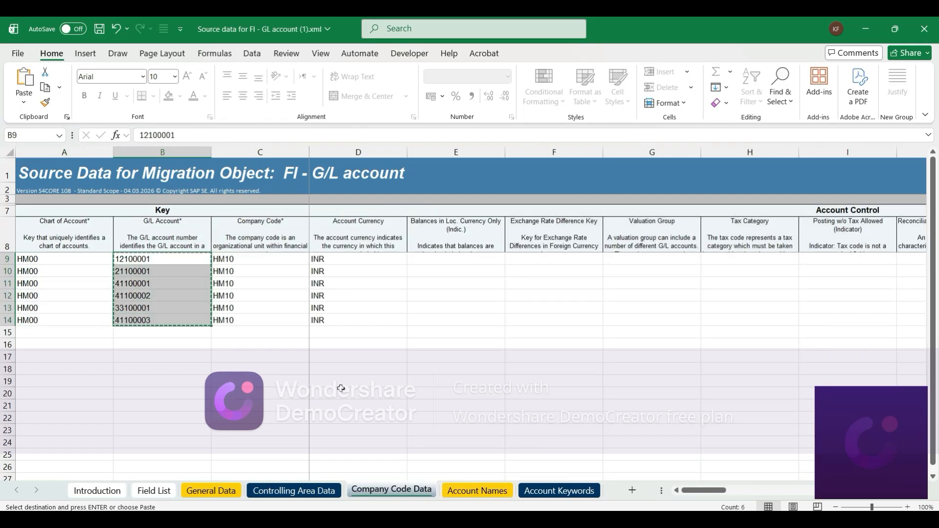
pyautogui.hotkey('ctrl', 'pagedown')
pyautogui.hotkey('ctrl', 'v')
# - Enter Language Key EN in cell C9 of the Account Names sheet
pyautogui.press('Right')
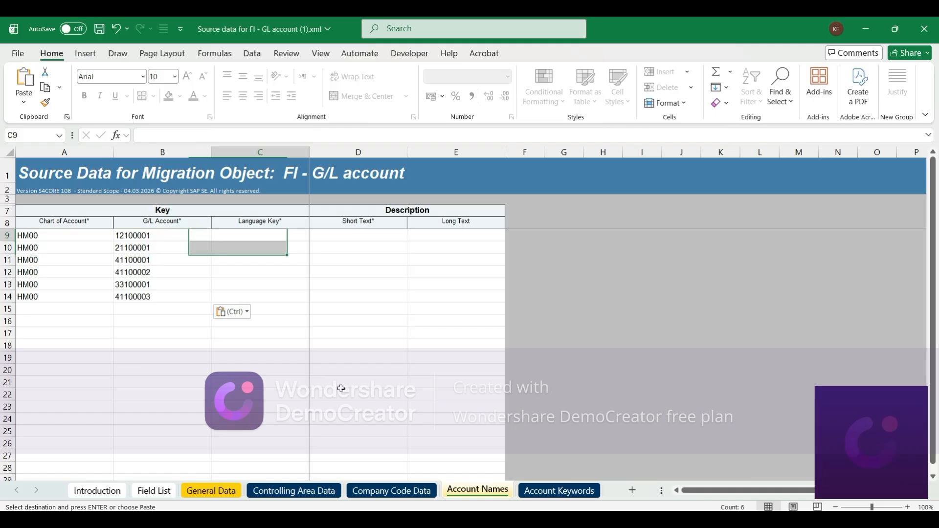
pyautogui.press('F2')
pyautogui.write('EN')
pyautogui.press('Return')
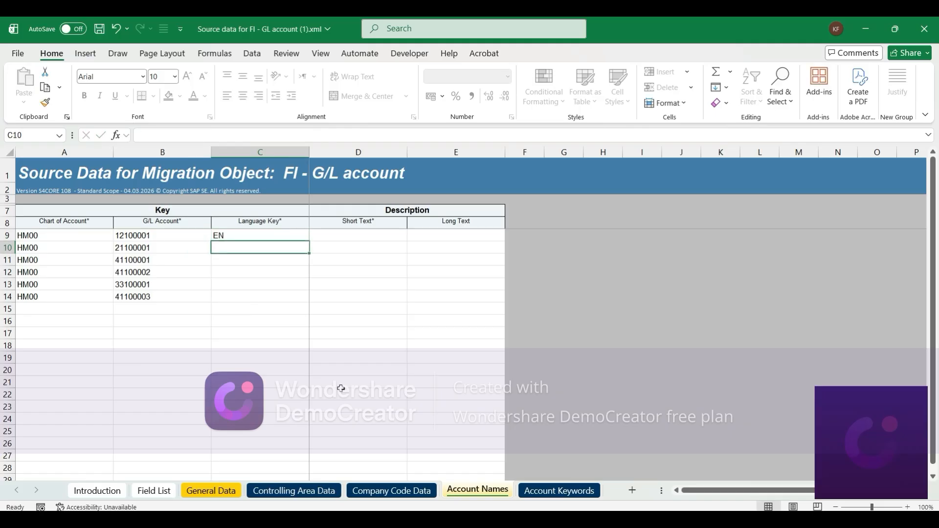
# - Copy the Language Key from cell C9 to cells C10 through C14 of the Account Names sheet
pyautogui.press('Up')
pyautogui.hotkey('ctrl', 'c')
pyautogui.press('Down')
pyautogui.hotkey('shift', 'Down')
pyautogui.hotkey('shift', 'Down')
pyautogui.hotkey('shift', 'Down')
pyautogui.hotkey('shift', 'Down')
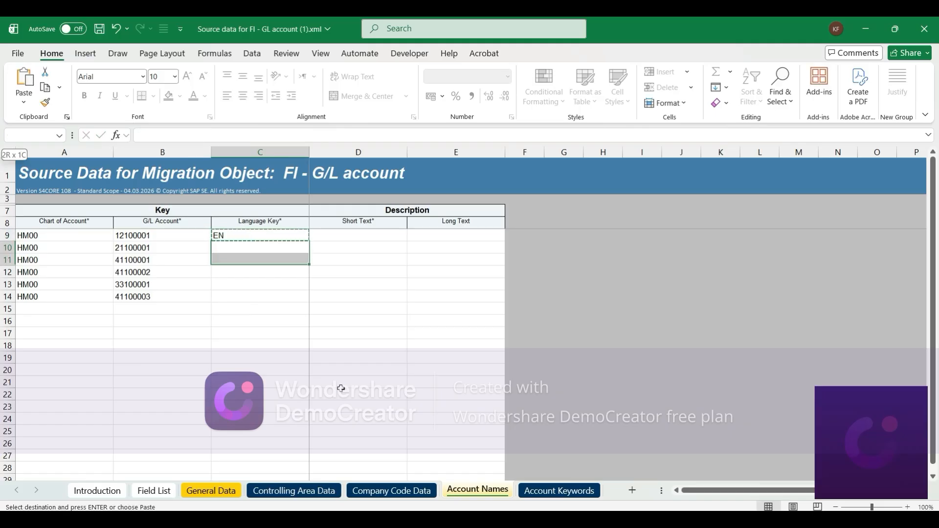
pyautogui.press('Return')
# - Enter the Short Text values Cash, Capital and Rent in cells D9 through D11 of the Account Names sheet
pyautogui.press('Right')
pyautogui.press('Up')
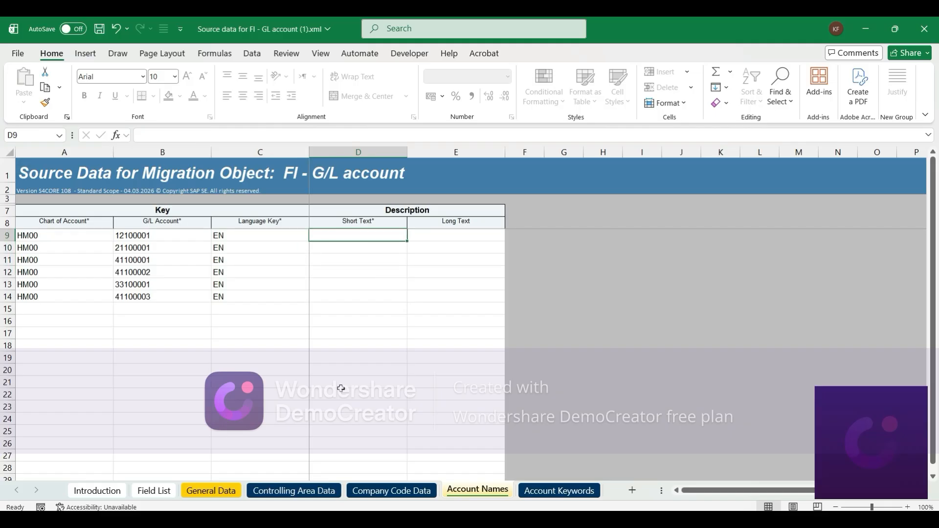
pyautogui.write('Cash')
pyautogui.press('Return')
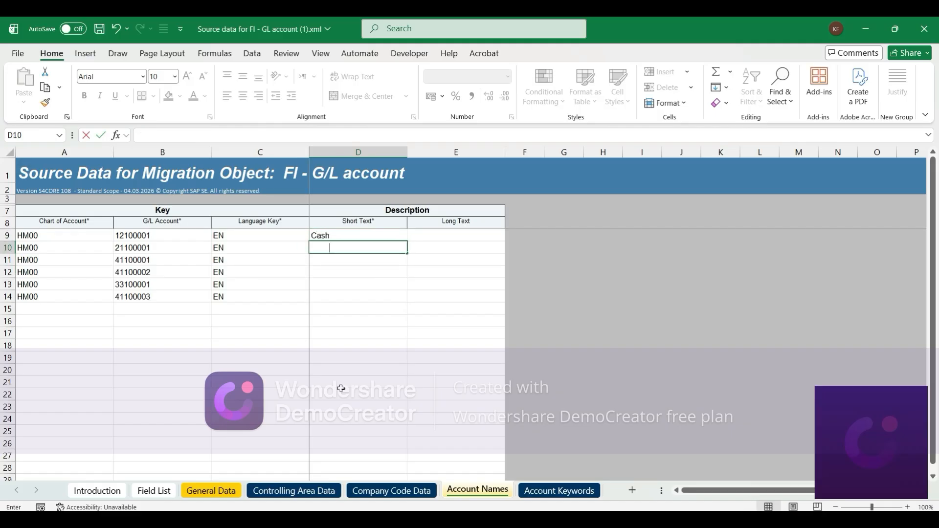
pyautogui.write('Capital')
pyautogui.press('Return')
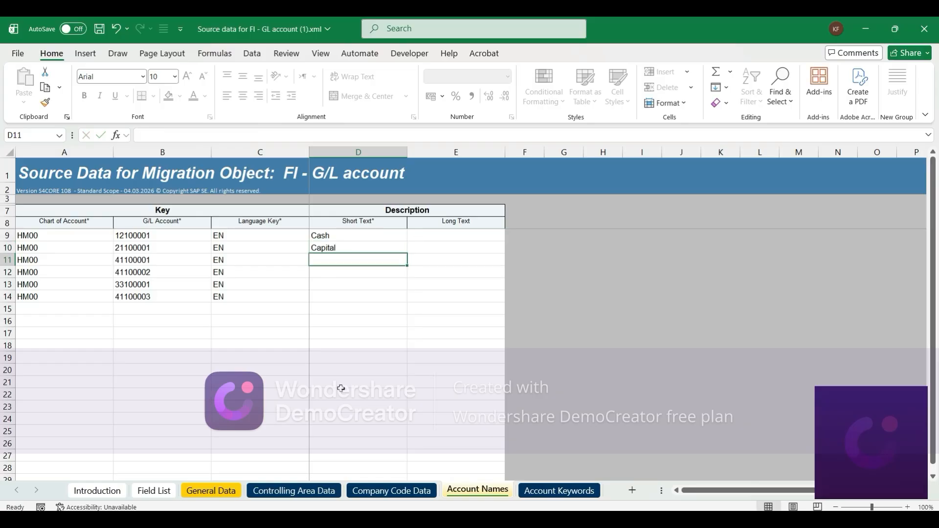
pyautogui.write('Rent')
pyautogui.press('Return')
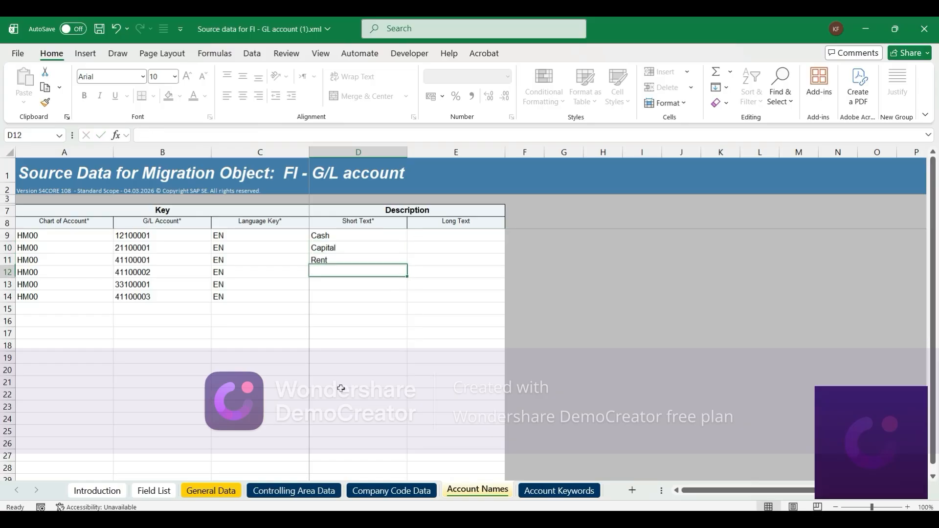
# - Enter the Short Text values Salaries, Other Income and Other Expenses in cells D12 through D14
pyautogui.write('Salar')
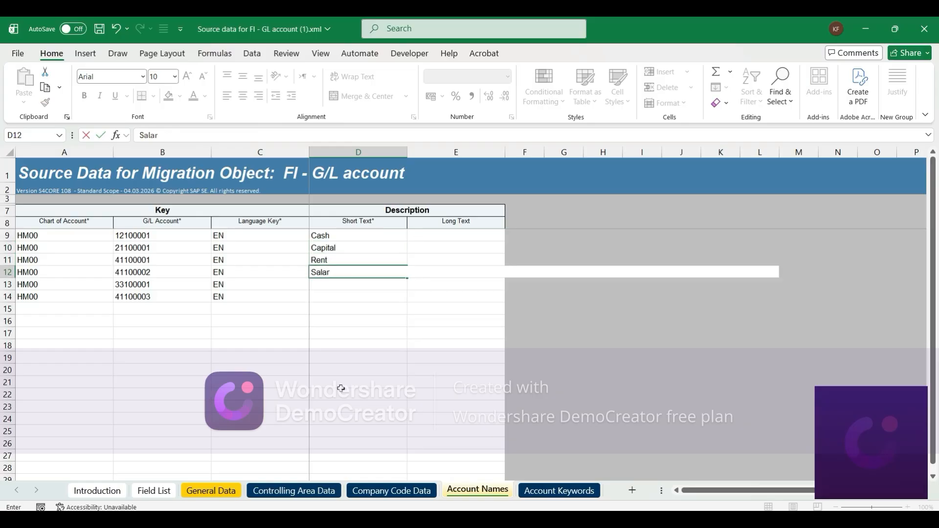
pyautogui.write('ie')
pyautogui.press('Return')
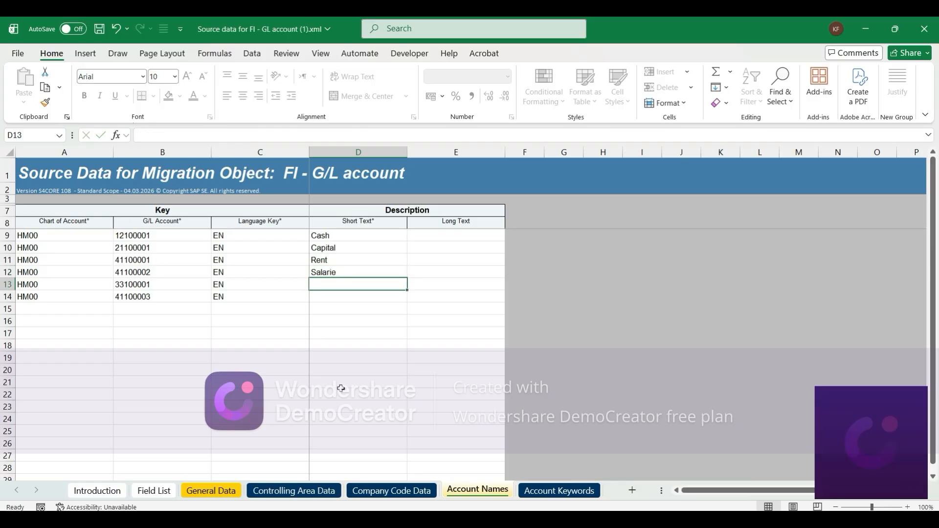
pyautogui.press('Up')
pyautogui.press('F2')
pyautogui.write('s')
pyautogui.press('Return')
pyautogui.write('Other ')
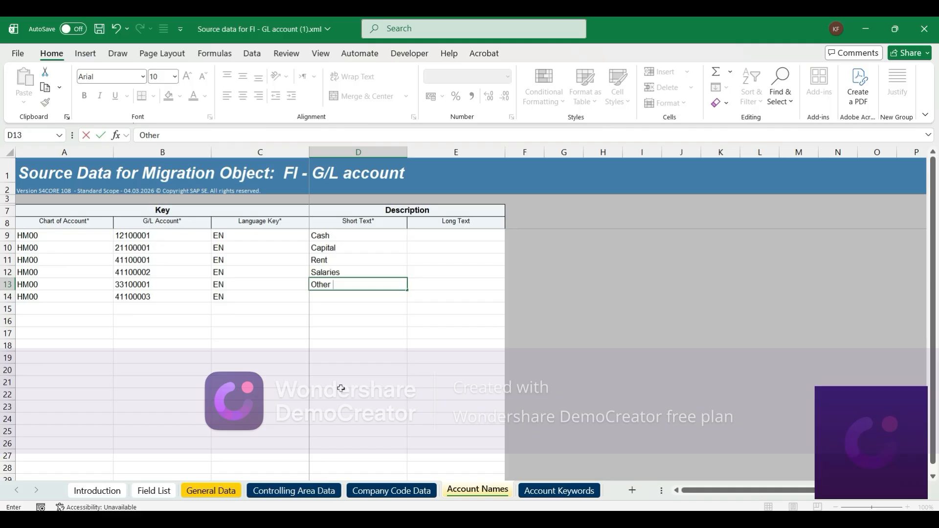
pyautogui.write('Income')
pyautogui.press('Return')
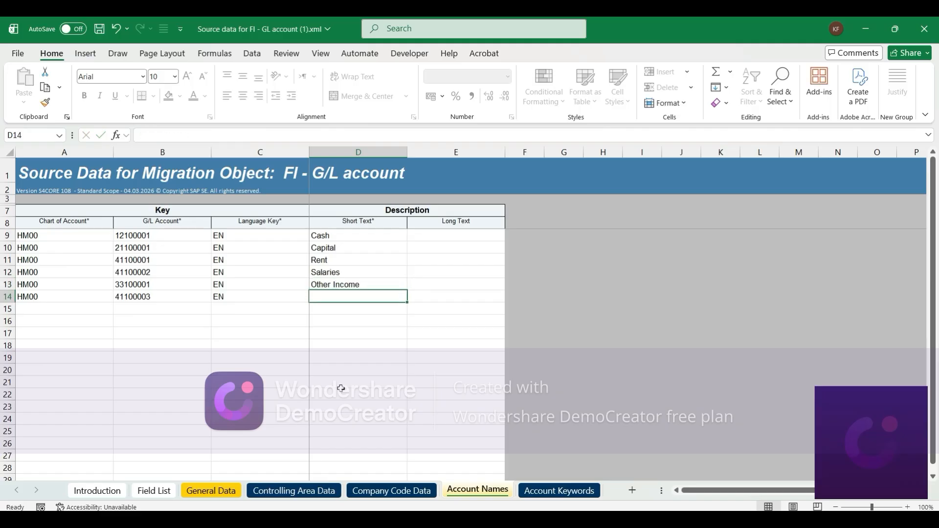
pyautogui.write('Other Expe')
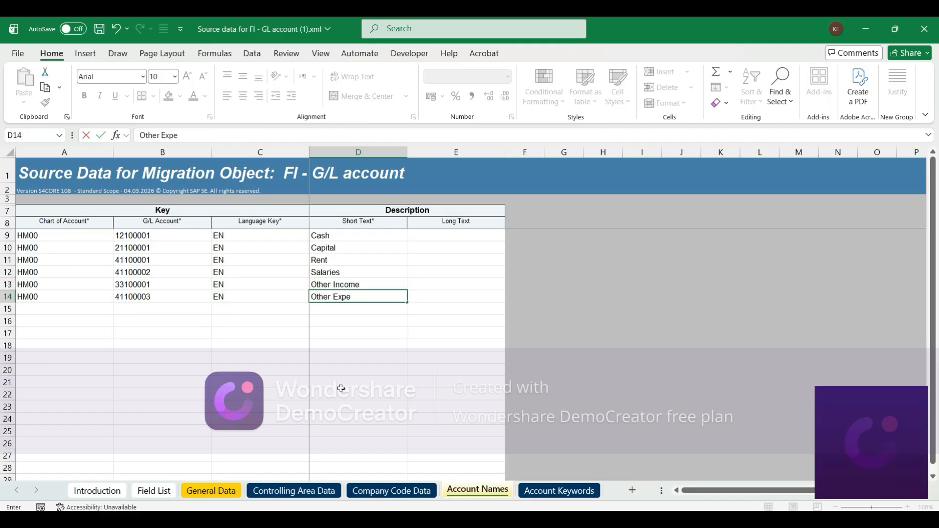
pyautogui.write('nses')
pyautogui.press('Return')
# - Copy the six Short Text descriptions in D9:D14 into the Long Text cells E9 through E14
pyautogui.press('Up')
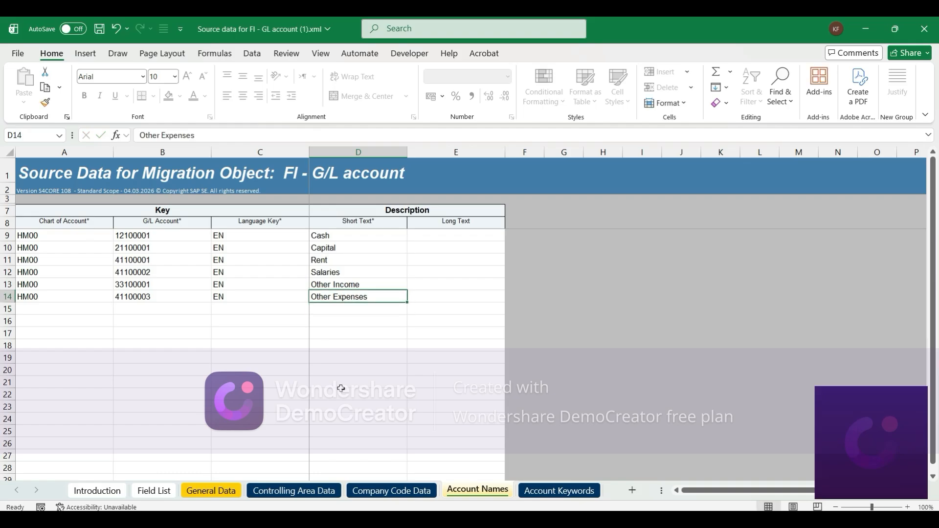
pyautogui.press('Up')
pyautogui.press('Up')
pyautogui.press('Up')
pyautogui.press('Up')
pyautogui.press('Up')
pyautogui.hotkey('shift', 'Down')
pyautogui.hotkey('shift', 'Down')
pyautogui.hotkey('shift', 'Down')
pyautogui.hotkey('shift', 'Down')
pyautogui.hotkey('shift', 'Down')
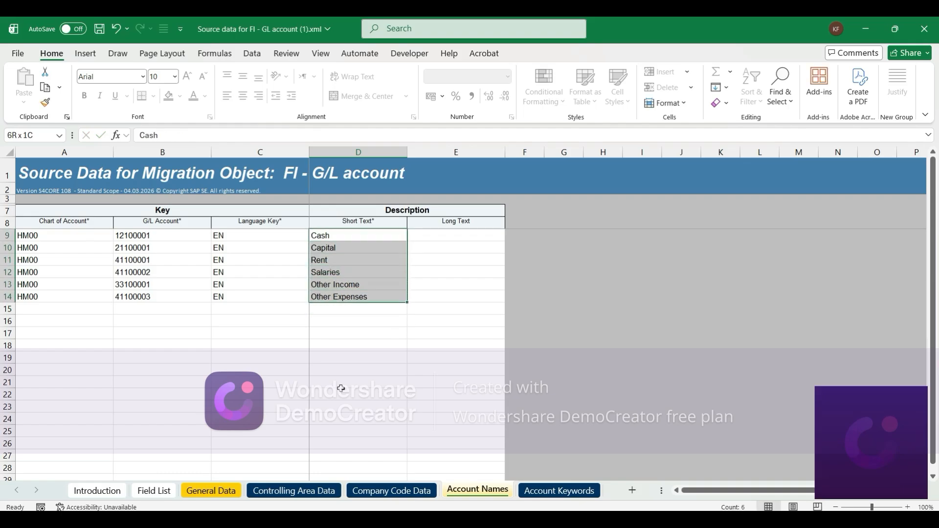
pyautogui.hotkey('ctrl', 'c')
pyautogui.press('Right')
pyautogui.press('Return')
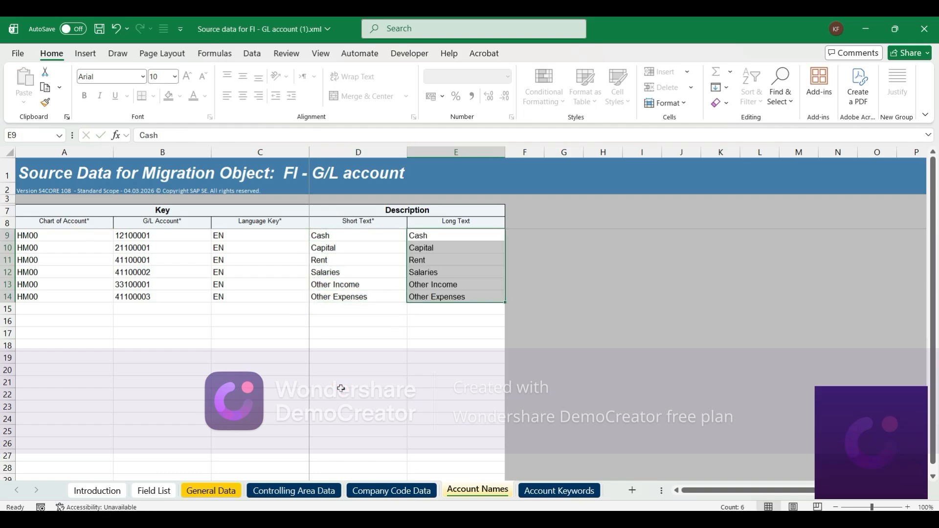
# - Save the workbook, keeping the XML Spreadsheet 2003 format, and open the Account Keywords sheet
pyautogui.press('Left')
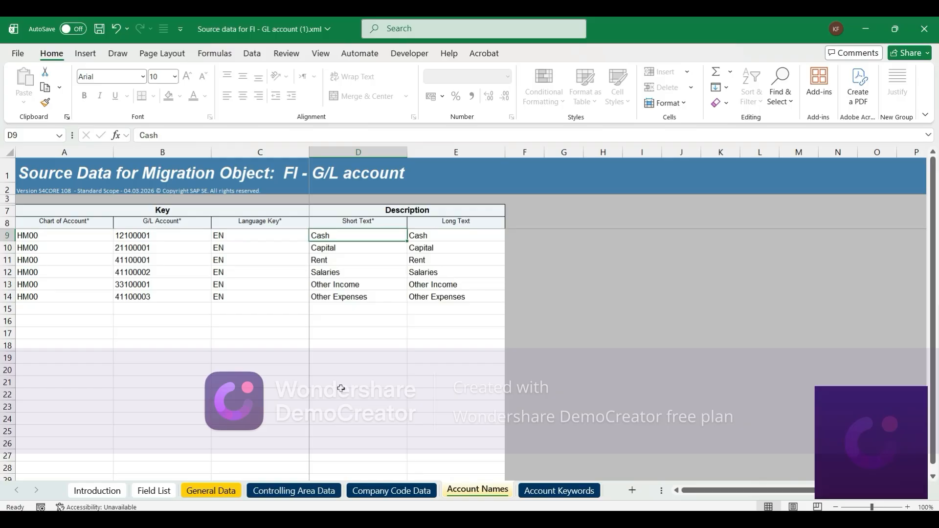
pyautogui.hotkey('ctrl', 's')
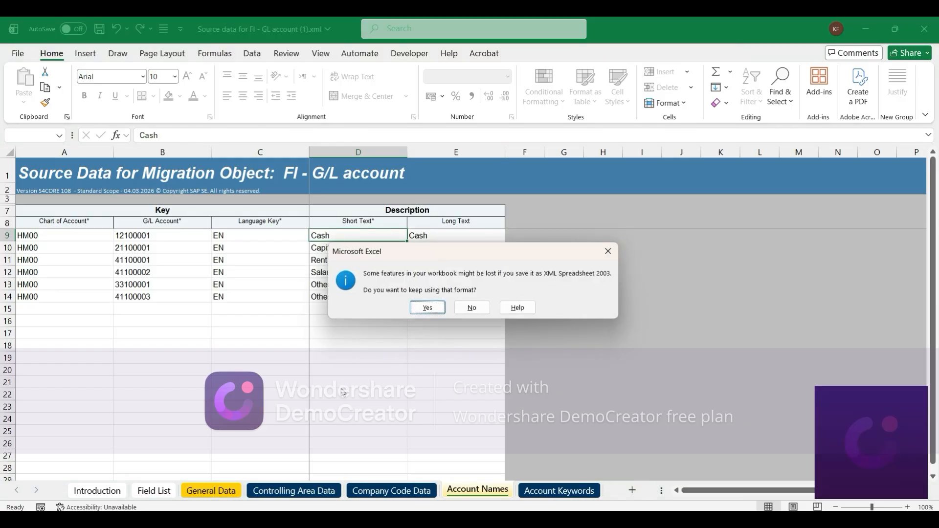
pyautogui.click(427, 307)
pyautogui.click(562, 490)
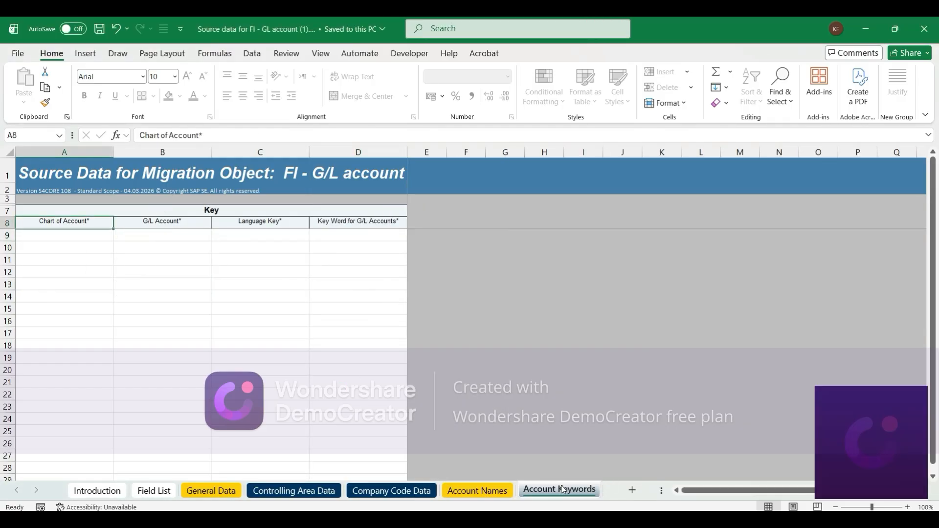
# - Copy the HM00 Chart of Account values in A9:A14 of Account Names to A9:A14 of the Account Keywords sheet
pyautogui.hotkey('ctrl', 'pageup')
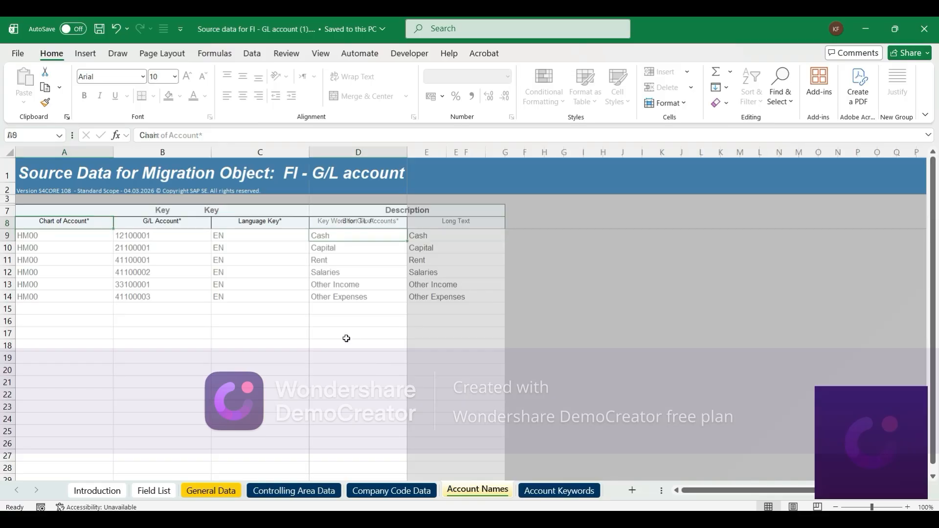
pyautogui.press('Left')
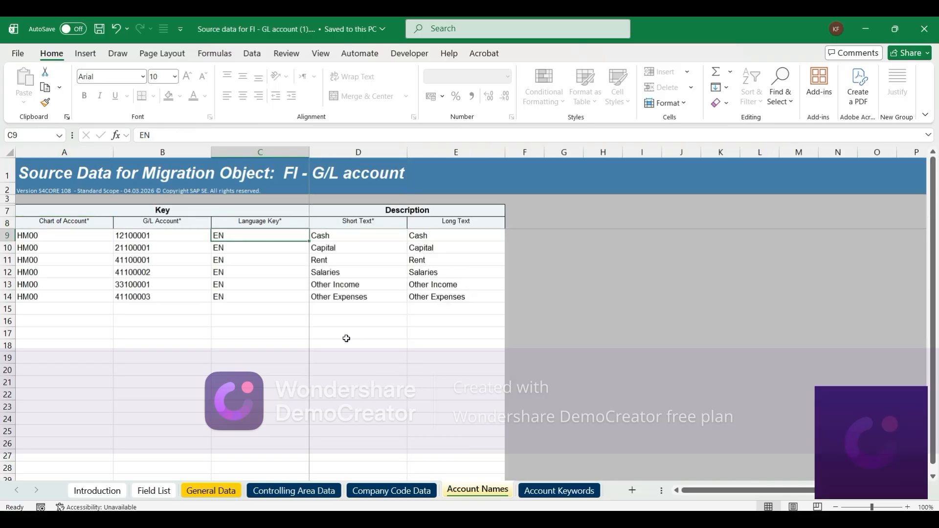
pyautogui.press('Left')
pyautogui.press('Left')
pyautogui.hotkey('shift', 'Down')
pyautogui.hotkey('shift', 'Down')
pyautogui.hotkey('shift', 'Down')
pyautogui.hotkey('shift', 'Down')
pyautogui.hotkey('shift', 'Down')
pyautogui.hotkey('ctrl', 'c')
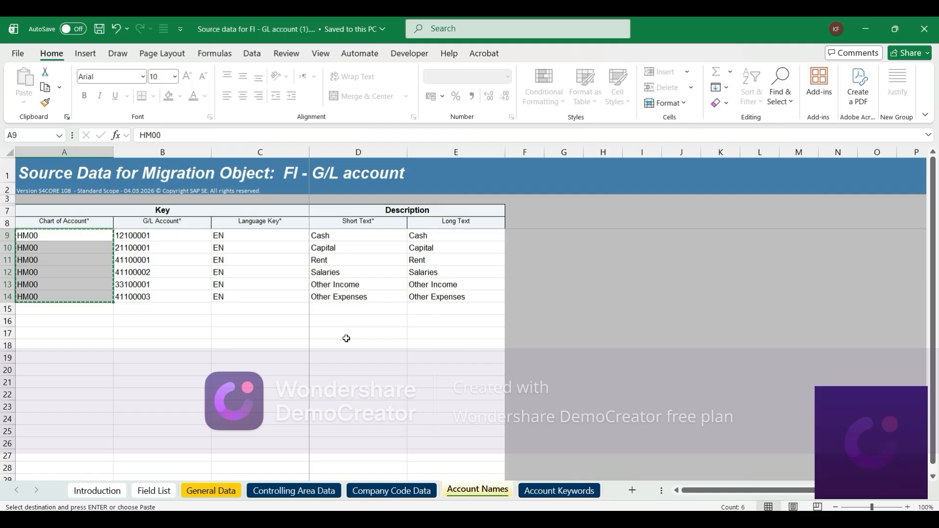
pyautogui.hotkey('ctrl', 'pagedown')
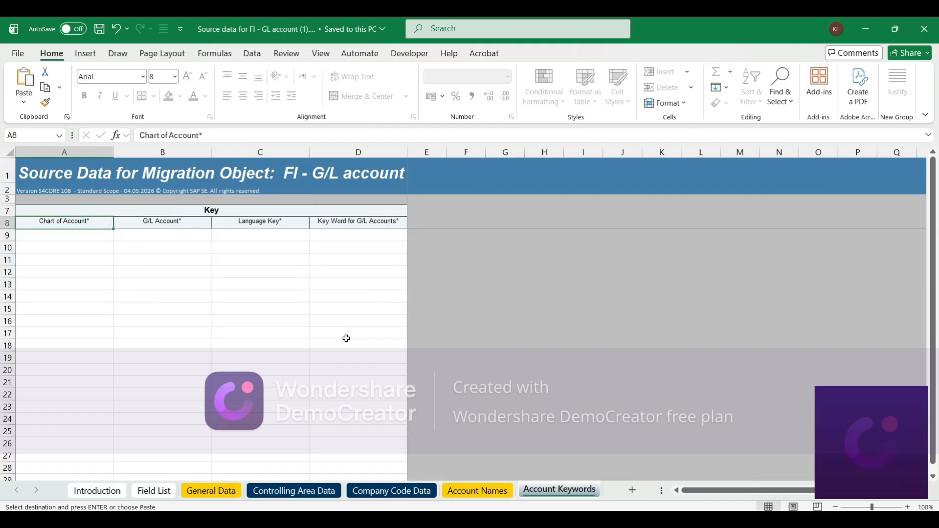
pyautogui.press('Down')
pyautogui.hotkey('ctrl', 'v')
# - Copy the six G/L account numbers in B9:B14 of Account Names to B9:B14 of the Account Keywords sheet
pyautogui.press('Right')
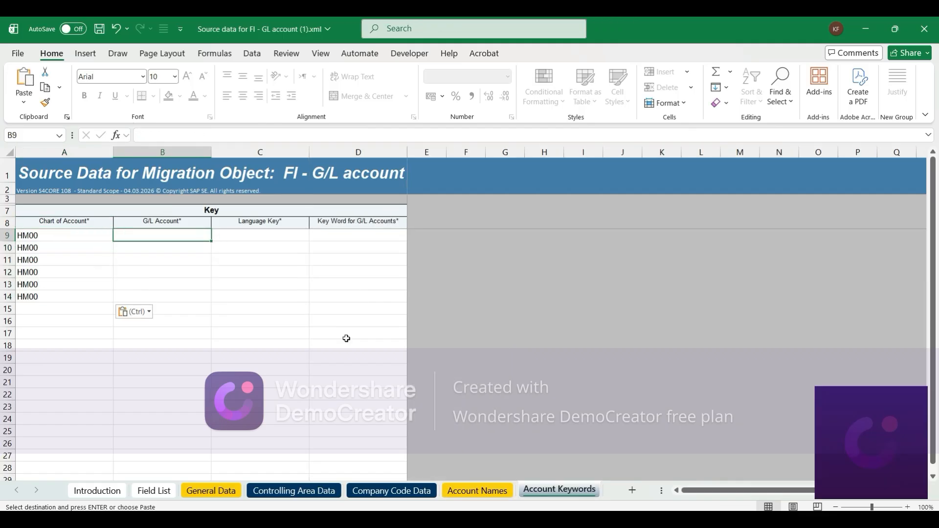
pyautogui.hotkey('ctrl', 'pageup')
pyautogui.press('Right')
pyautogui.hotkey('shift', 'Down')
pyautogui.hotkey('shift', 'Down')
pyautogui.hotkey('shift', 'Down')
pyautogui.hotkey('shift', 'Down')
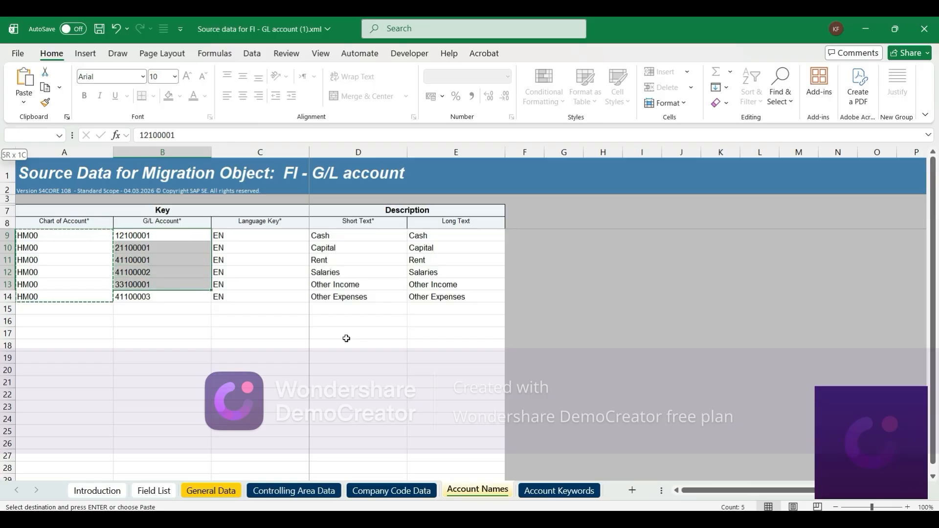
pyautogui.hotkey('shift', 'Down')
pyautogui.hotkey('ctrl', 'c')
pyautogui.hotkey('ctrl', 'pagedown')
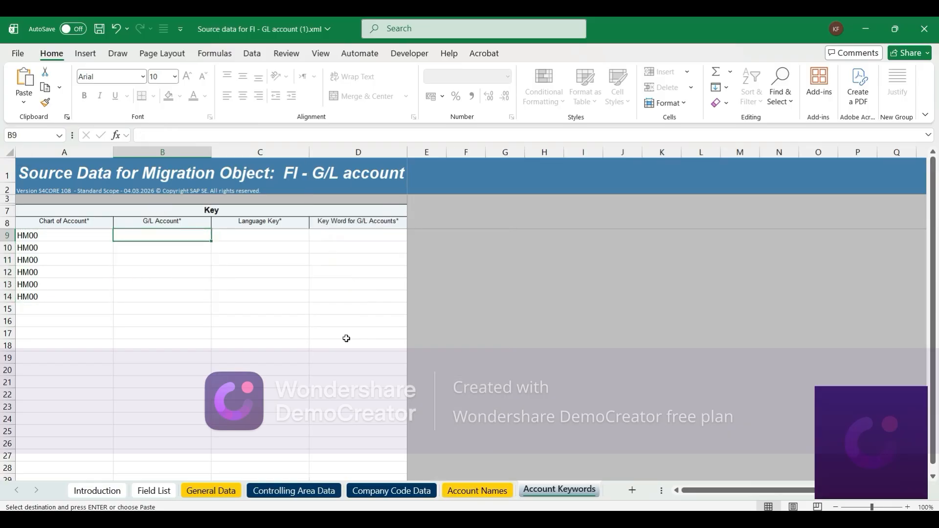
pyautogui.hotkey('ctrl', 'v')
# - Enter EN as the Language Key in cell C9 of the Account Keywords sheet
pyautogui.press('Right')
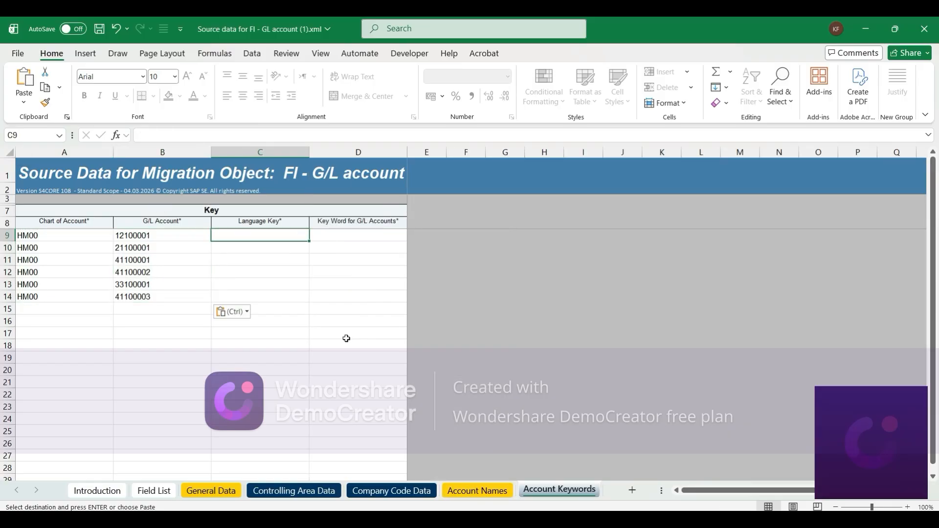
pyautogui.write('en')
pyautogui.press('BackSpace')
pyautogui.press('BackSpace')
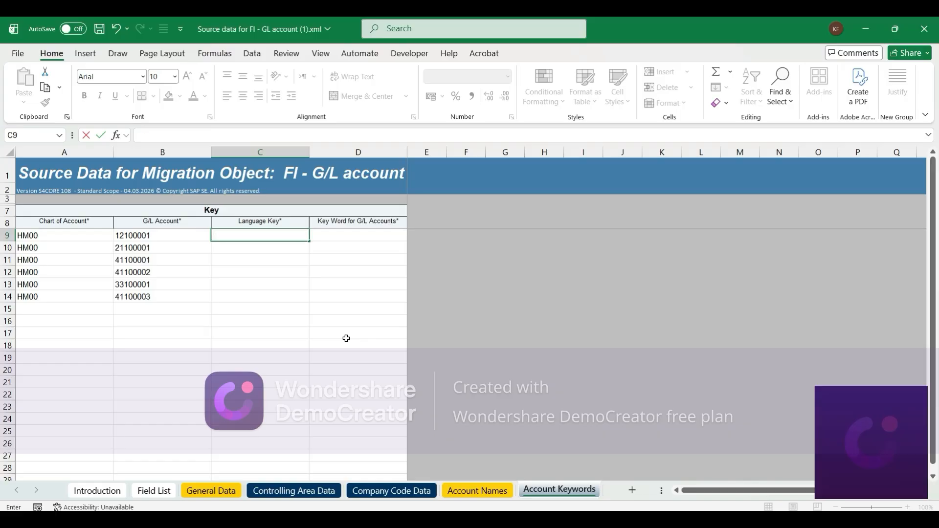
pyautogui.write('EN')
pyautogui.press('Return')
pyautogui.press('Up')
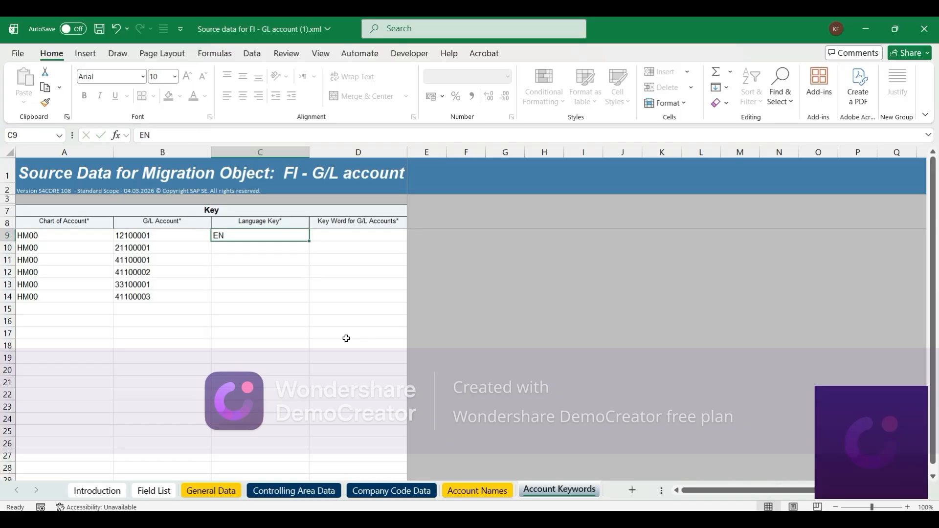
# - Copy the Language Key EN from C9 into cells C10 through C14
pyautogui.hotkey('ctrl', 'c')
pyautogui.press('Down')
pyautogui.hotkey('shift', 'Down')
pyautogui.hotkey('shift', 'Down')
pyautogui.hotkey('shift', 'Down')
pyautogui.hotkey('shift', 'Down')
pyautogui.press('Return')
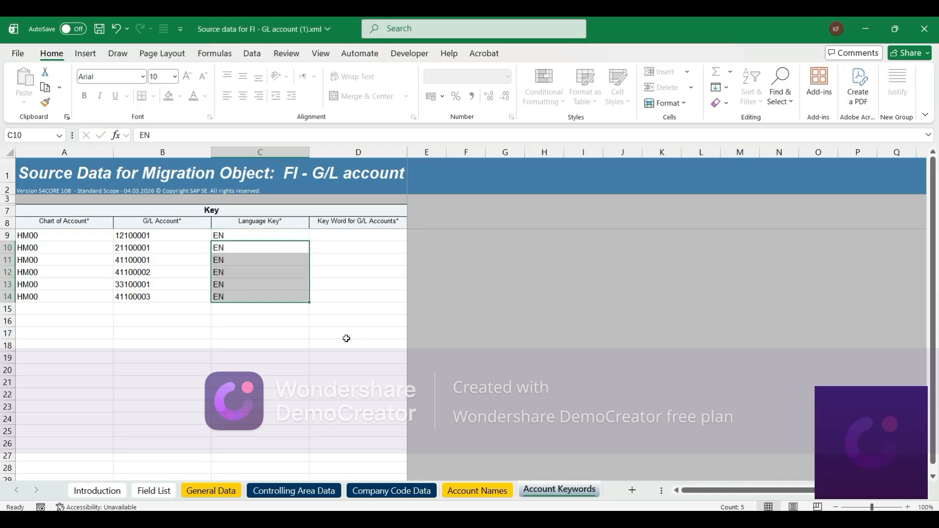
# - Copy the six Short Text descriptions in D9:D14 of Account Names to the Key Word cells D9:D14 of Account Keywords
pyautogui.press('Right')
pyautogui.press('Up')
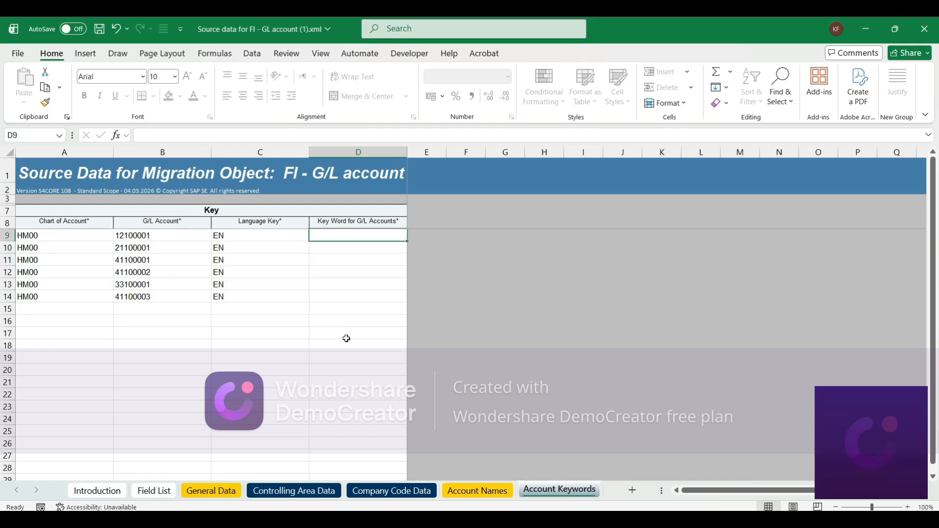
pyautogui.hotkey('ctrl', 'pageup')
pyautogui.press('Right')
pyautogui.press('Right')
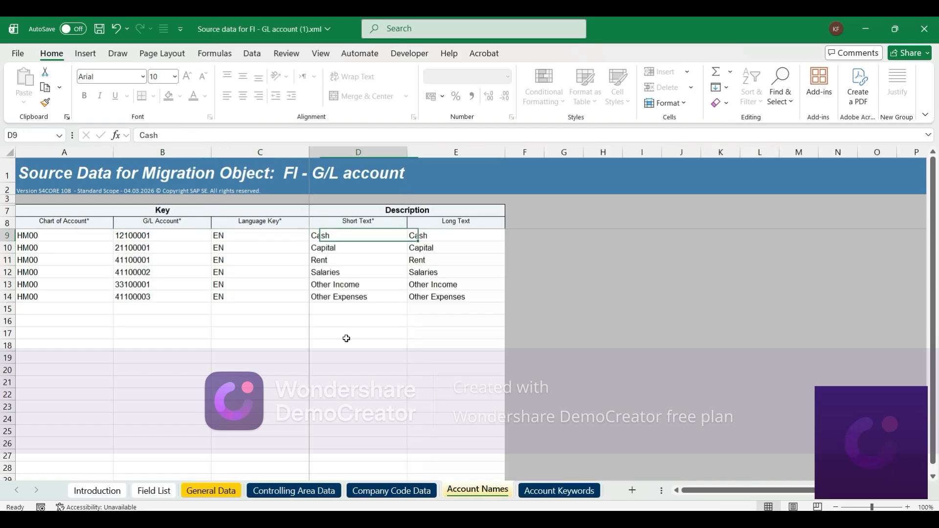
pyautogui.hotkey('shift', 'Down')
pyautogui.hotkey('shift', 'Down')
pyautogui.hotkey('shift', 'Down')
pyautogui.hotkey('shift', 'Down')
pyautogui.hotkey('shift', 'Down')
pyautogui.hotkey('ctrl', 'c')
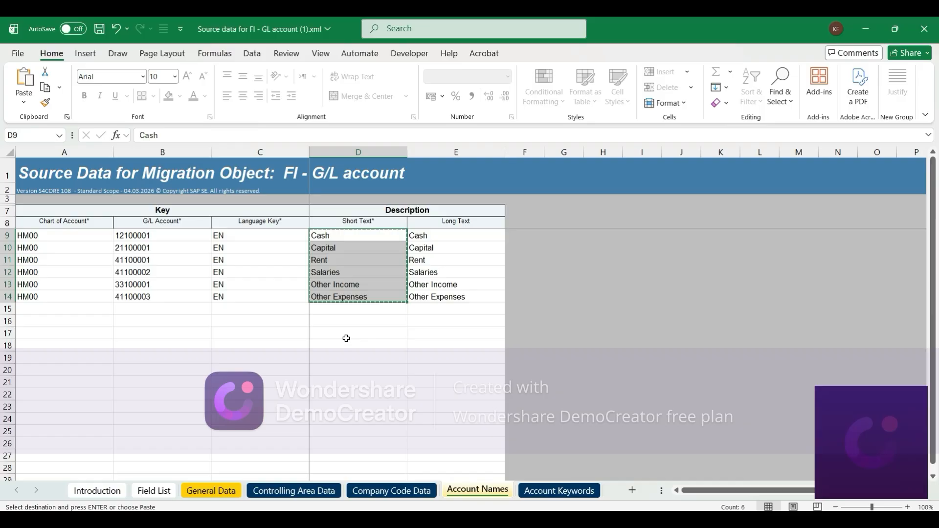
pyautogui.hotkey('ctrl', 'pagedown')
pyautogui.hotkey('ctrl', 'v')
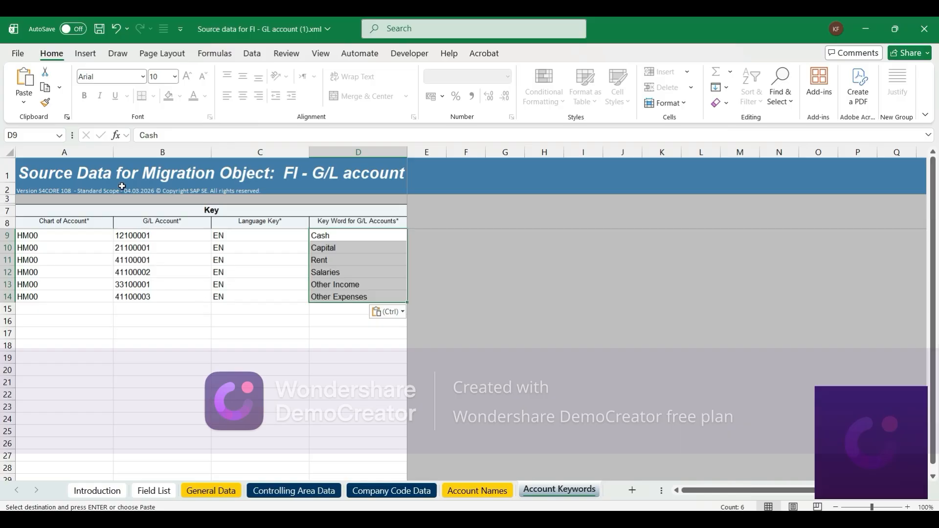
# - Save the workbook, keeping the XML Spreadsheet 2003 format, and close it
pyautogui.click(98, 30)
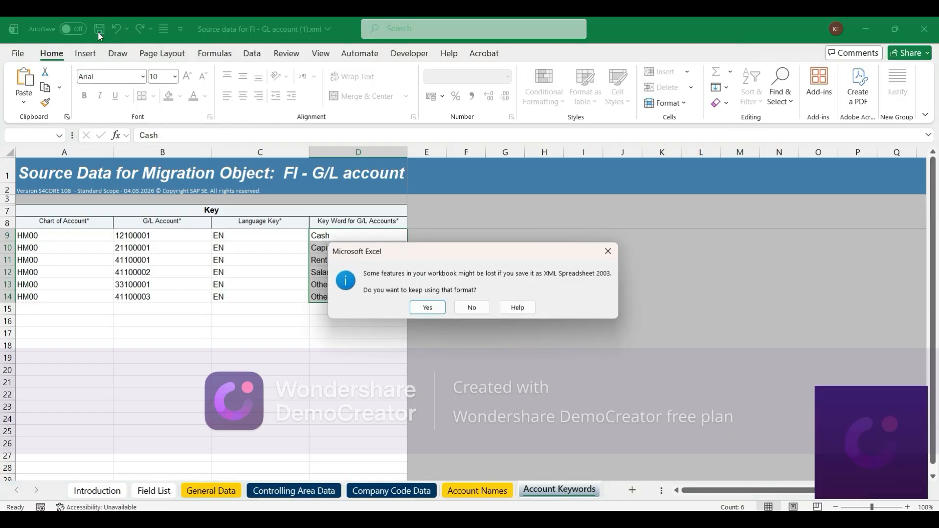
pyautogui.click(427, 307)
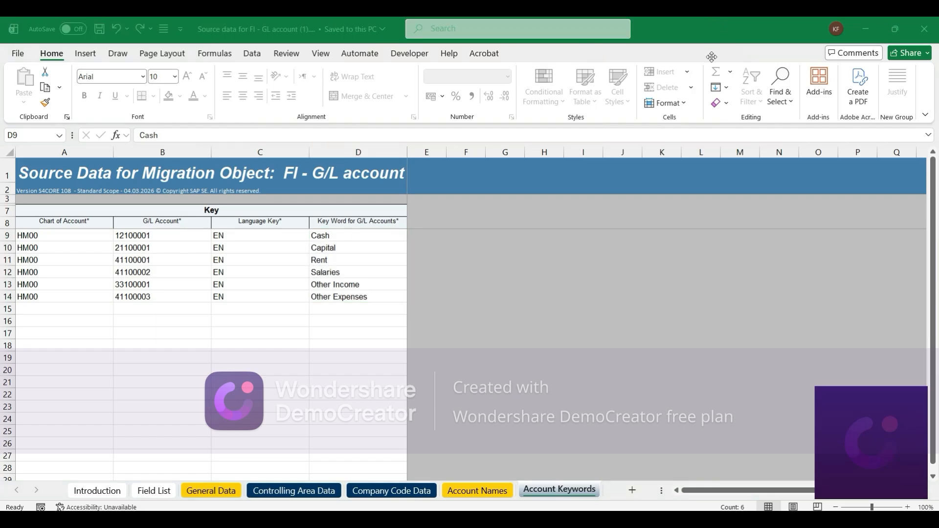
pyautogui.click(920, 36)
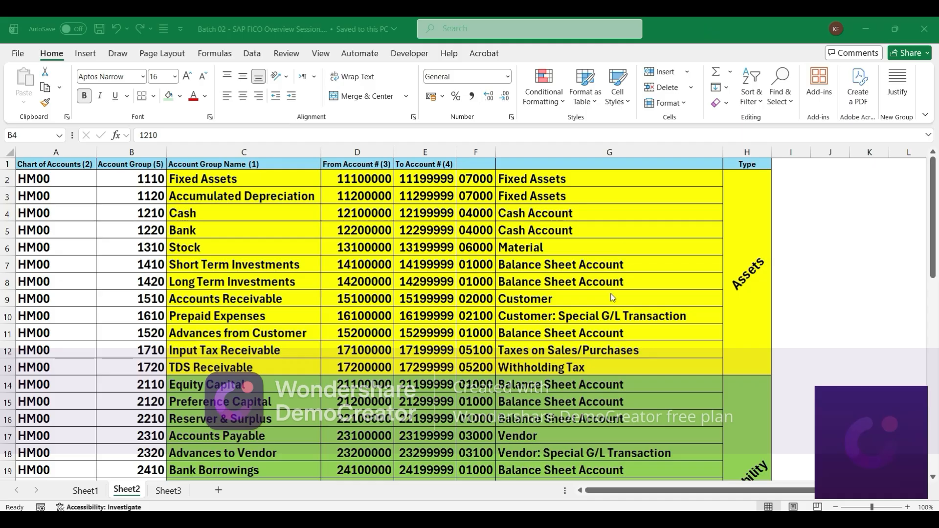
# - Switch to the SAP migration project in the browser and upload "Source data for FI - GL account (1).xml" for FI - G/L account
pyautogui.moveTo(508, 518)
pyautogui.click(513, 491)
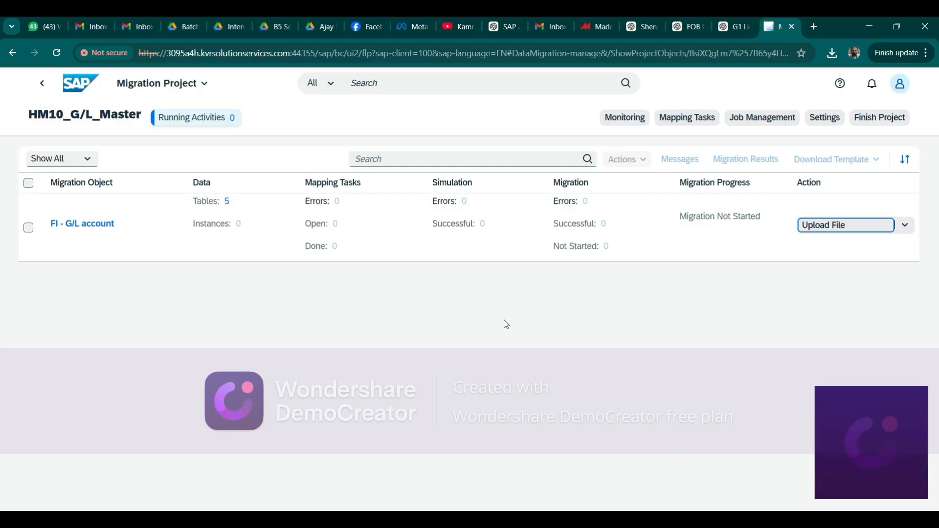
pyautogui.click(849, 229)
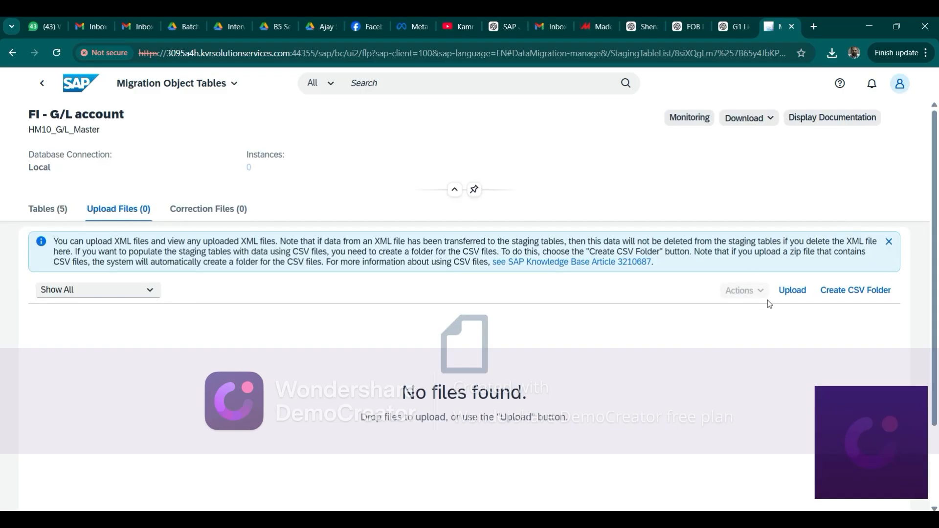
pyautogui.click(787, 292)
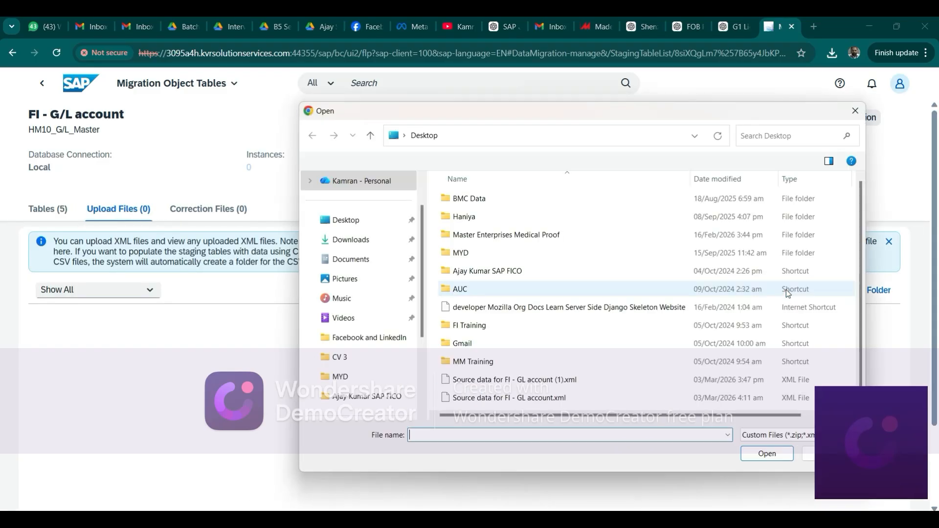
pyautogui.doubleClick(547, 384)
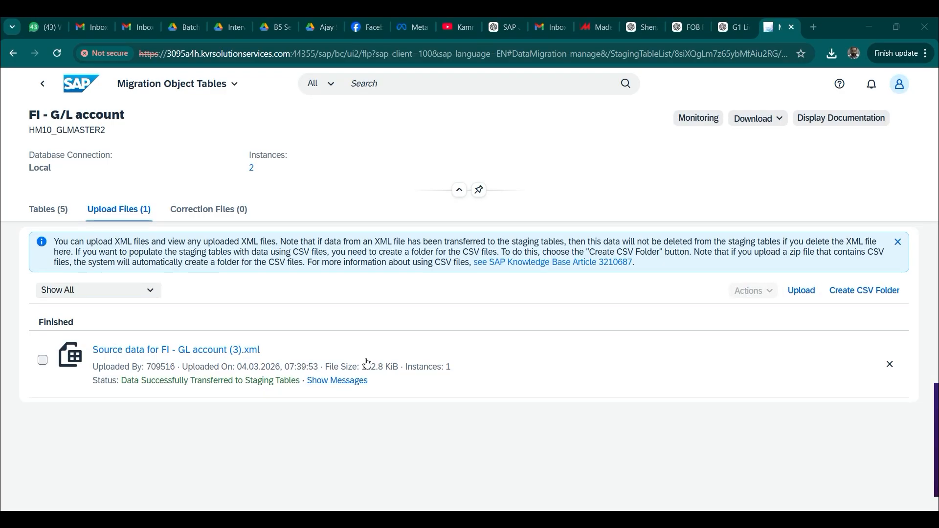
# - Return to the migration project and prepare the FI - G/L account staging tables without the consistency check
pyautogui.click(45, 88)
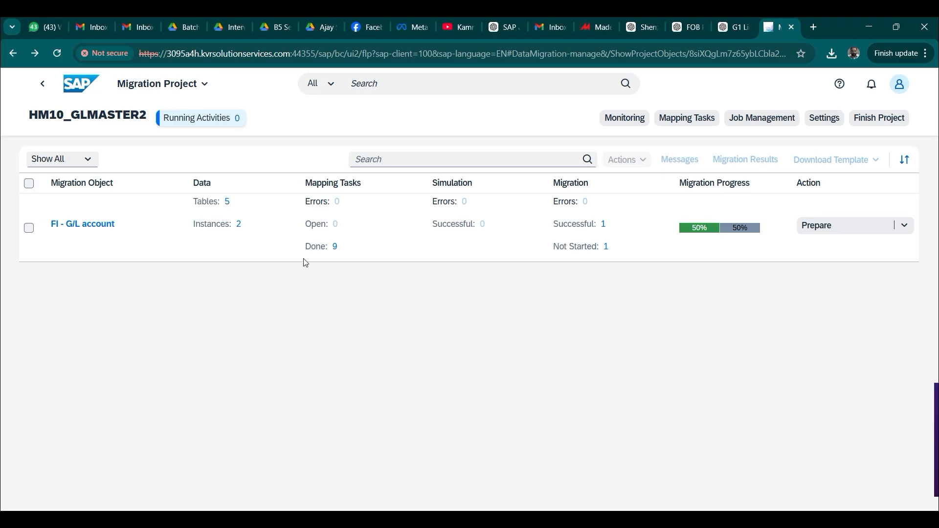
pyautogui.click(825, 230)
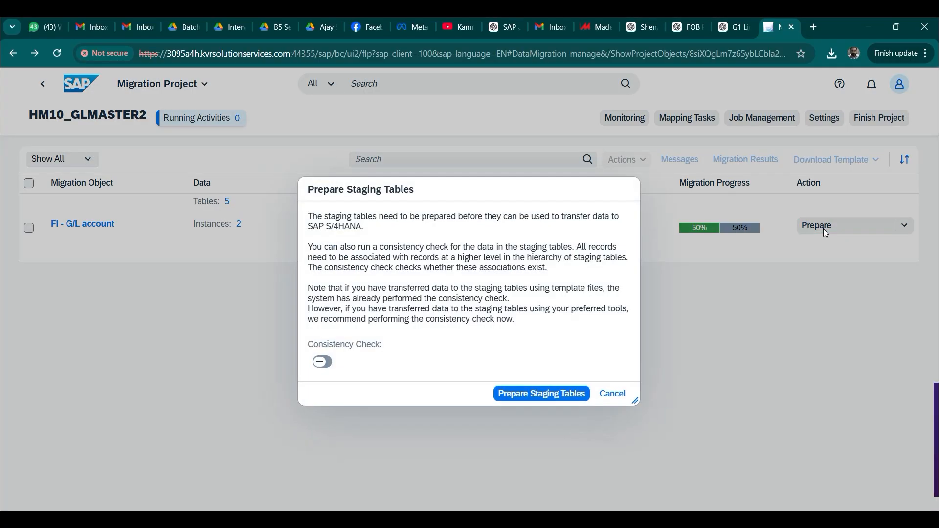
pyautogui.click(535, 396)
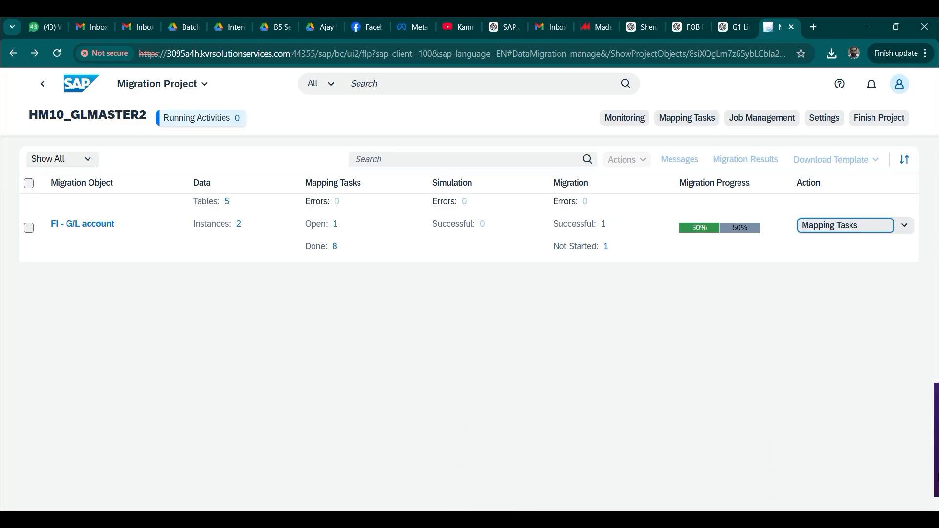
# - Select all mapping tasks of the FI - G/L account object and confirm their mapping values
pyautogui.click(829, 228)
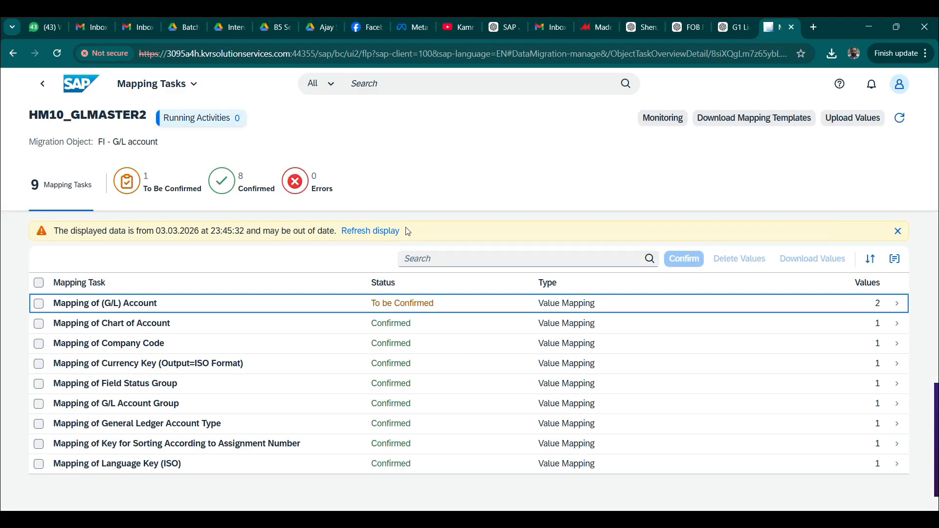
pyautogui.click(38, 283)
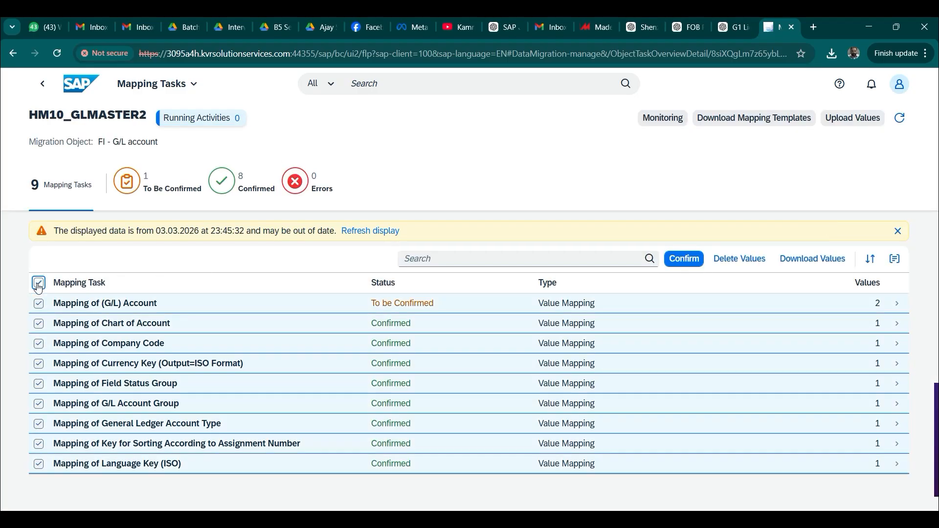
pyautogui.click(678, 263)
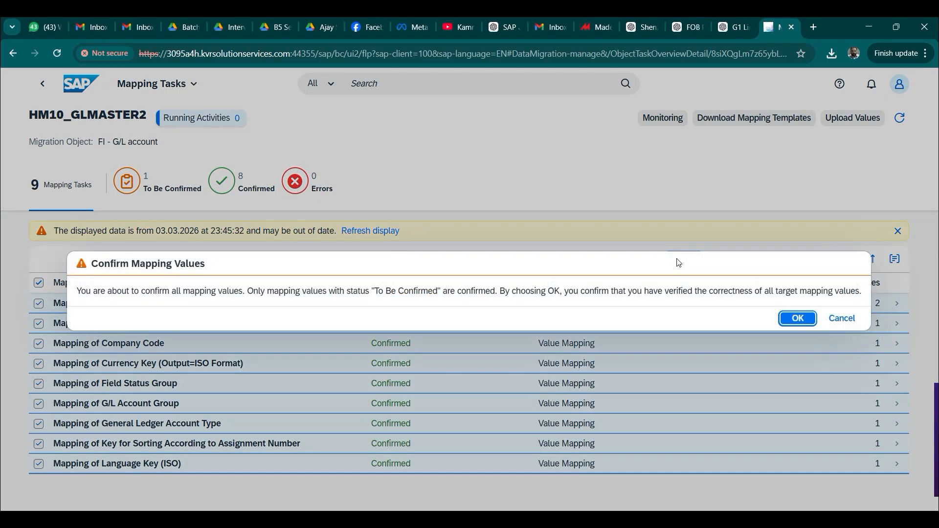
pyautogui.click(796, 319)
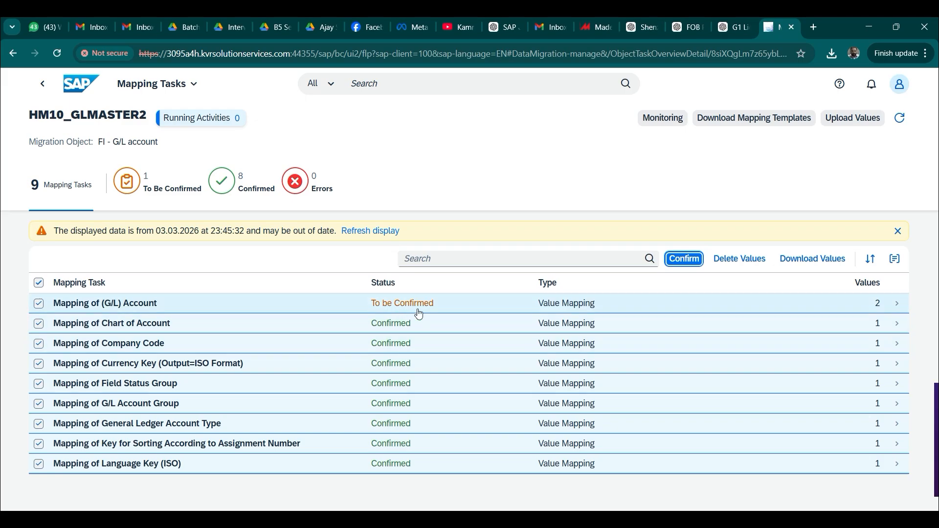
pyautogui.click(691, 263)
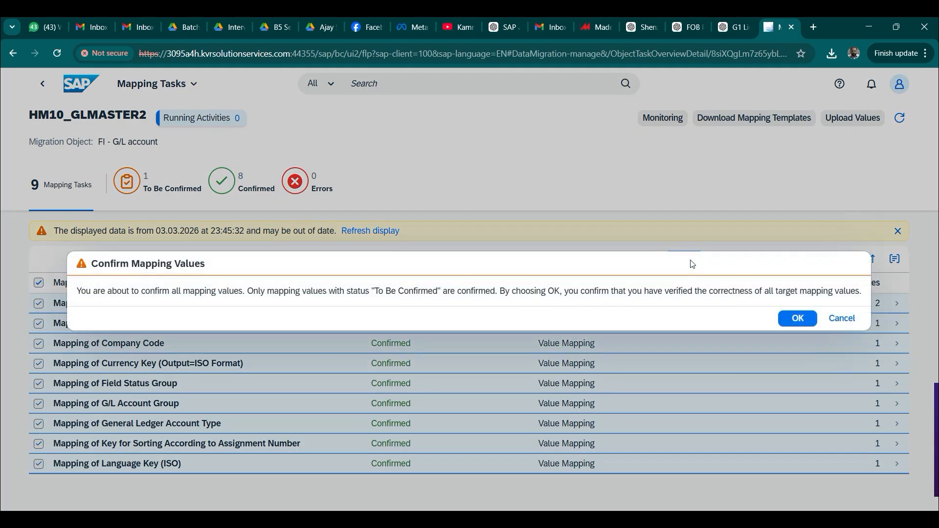
pyautogui.click(791, 319)
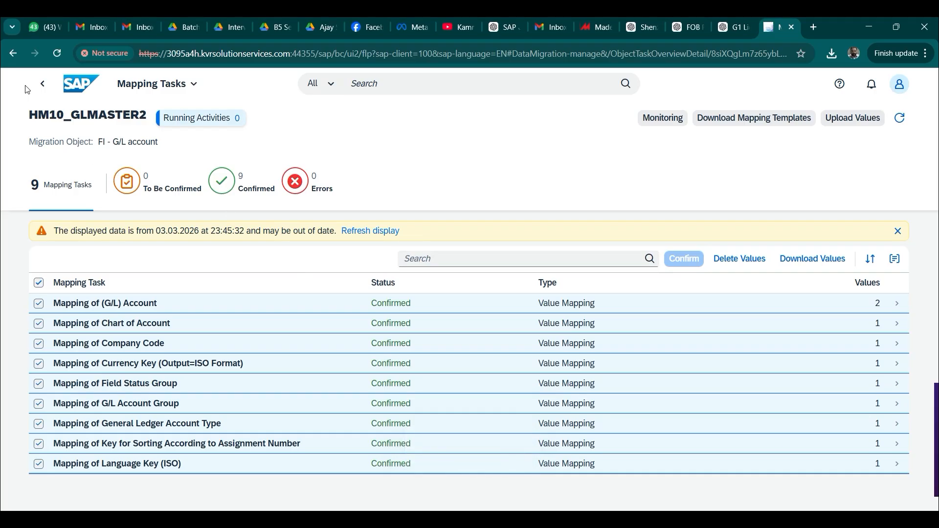
# - Return to the migration project and run a simulation of FI - G/L account for All Instances
pyautogui.click(43, 84)
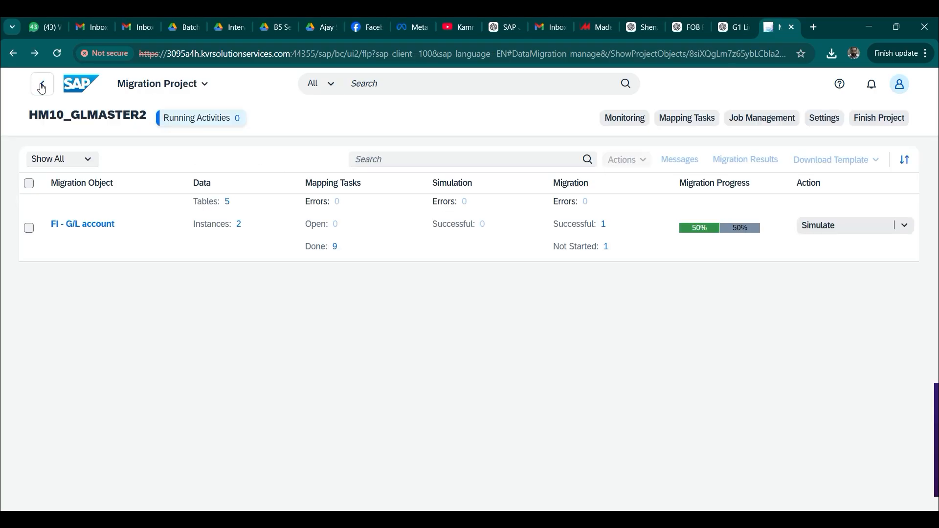
pyautogui.click(815, 230)
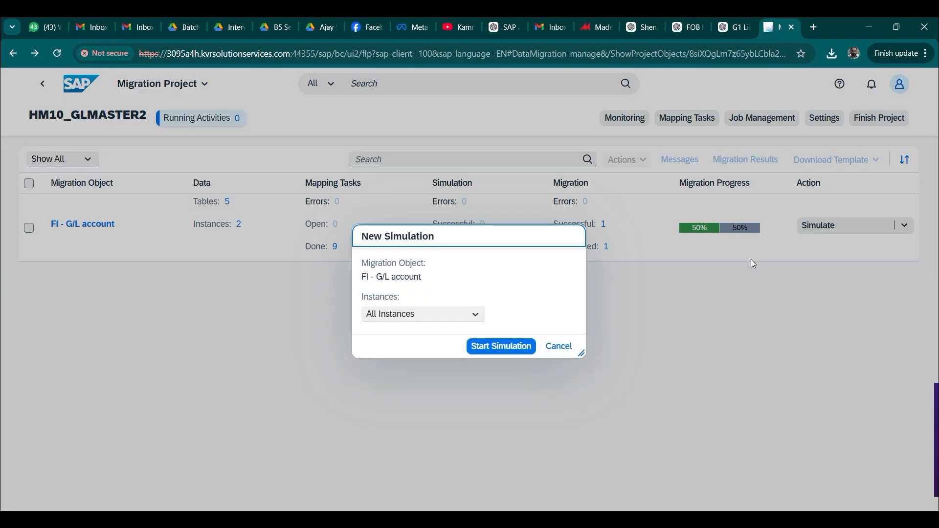
pyautogui.click(524, 352)
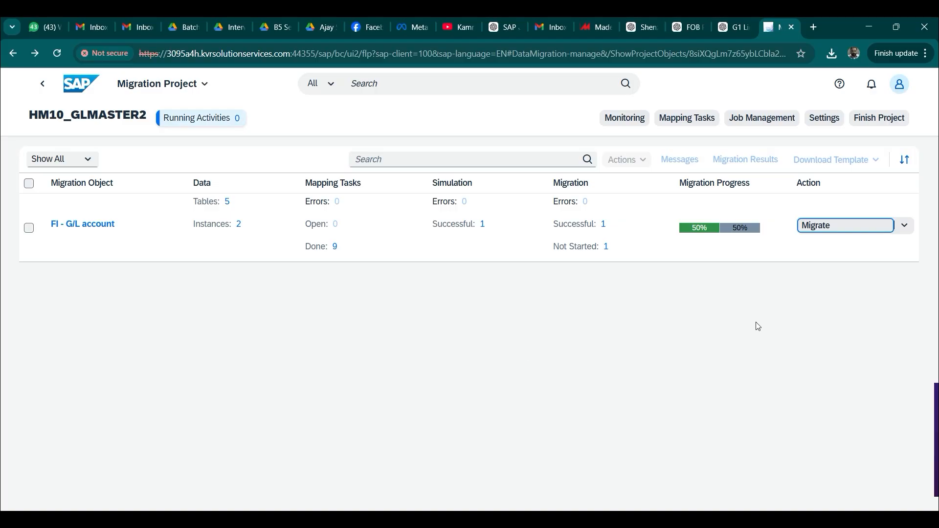
# - Migrate the FI - G/L account object for All Instances, accepting that the migration cannot be undone
pyautogui.click(831, 227)
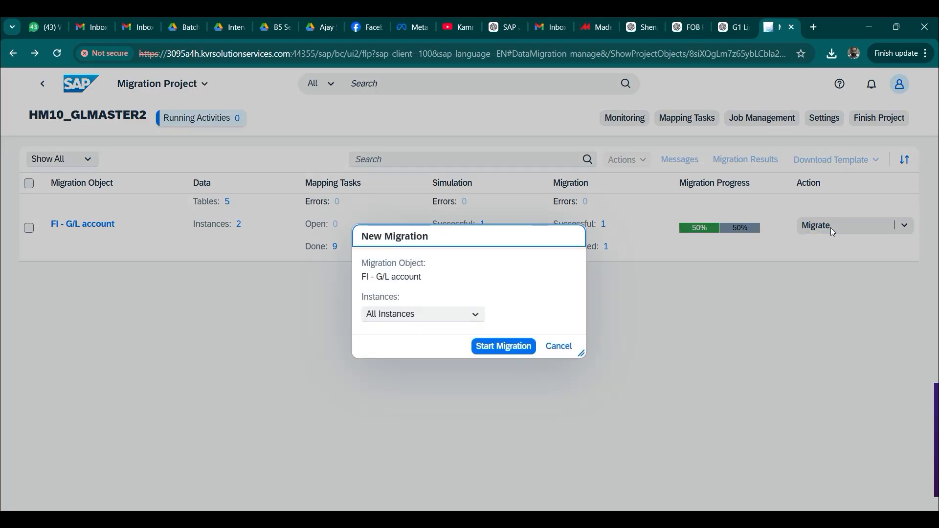
pyautogui.click(518, 346)
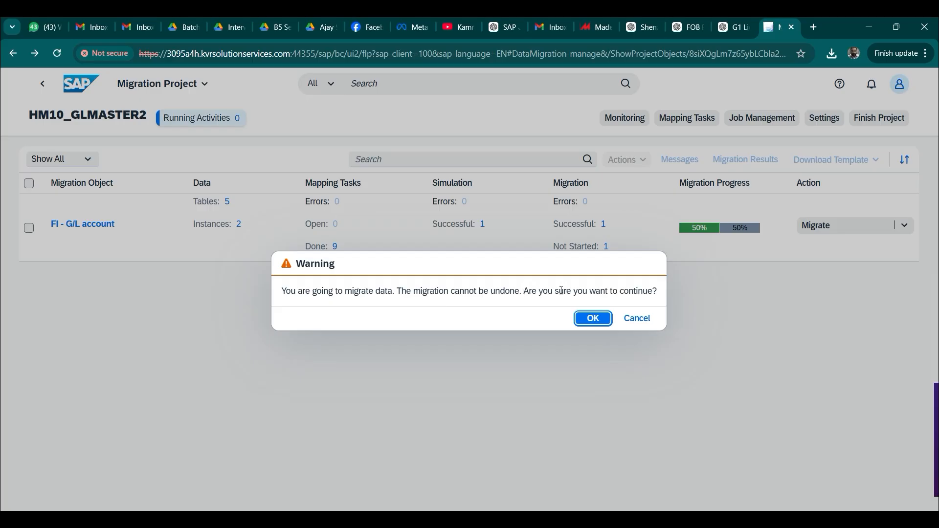
pyautogui.click(593, 320)
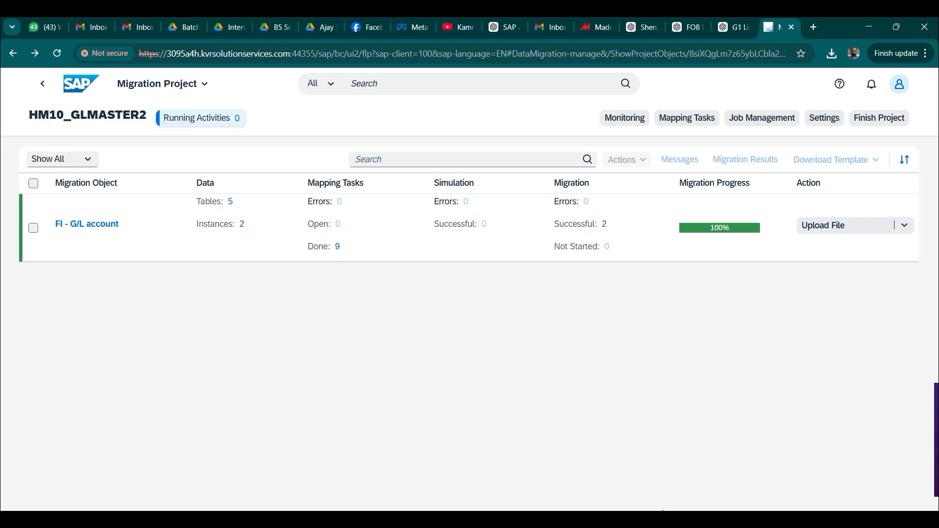
# - Switch to SAP Easy Access and run transaction FS00 to open the central G/L account editor
pyautogui.hotkey('alt', 'Tab')
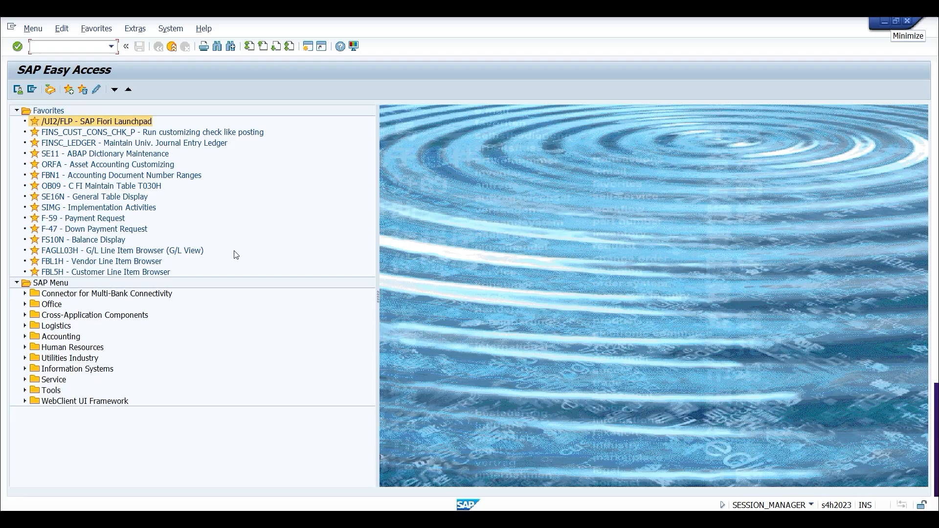
pyautogui.click(96, 48)
pyautogui.write('fs00')
pyautogui.press('Return')
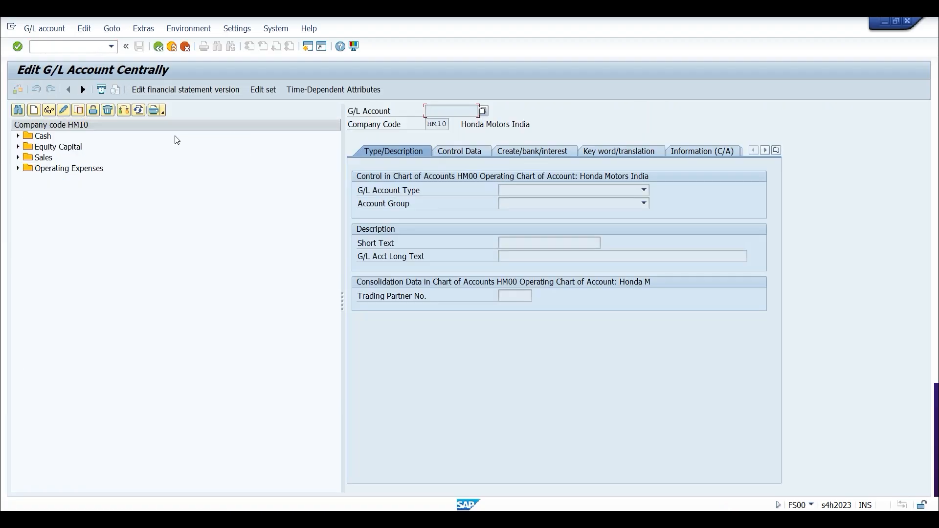
# - Expand the Cash, Equity Capital, Sales and Operating Expenses groups to check the G/L accounts of company code HM10
pyautogui.click(19, 136)
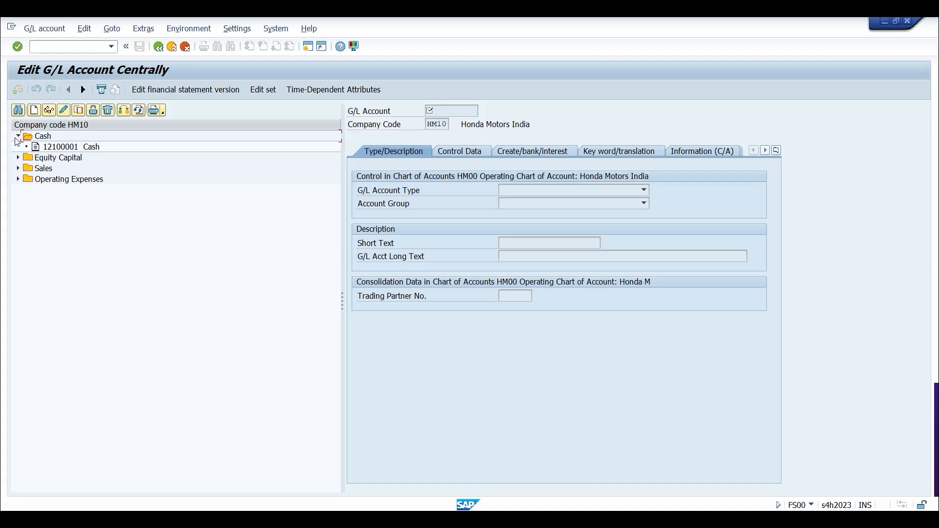
pyautogui.click(17, 158)
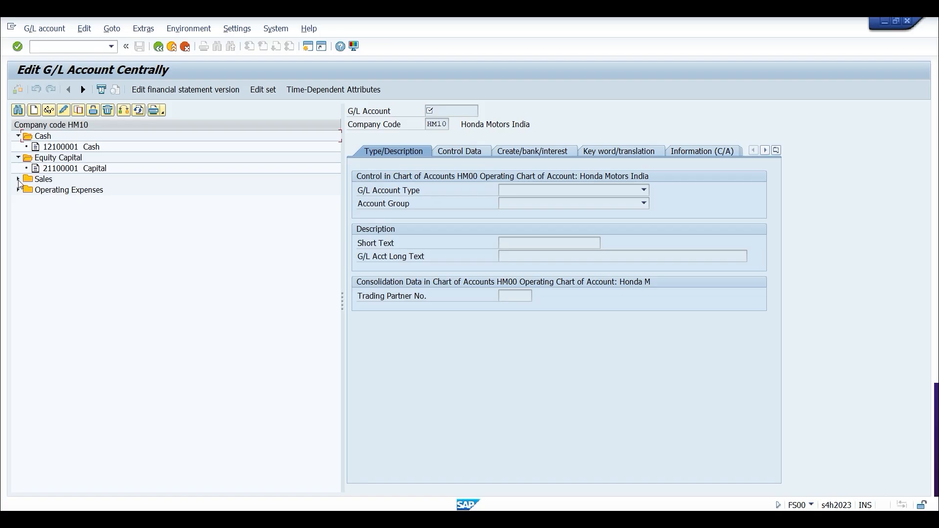
pyautogui.click(18, 180)
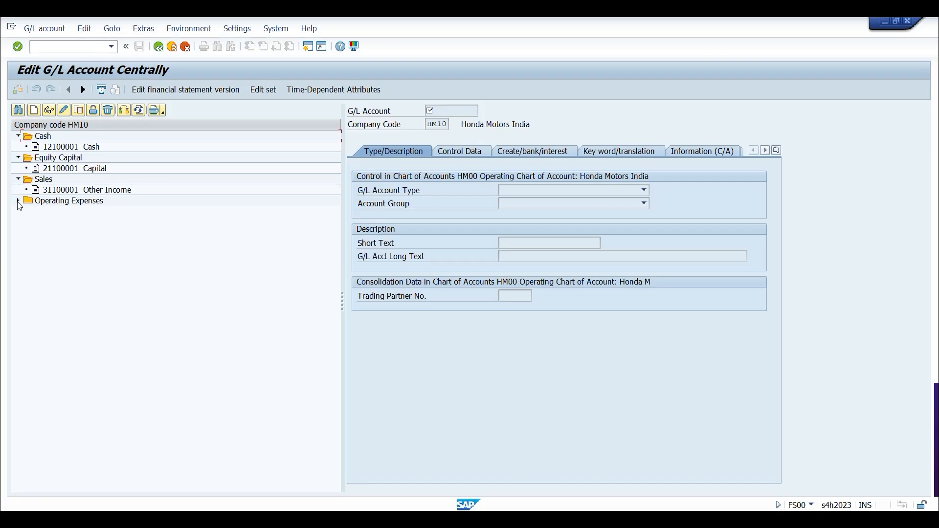
pyautogui.click(18, 201)
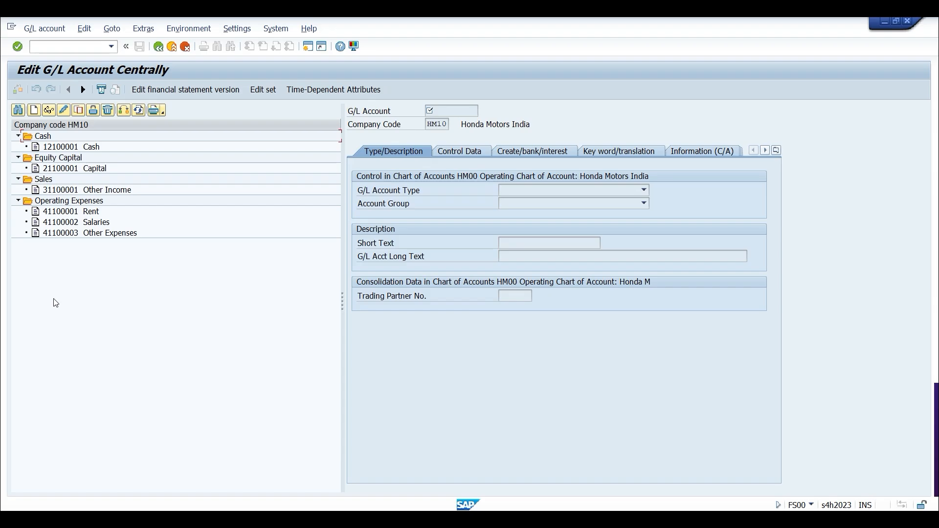